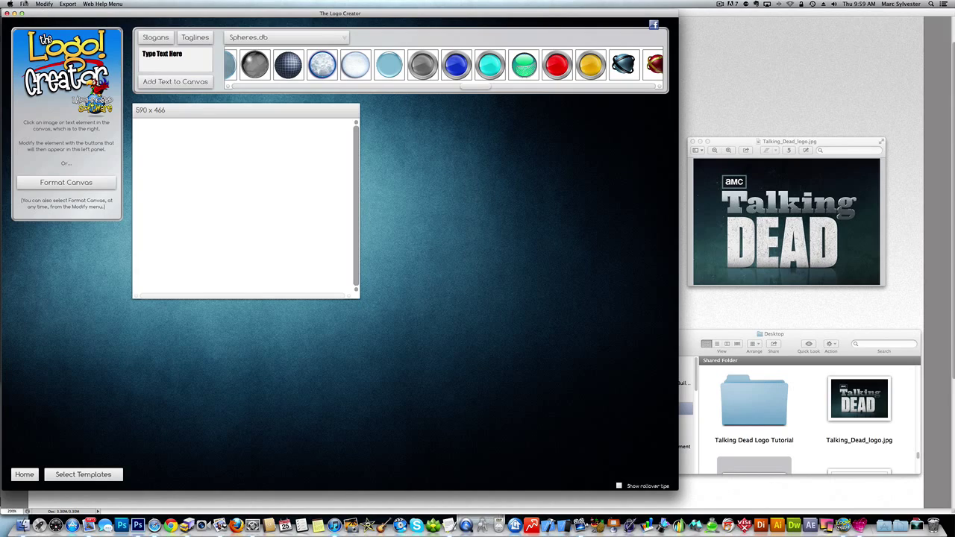
Step: Start a new 1315 x 814 logo and add the word 'Talking' to the canvas
{"action": "left_click", "coordinate": [24, 4]}
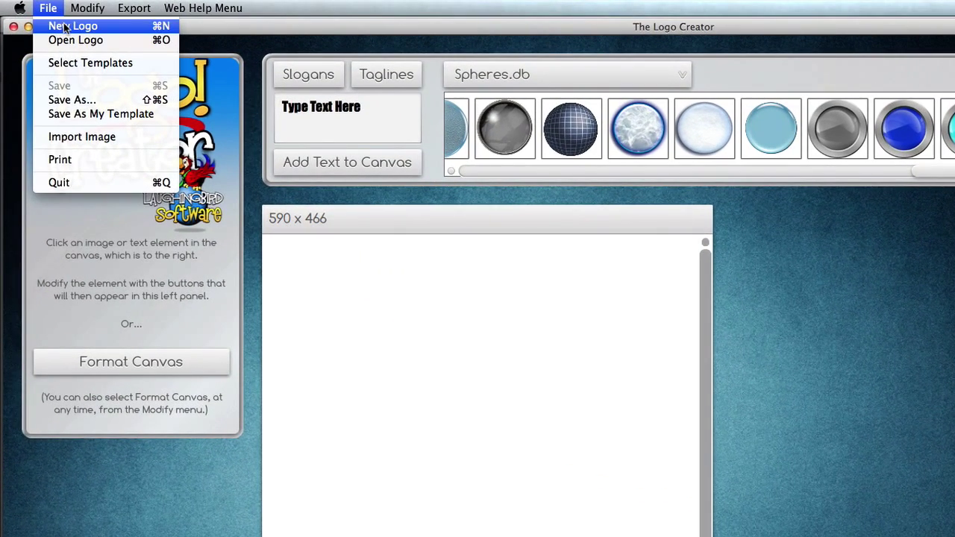
{"action": "left_click", "coordinate": [447, 296]}
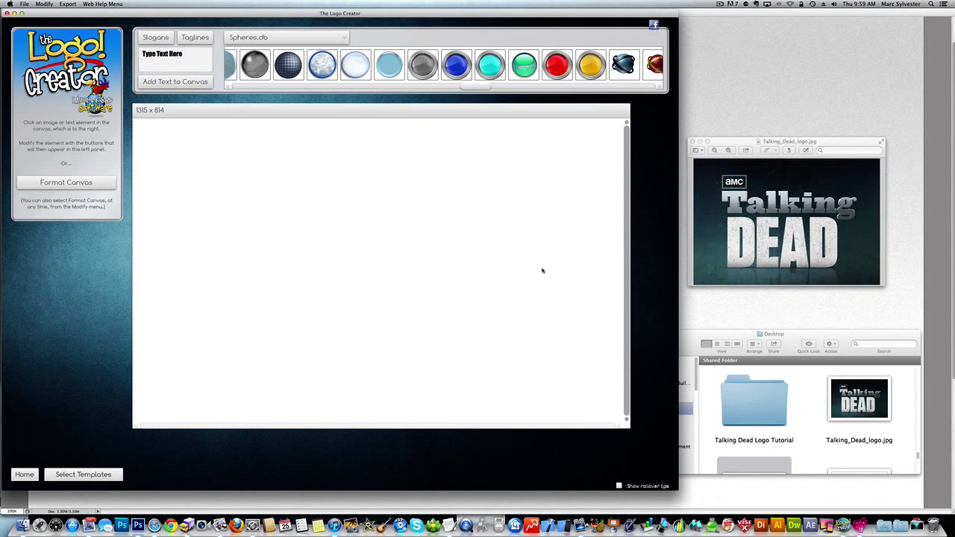
{"action": "left_click", "coordinate": [140, 52]}
{"action": "type", "text": "Talking"}
{"action": "left_click", "coordinate": [182, 85]}
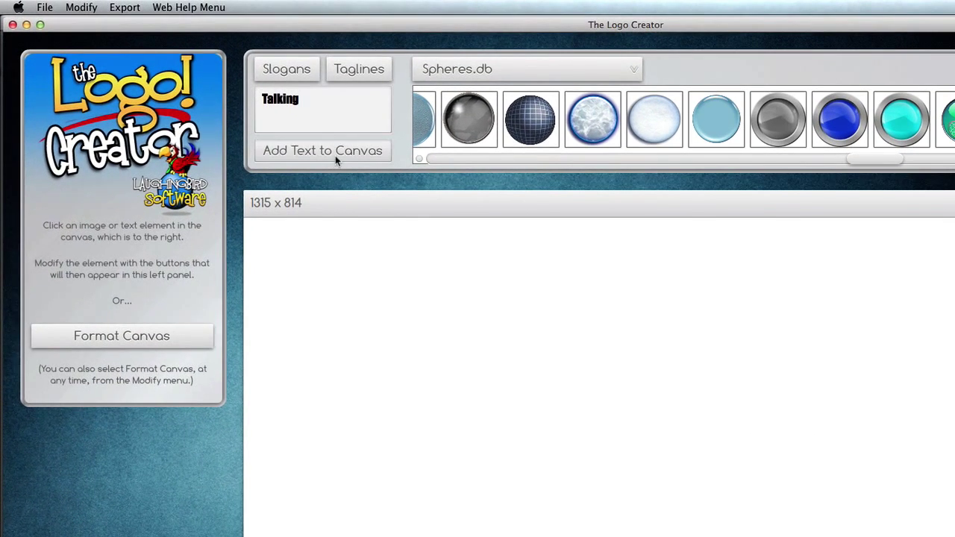
Step: Enlarge Talking to text scale 196 and place it near the canvas's top-left
{"action": "left_click_drag", "start_coordinate": [405, 272], "coordinate": [705, 298]}
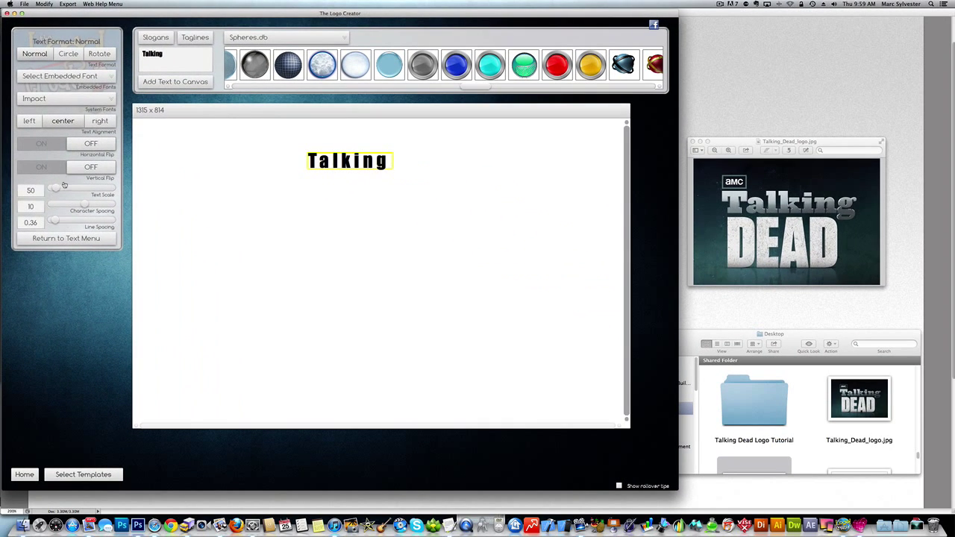
{"action": "left_click", "coordinate": [66, 238]}
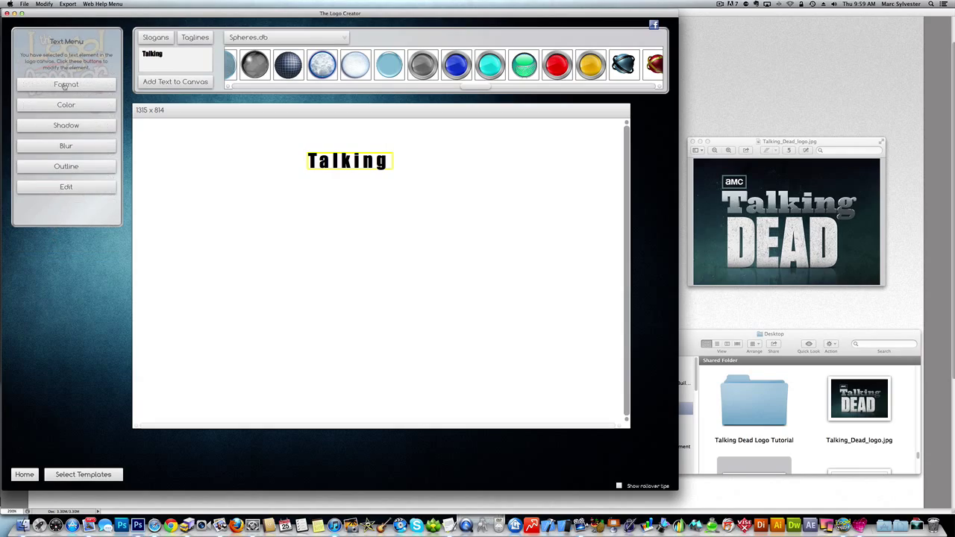
{"action": "left_click", "coordinate": [66, 84]}
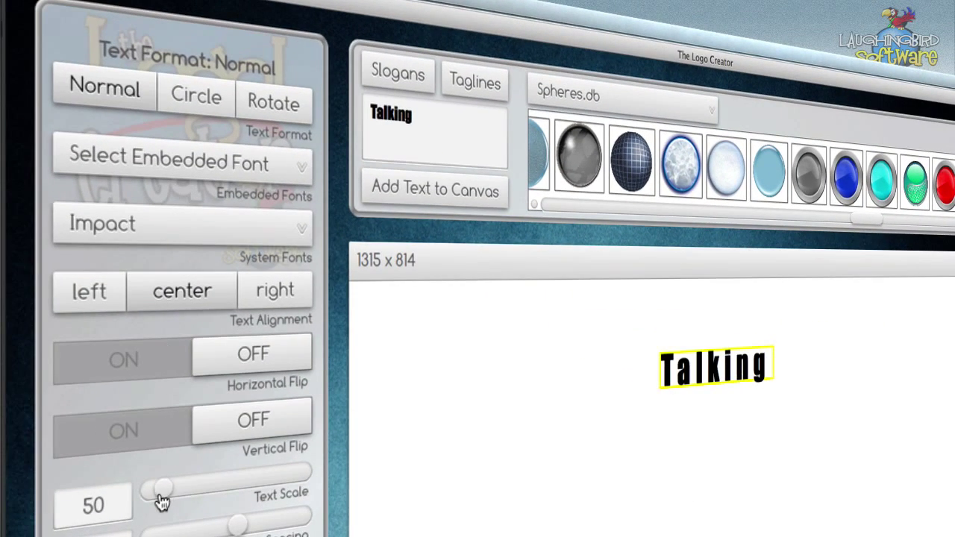
{"action": "left_click_drag", "start_coordinate": [141, 469], "coordinate": [209, 504]}
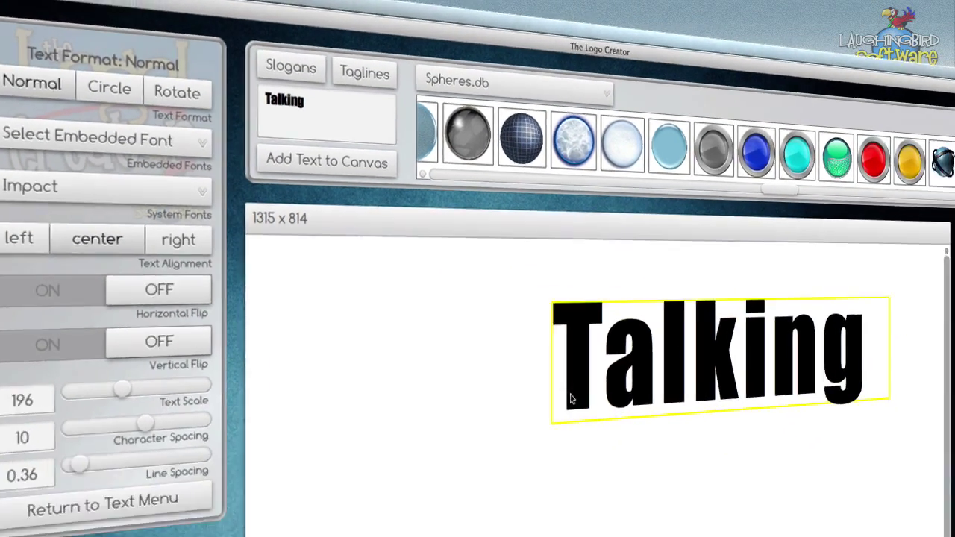
{"action": "left_click_drag", "start_coordinate": [643, 481], "coordinate": [383, 485]}
{"action": "left_click_drag", "start_coordinate": [212, 212], "coordinate": [210, 209]}
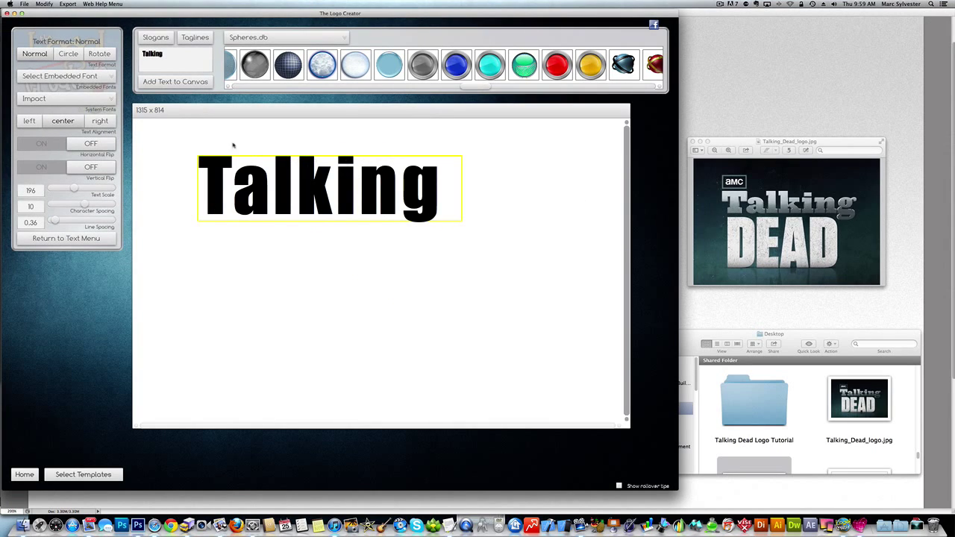
Step: Browse the embedded and system font lists and try Canarsie Slab on Talking
{"action": "left_click", "coordinate": [85, 78]}
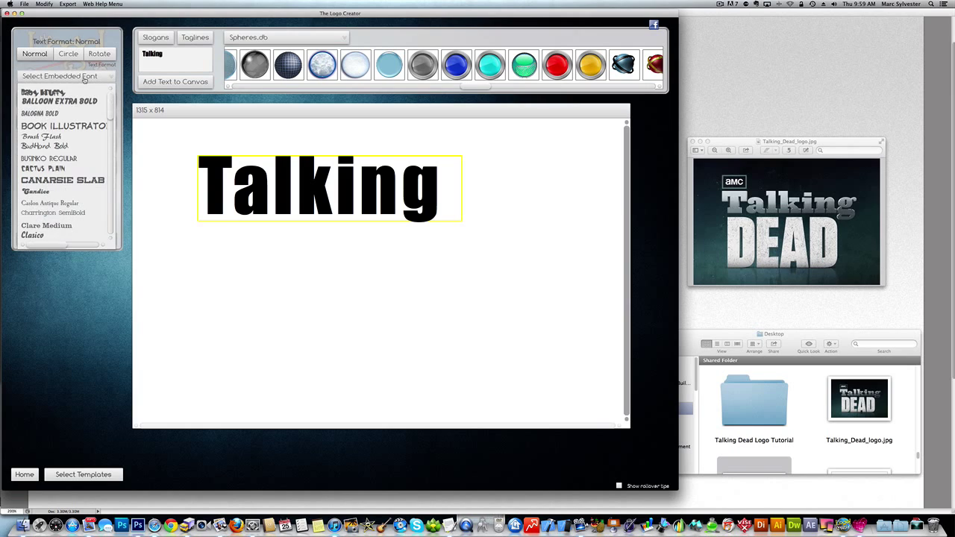
{"action": "left_click", "coordinate": [73, 75]}
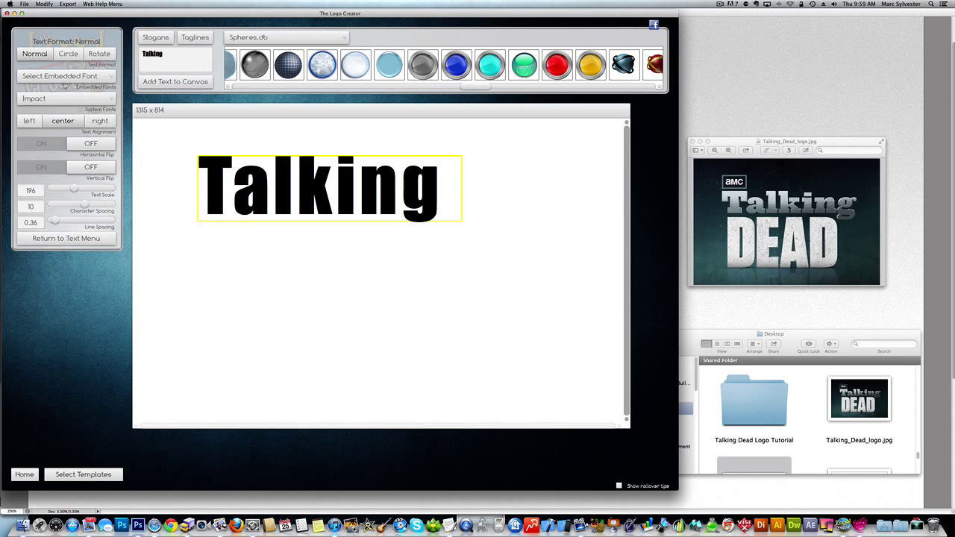
{"action": "left_click", "coordinate": [61, 100]}
{"action": "scroll", "coordinate": [57, 209], "scroll_direction": "down", "scroll_amount": 10}
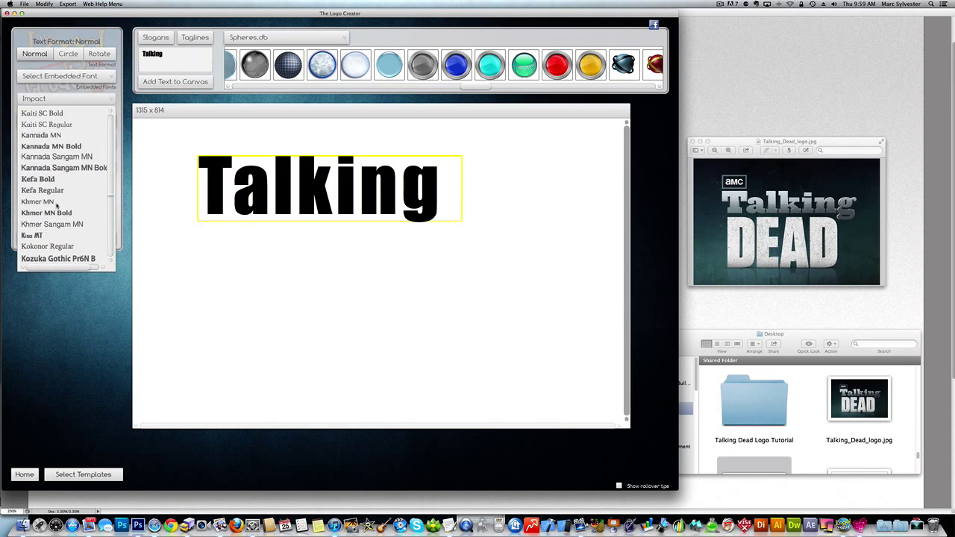
{"action": "scroll", "coordinate": [57, 207], "scroll_direction": "down", "scroll_amount": 5}
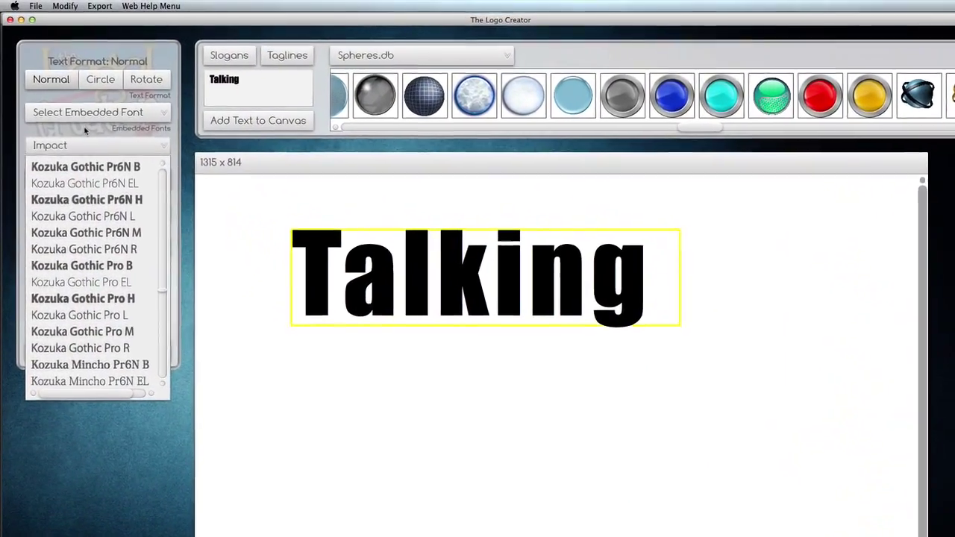
{"action": "left_click", "coordinate": [75, 93]}
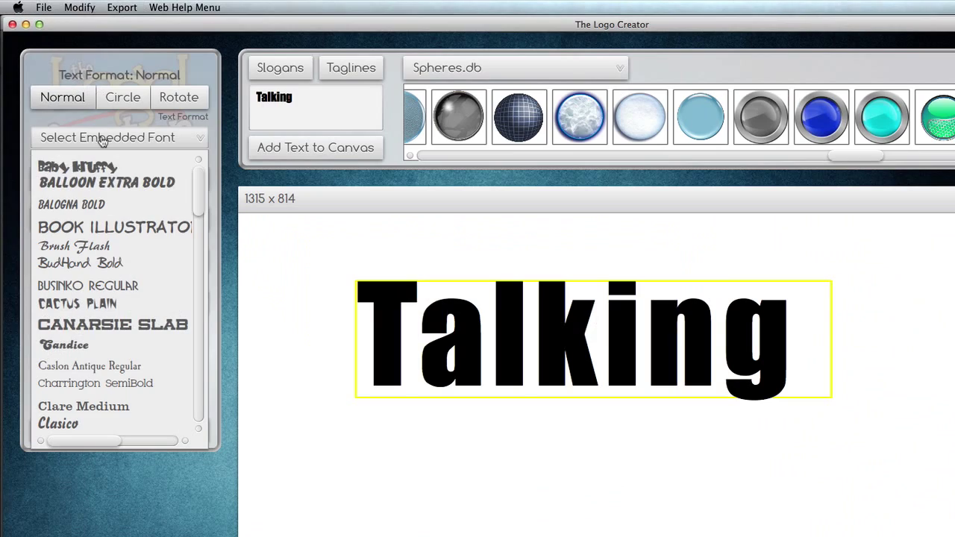
{"action": "scroll", "coordinate": [127, 235], "scroll_direction": "down", "scroll_amount": 3}
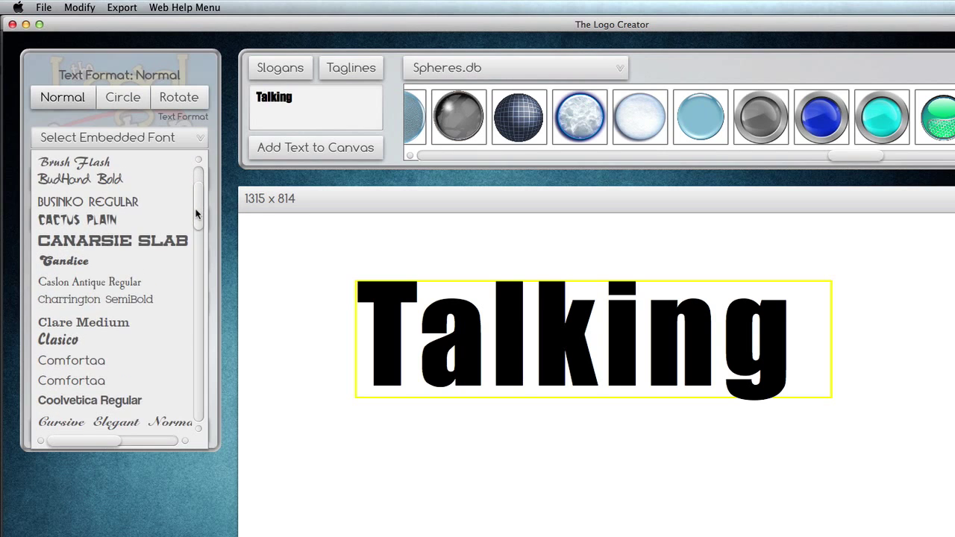
{"action": "left_click", "coordinate": [127, 235]}
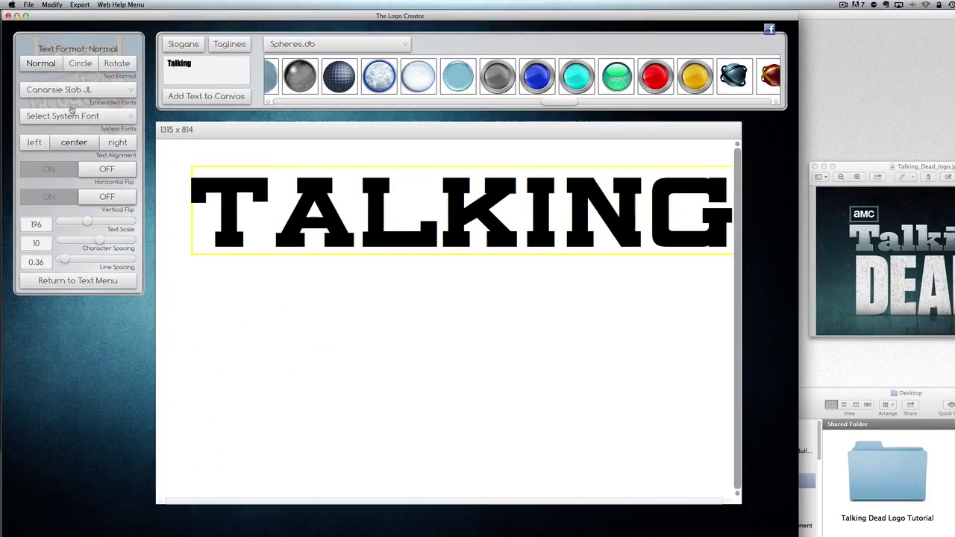
Step: Switch Talking to the Egyptienne Standard embedded font
{"action": "left_click", "coordinate": [103, 137]}
{"action": "scroll", "coordinate": [65, 167], "scroll_direction": "down", "scroll_amount": 3}
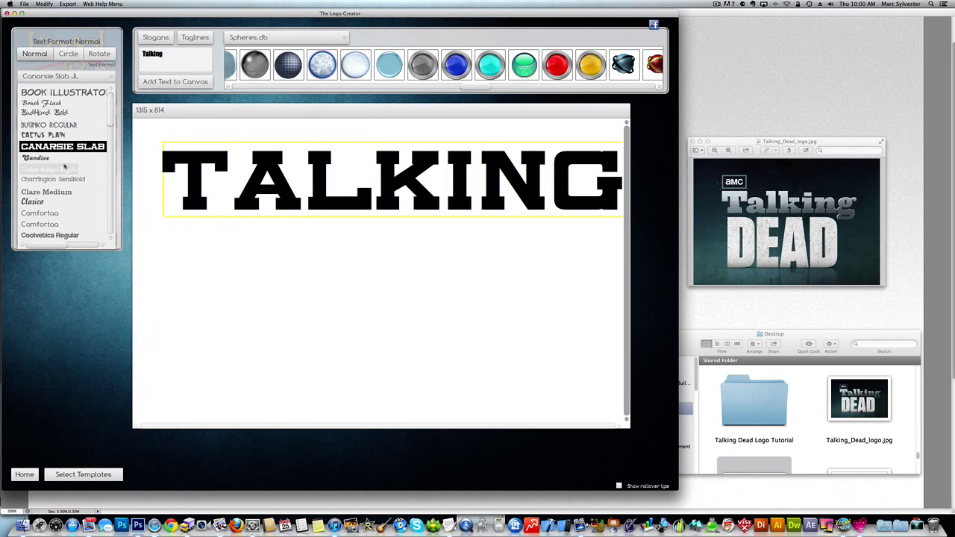
{"action": "scroll", "coordinate": [65, 167], "scroll_direction": "down", "scroll_amount": 3}
{"action": "left_click", "coordinate": [63, 170]}
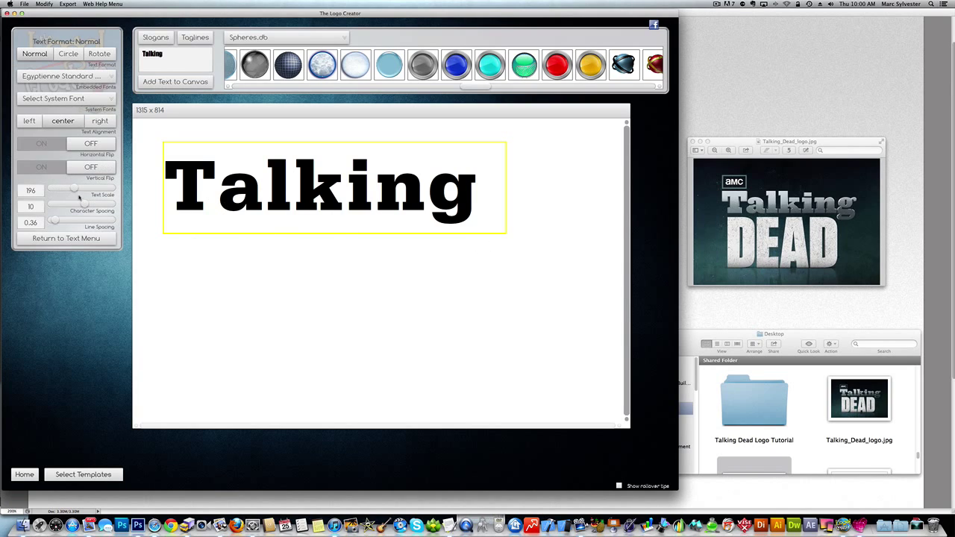
Step: Set Talking's character spacing to -4 at text scale 187 and nudge it into place
{"action": "left_click_drag", "start_coordinate": [88, 205], "coordinate": [73, 191]}
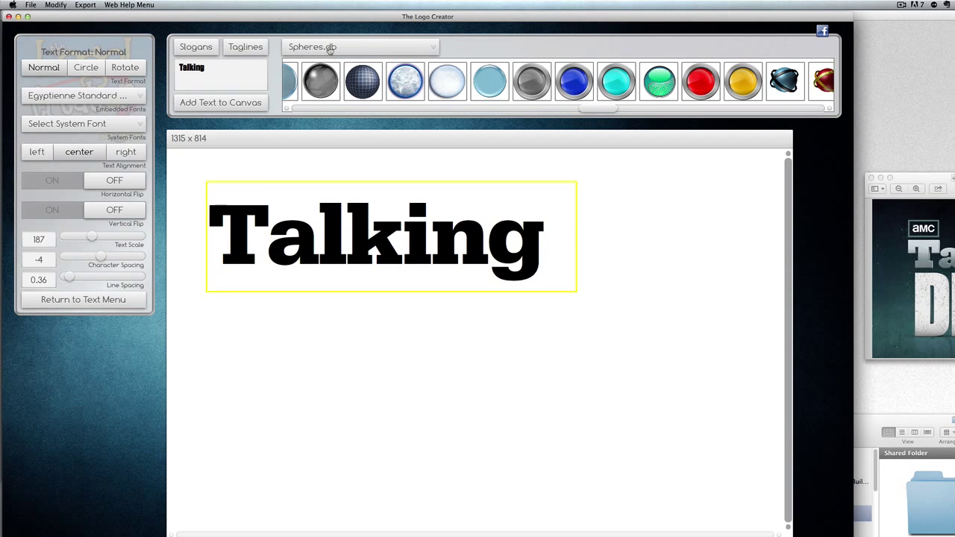
{"action": "left_click_drag", "start_coordinate": [232, 209], "coordinate": [234, 206]}
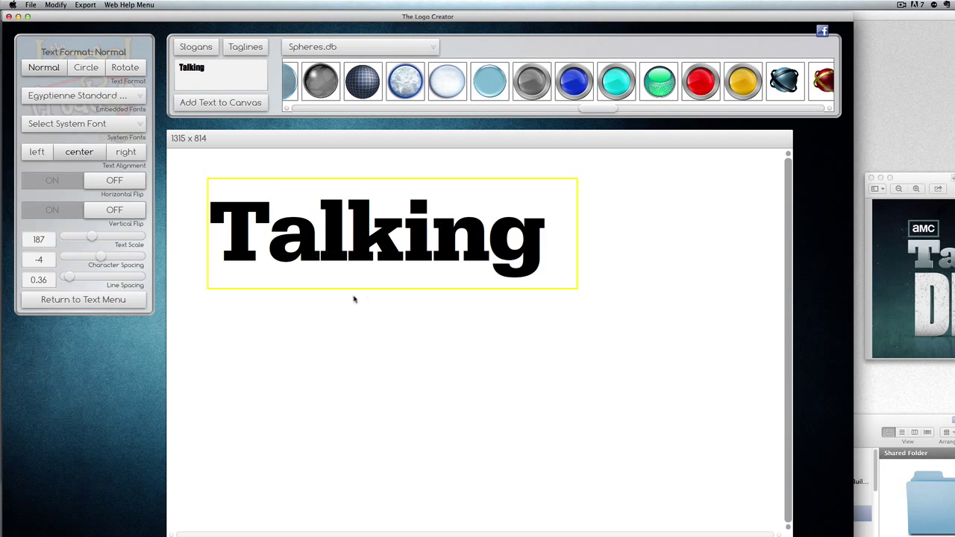
{"action": "left_click", "coordinate": [350, 48]}
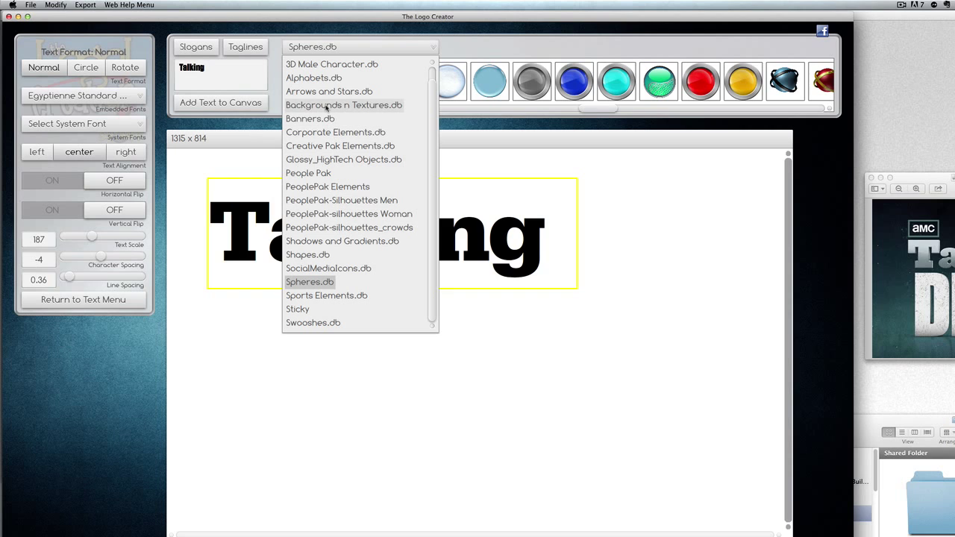
Step: Place the blue gradient from Backgrounds n Textures on the canvas and scale it to 1.3
{"action": "left_click", "coordinate": [327, 106]}
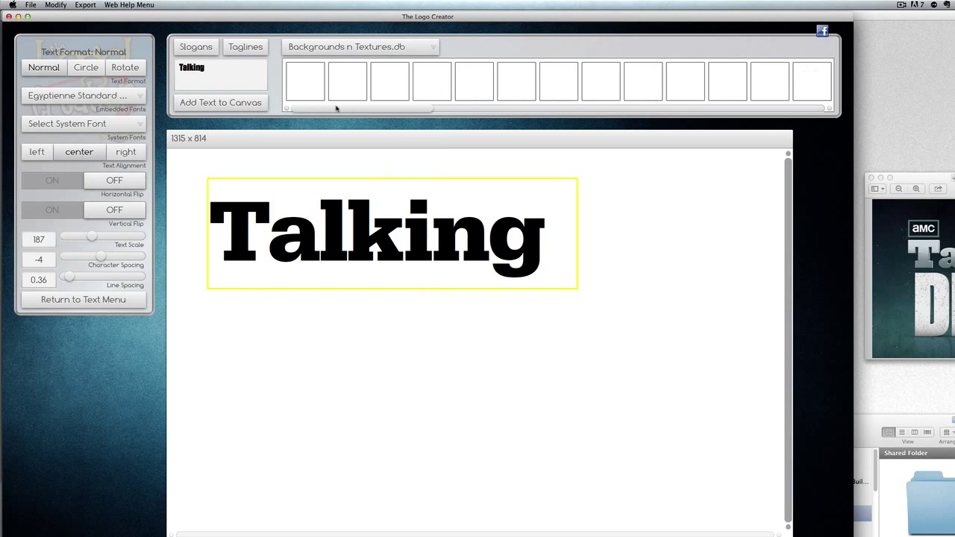
{"action": "left_click_drag", "start_coordinate": [336, 109], "coordinate": [367, 109]}
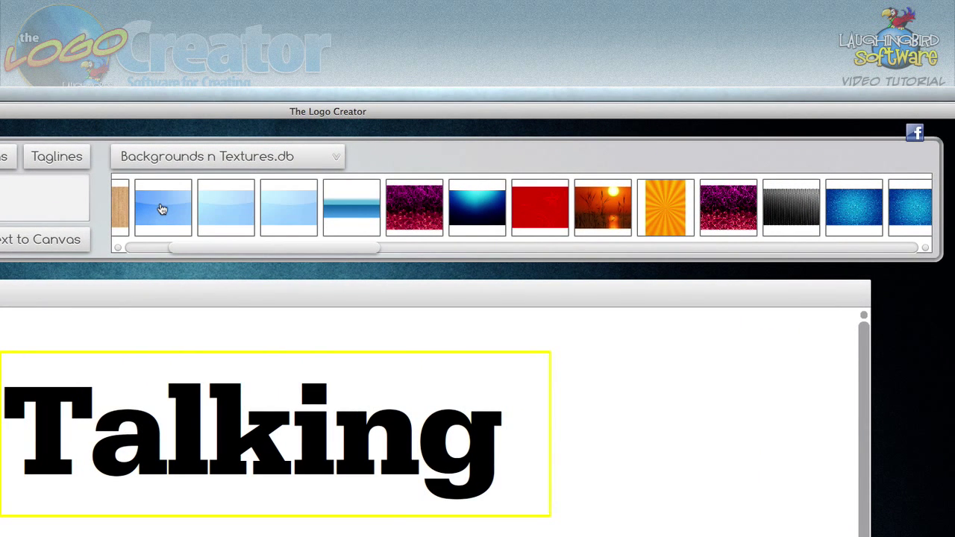
{"action": "left_click_drag", "start_coordinate": [160, 206], "coordinate": [257, 433]}
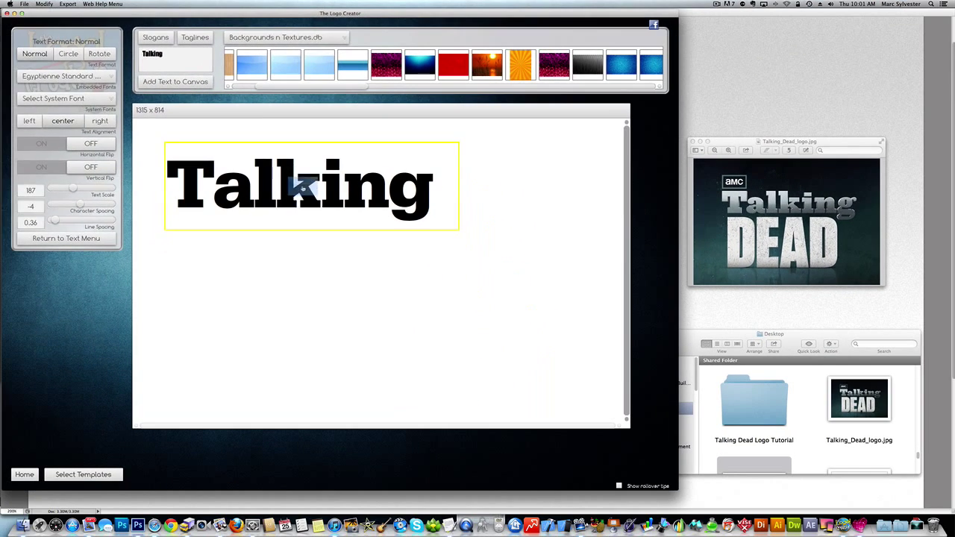
{"action": "left_click_drag", "start_coordinate": [303, 188], "coordinate": [307, 209]}
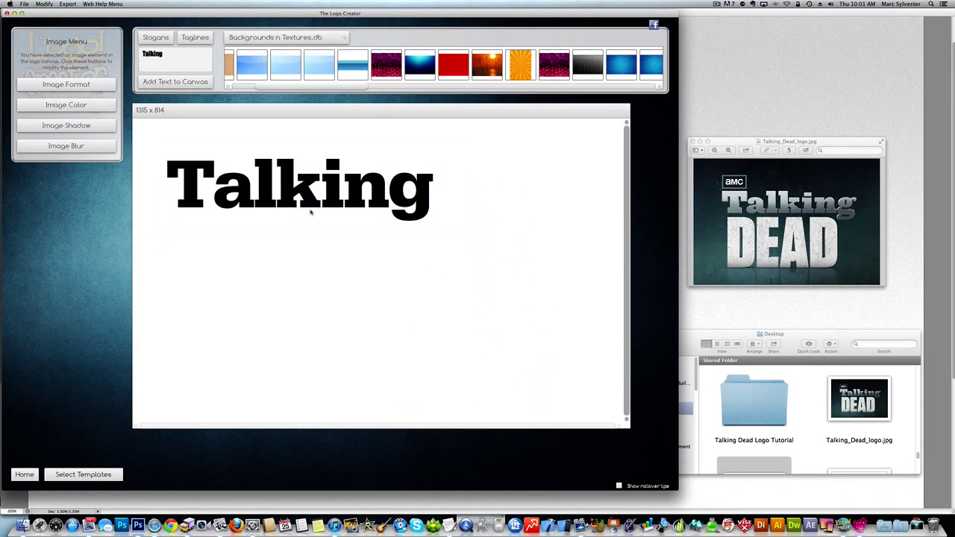
{"action": "left_click_drag", "start_coordinate": [206, 186], "coordinate": [248, 224]}
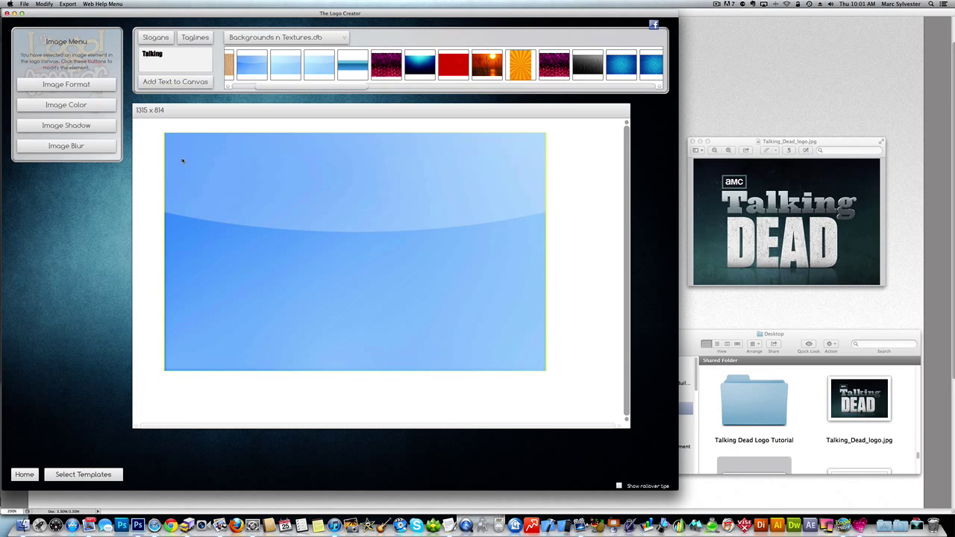
{"action": "left_click", "coordinate": [45, 87]}
{"action": "left_click_drag", "start_coordinate": [77, 81], "coordinate": [94, 82]}
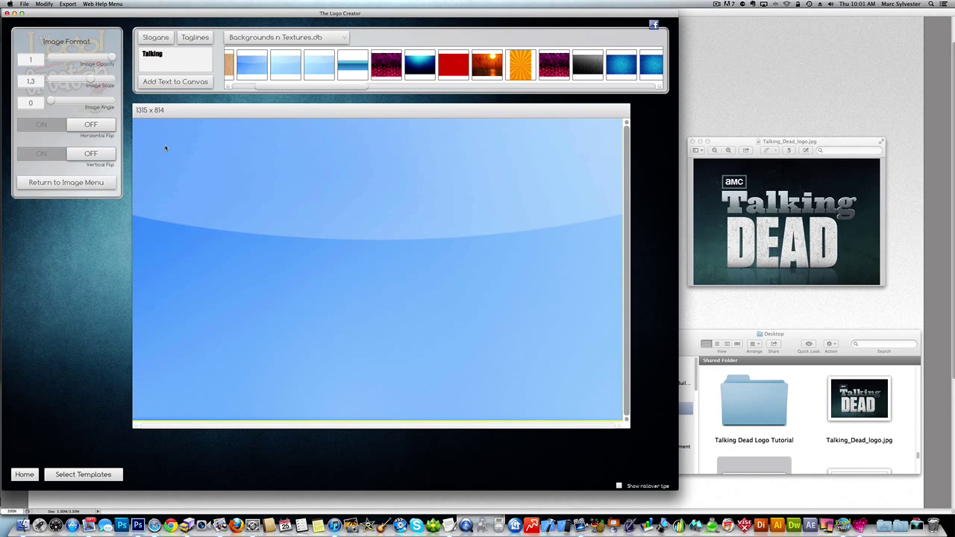
{"action": "left_click", "coordinate": [61, 183]}
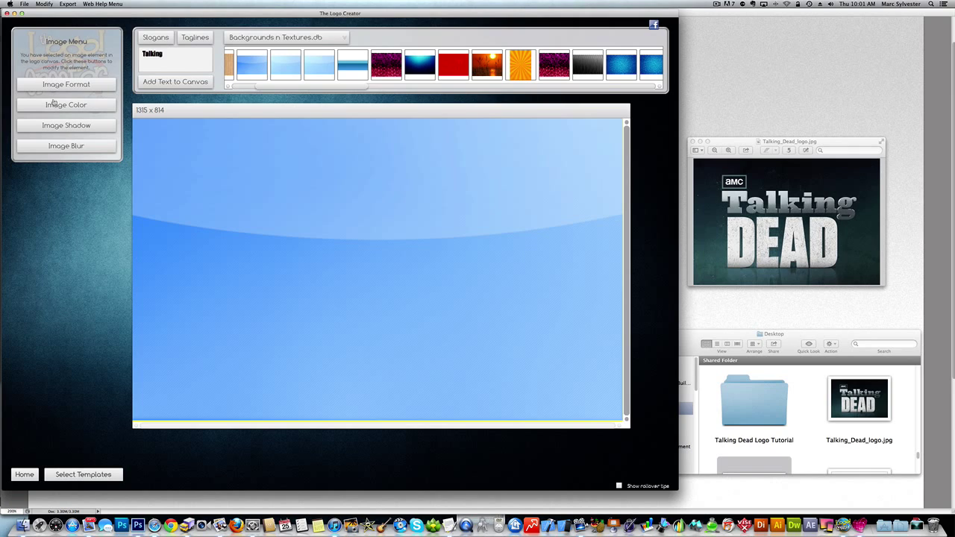
Step: Tint the blue background with a colour overlay at about 0.6 opacity
{"action": "left_click", "coordinate": [56, 106]}
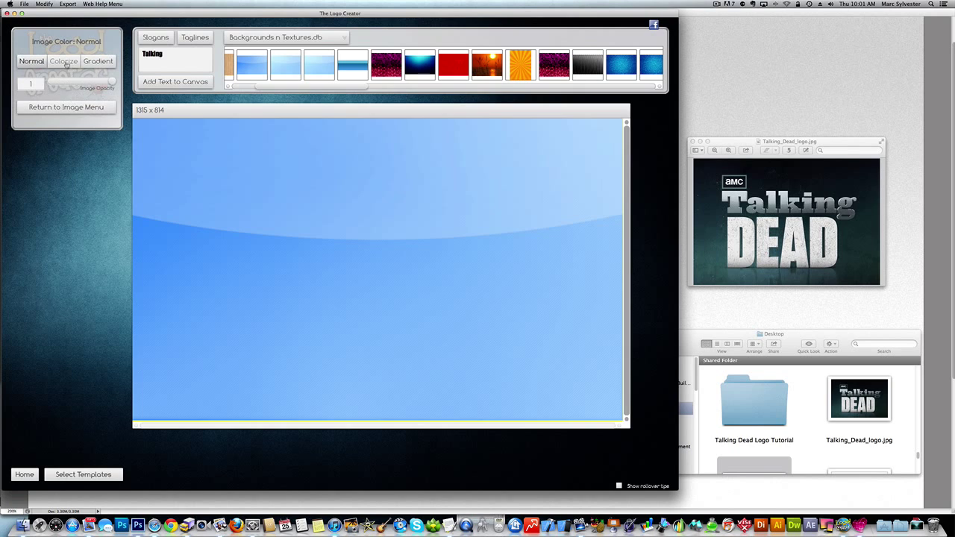
{"action": "left_click", "coordinate": [64, 62]}
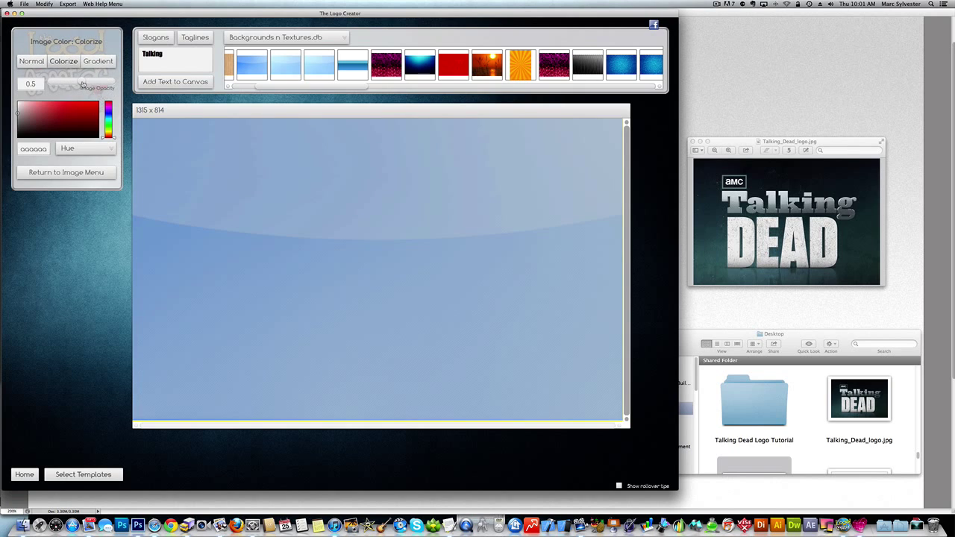
{"action": "mouse_move", "coordinate": [82, 85]}
{"action": "left_mouse_down"}
{"action": "mouse_move", "coordinate": [71, 86]}
{"action": "mouse_move", "coordinate": [88, 87]}
{"action": "left_mouse_up"}
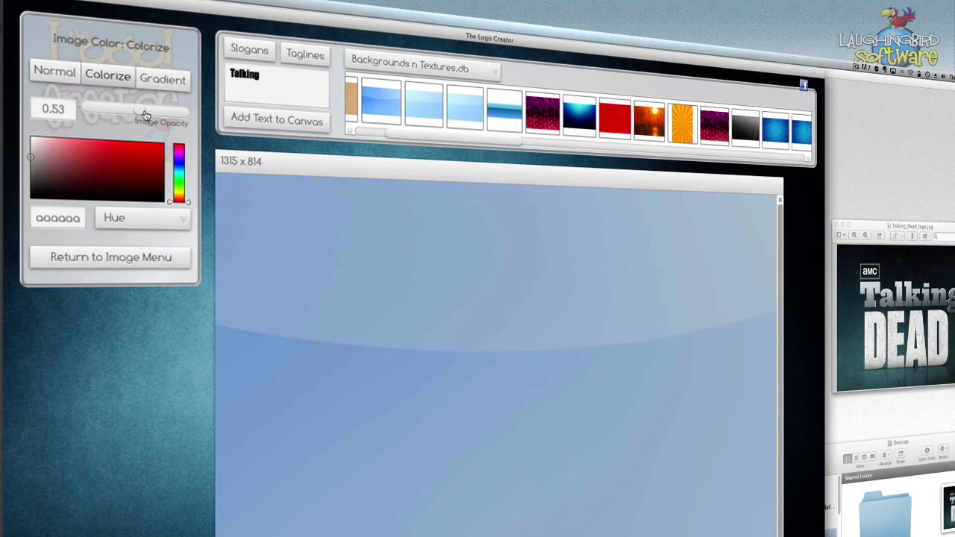
{"action": "mouse_move", "coordinate": [146, 115]}
{"action": "left_mouse_down"}
{"action": "mouse_move", "coordinate": [157, 114]}
{"action": "mouse_move", "coordinate": [149, 115]}
{"action": "left_mouse_up"}
Step: Export the canvas as GlossyImage.jpg in the Talking Dead Logo Tutorial folder
{"action": "left_click", "coordinate": [73, 5]}
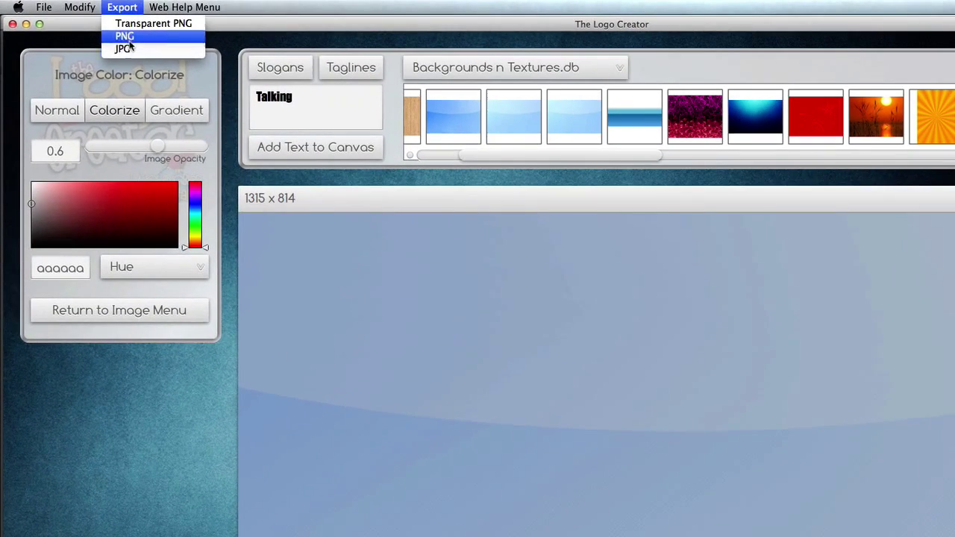
{"action": "left_click", "coordinate": [124, 48]}
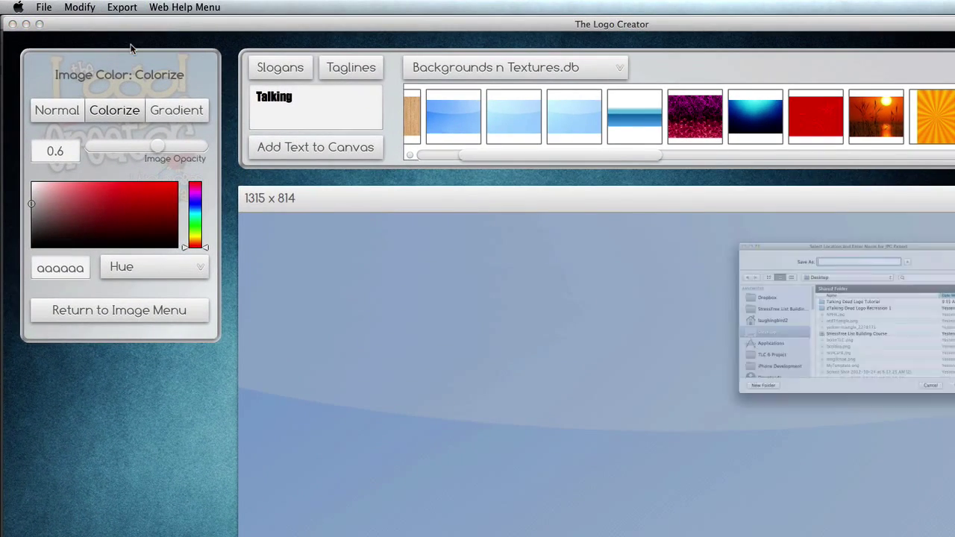
{"action": "double_click", "coordinate": [840, 289]}
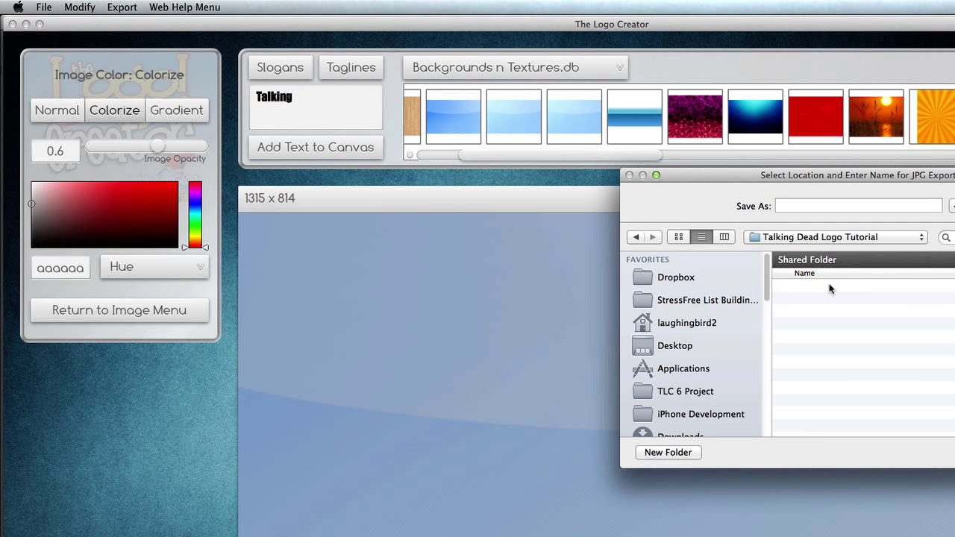
{"action": "left_click", "coordinate": [825, 205]}
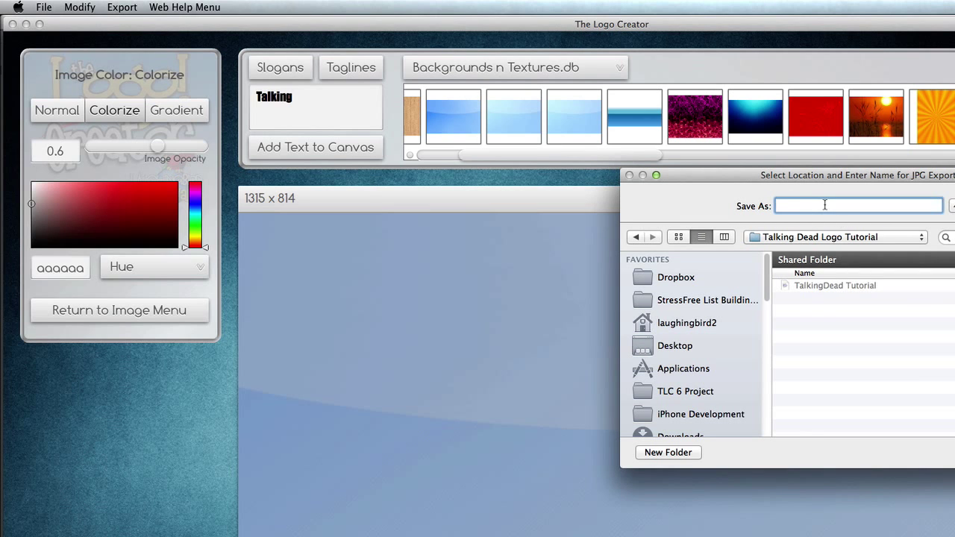
{"action": "type", "text": "Glossy"}
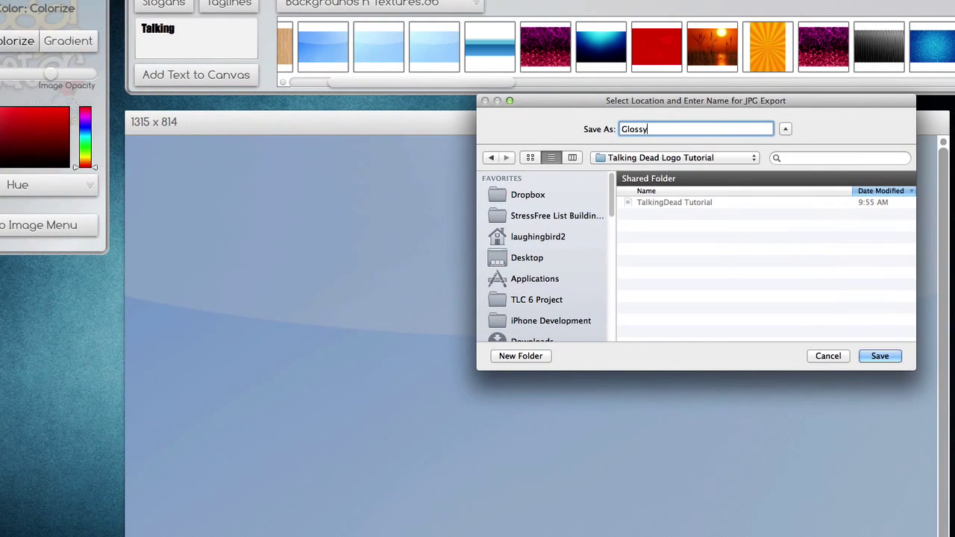
{"action": "type", "text": "Image"}
{"action": "left_click", "coordinate": [878, 356]}
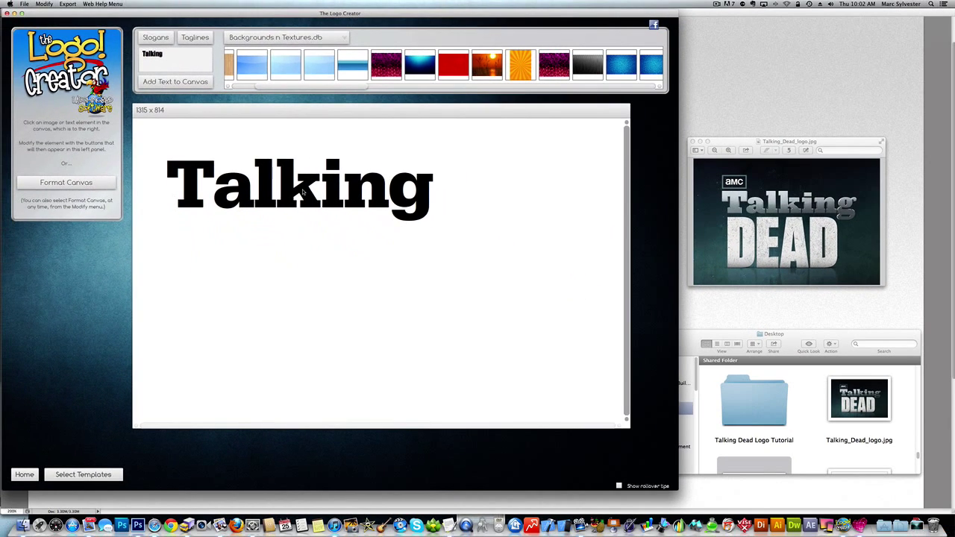
Step: Fill the Talking text with the GlossyImage.jpg image from the tutorial folder
{"action": "left_click", "coordinate": [333, 209]}
{"action": "left_click_drag", "start_coordinate": [332, 209], "coordinate": [381, 207]}
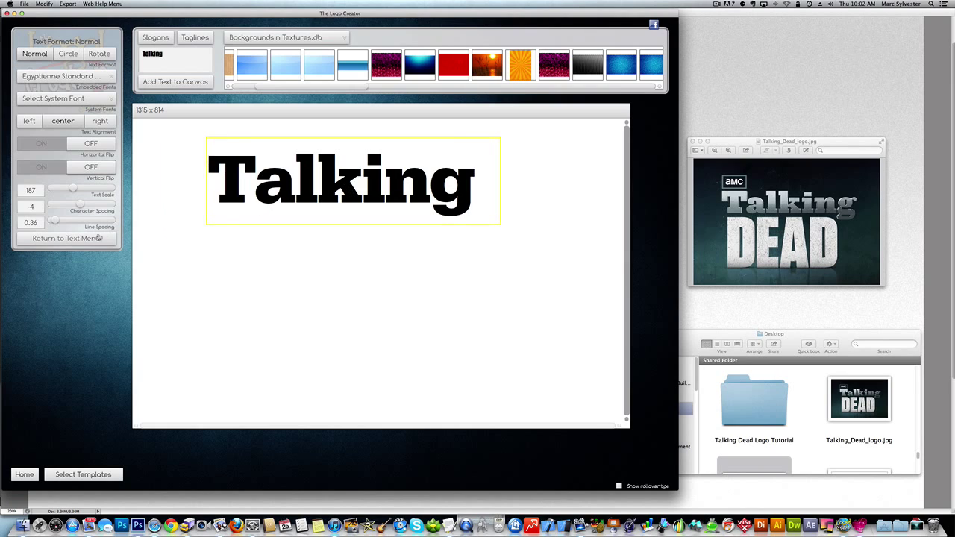
{"action": "left_click", "coordinate": [85, 238]}
{"action": "left_click", "coordinate": [67, 105]}
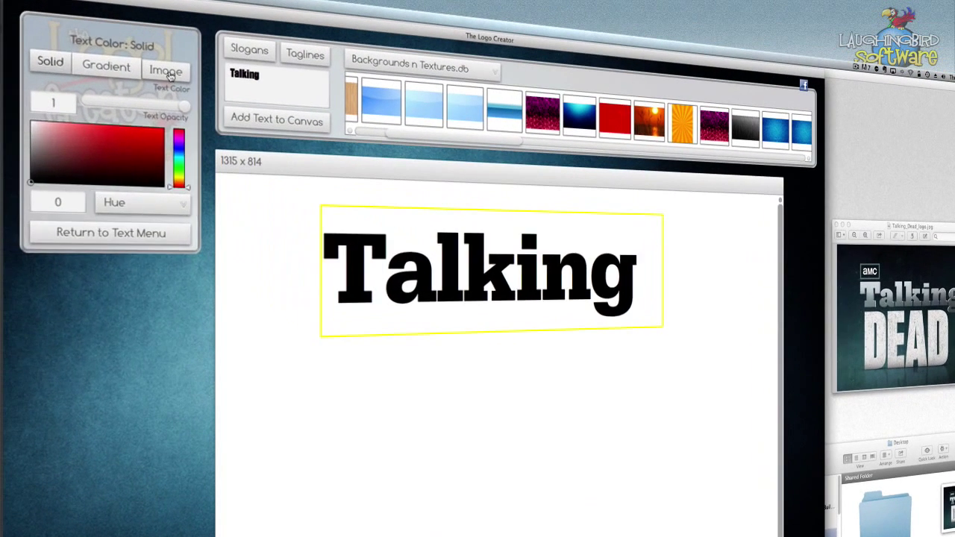
{"action": "left_click", "coordinate": [101, 57]}
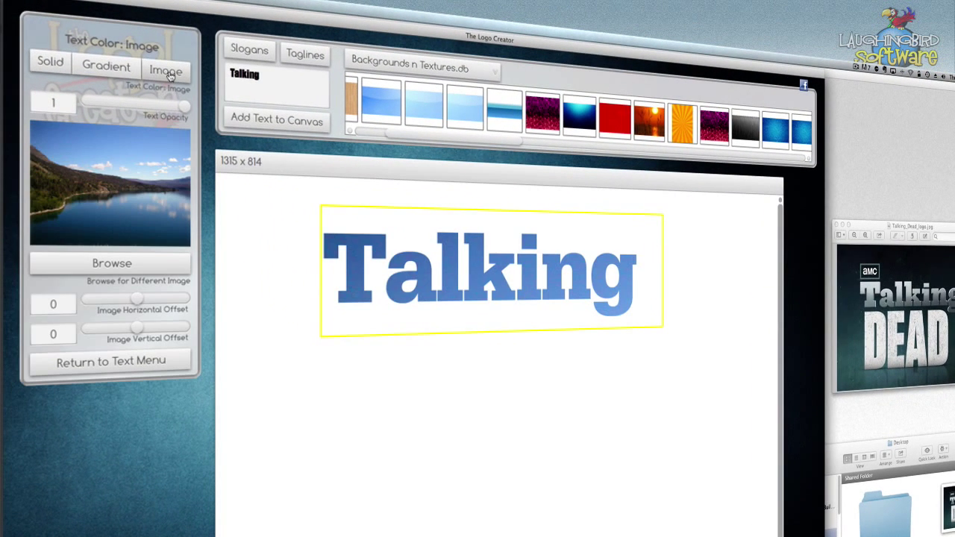
{"action": "left_click", "coordinate": [94, 264]}
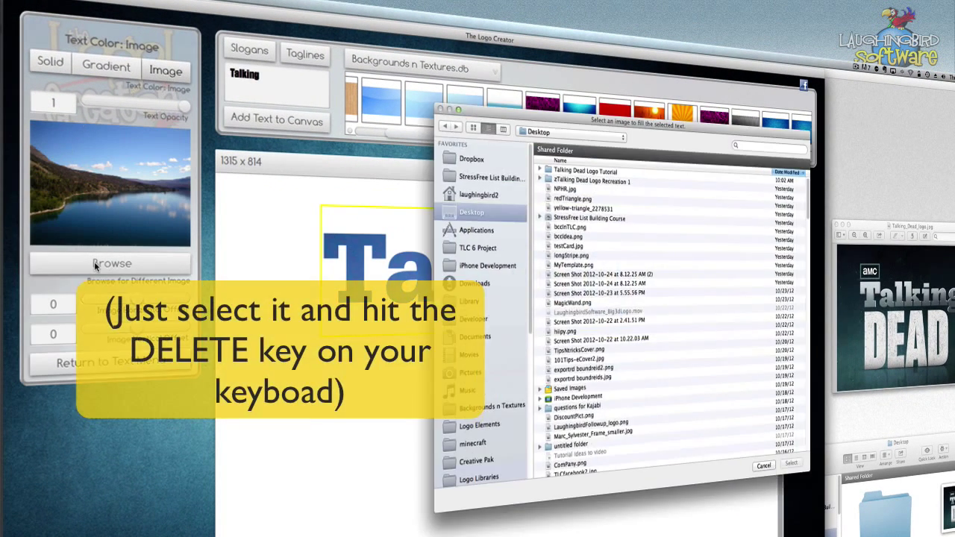
{"action": "double_click", "coordinate": [549, 171]}
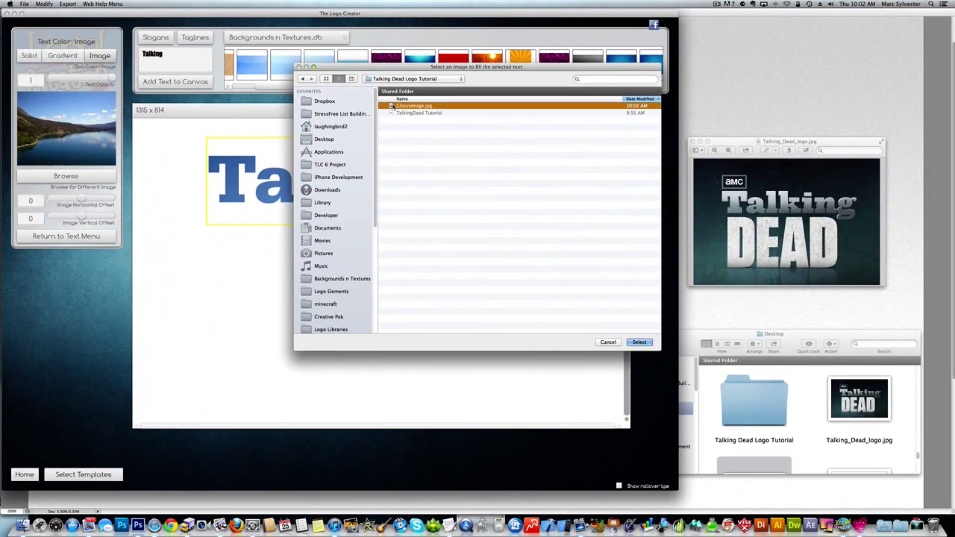
{"action": "double_click", "coordinate": [573, 170]}
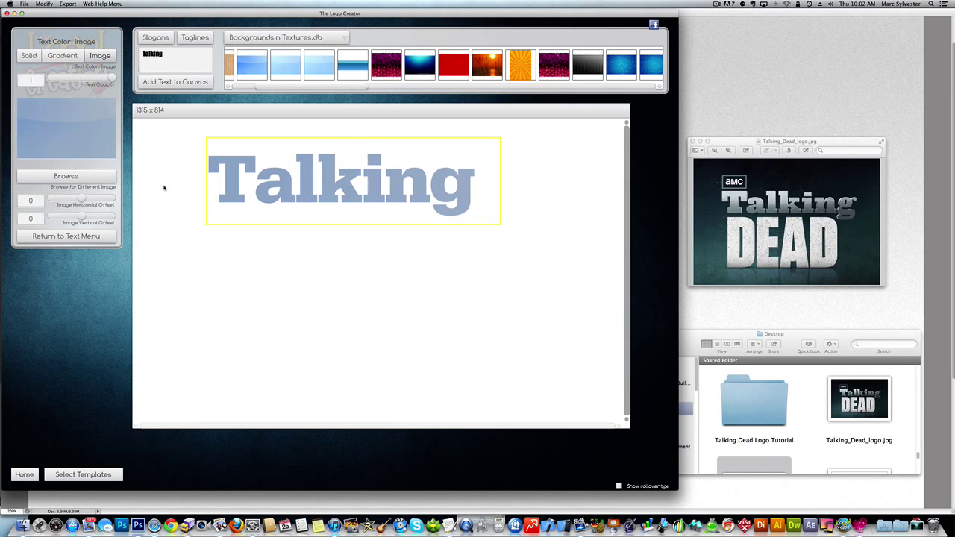
Step: Offset the image fill inside Talking and drop a glossy blue texture onto the canvas
{"action": "left_click_drag", "start_coordinate": [83, 200], "coordinate": [77, 216]}
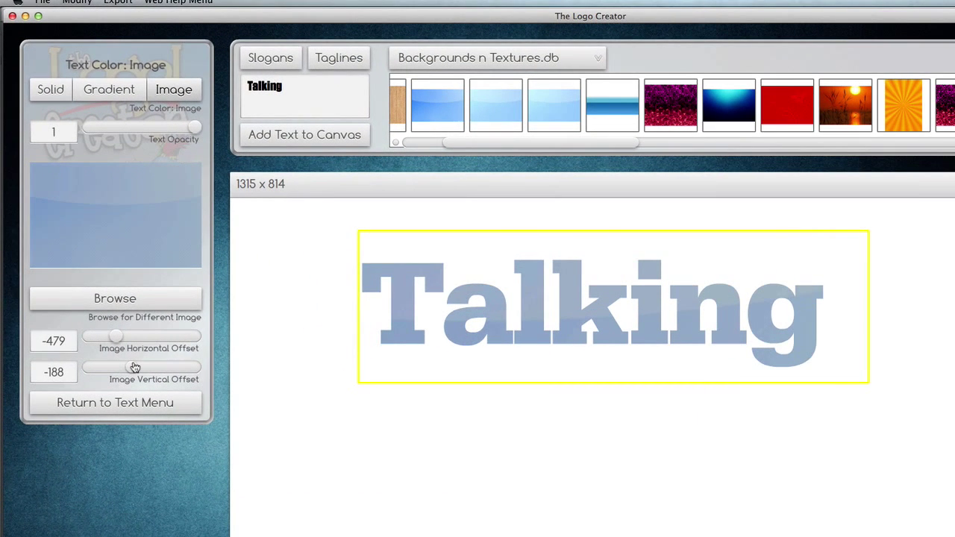
{"action": "left_click_drag", "start_coordinate": [134, 367], "coordinate": [134, 367]}
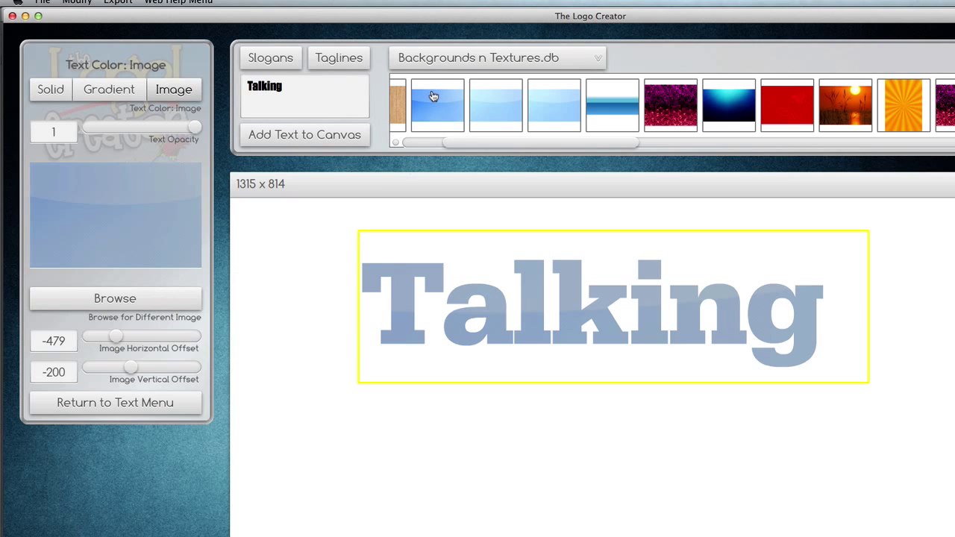
{"action": "left_click_drag", "start_coordinate": [433, 96], "coordinate": [520, 371]}
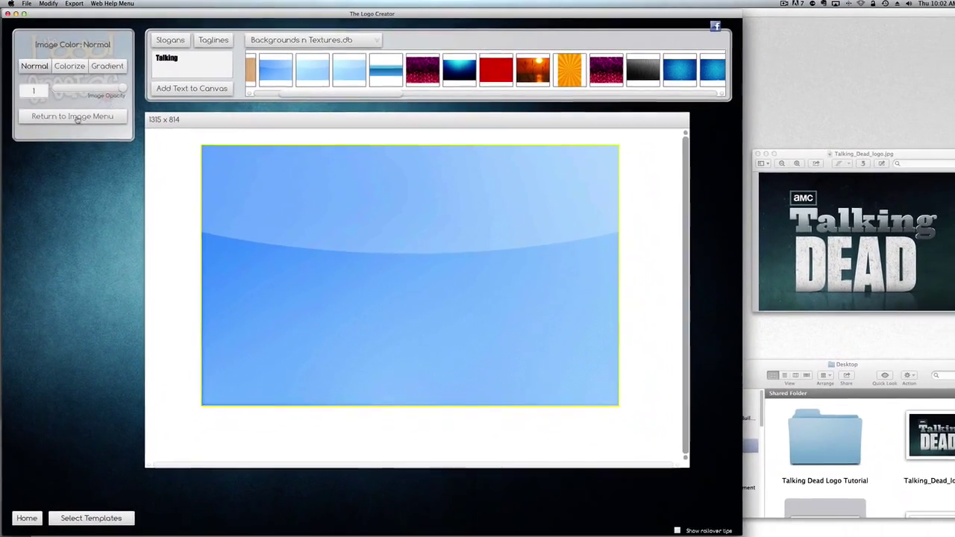
Step: Enlarge the blue backdrop to image scale 1.37 and move it lower on the canvas
{"action": "left_click", "coordinate": [74, 118]}
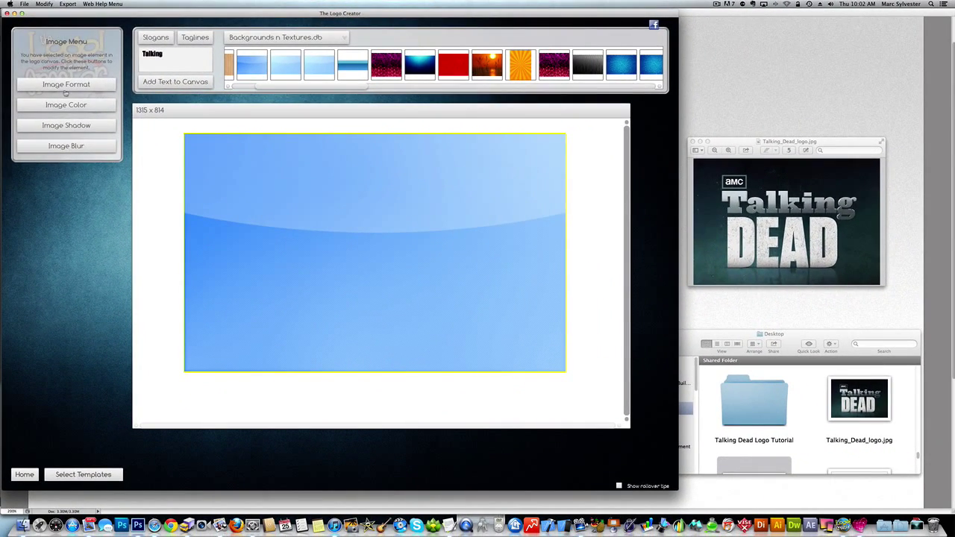
{"action": "left_click", "coordinate": [70, 98]}
{"action": "left_click_drag", "start_coordinate": [85, 81], "coordinate": [96, 81]}
{"action": "left_click_drag", "start_coordinate": [199, 162], "coordinate": [198, 162]}
Step: Export the canvas as GlossyImage2.jpg, then delete the blue backdrop
{"action": "left_click", "coordinate": [63, 4]}
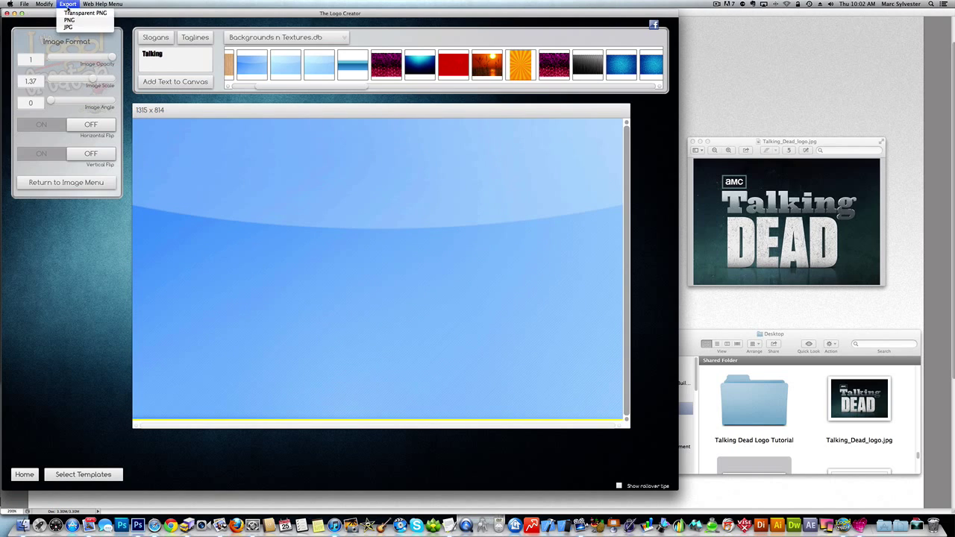
{"action": "left_click", "coordinate": [68, 27]}
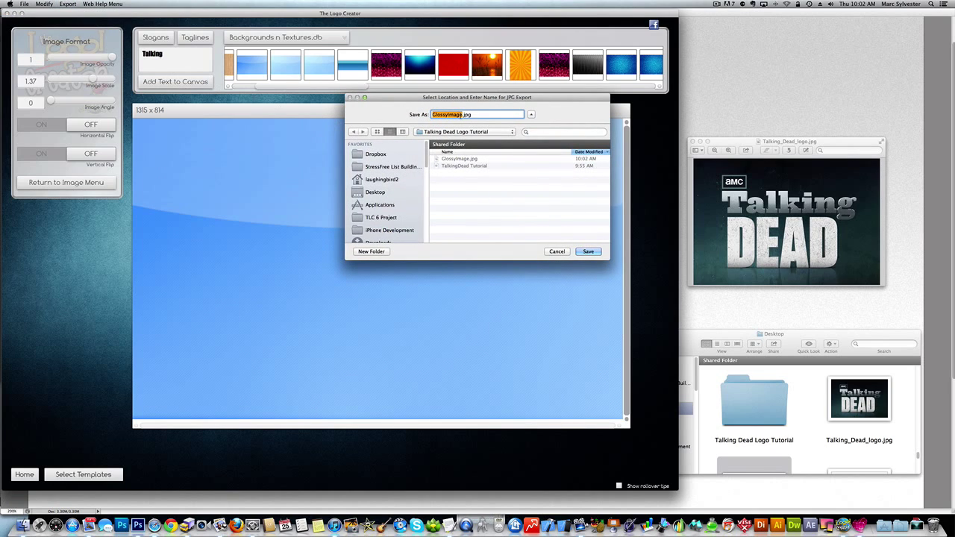
{"action": "left_click", "coordinate": [462, 114]}
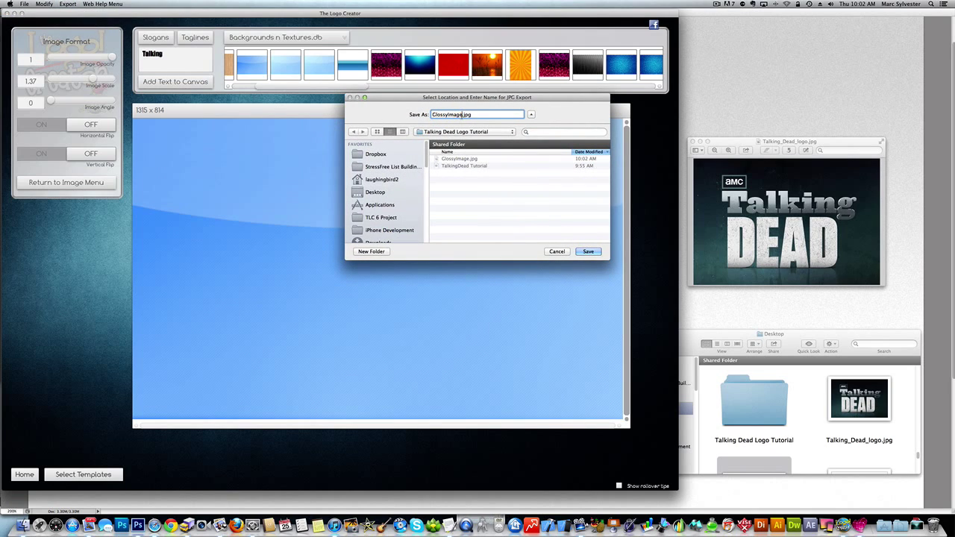
{"action": "left_click", "coordinate": [583, 251]}
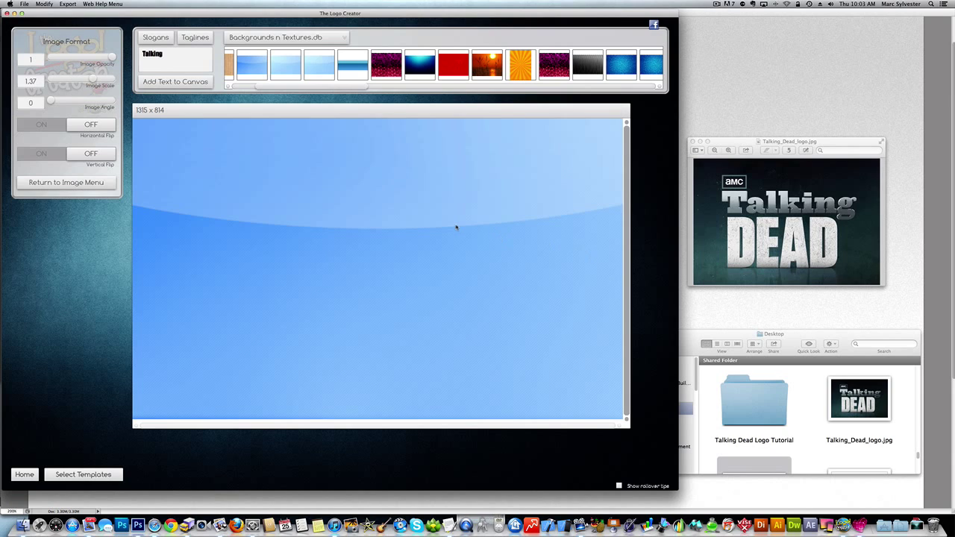
{"action": "scroll", "coordinate": [456, 227], "scroll_direction": "down", "scroll_amount": 1}
{"action": "key", "text": "Delete"}
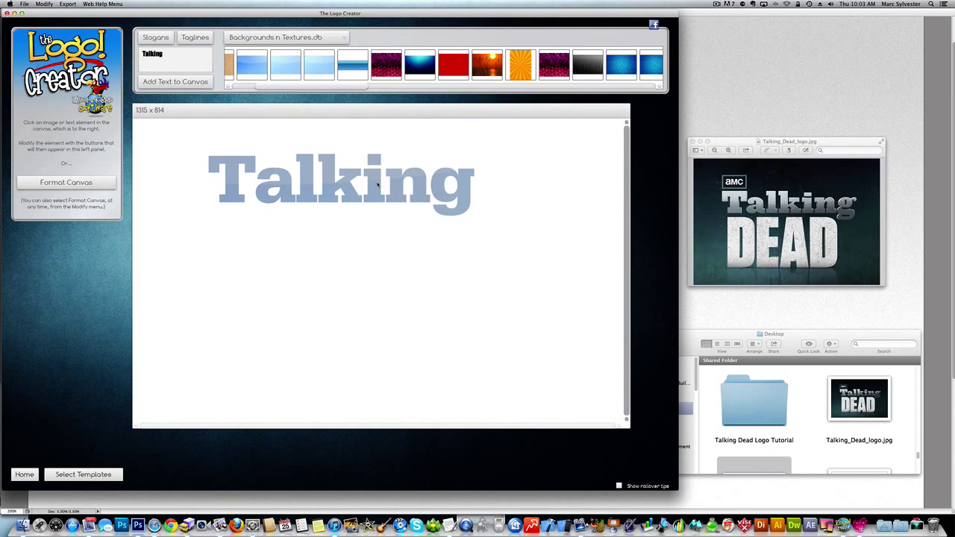
Step: Refill Talking with GlossyImage2.jpg and offset the fill to -248 horizontal, -176 vertical
{"action": "left_click", "coordinate": [379, 185]}
{"action": "left_click", "coordinate": [78, 176]}
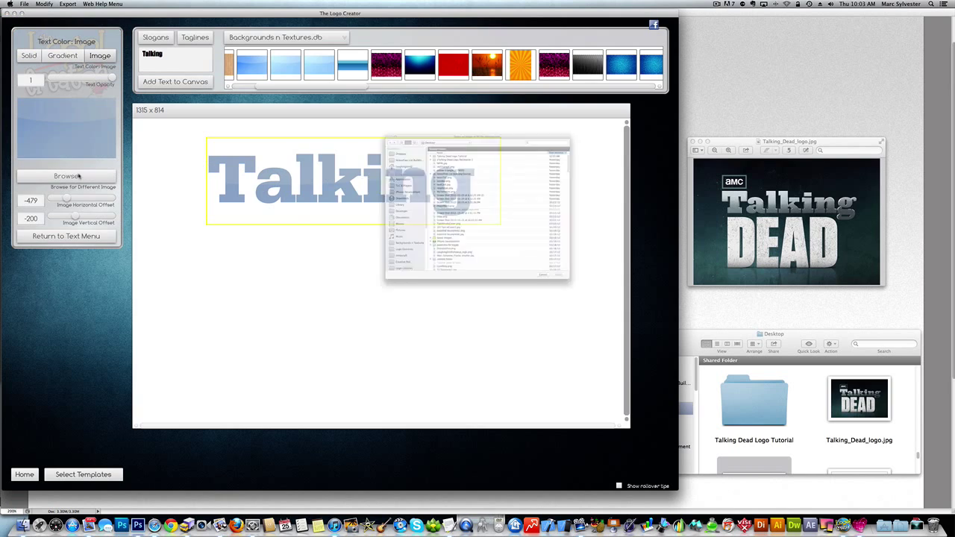
{"action": "double_click", "coordinate": [396, 106]}
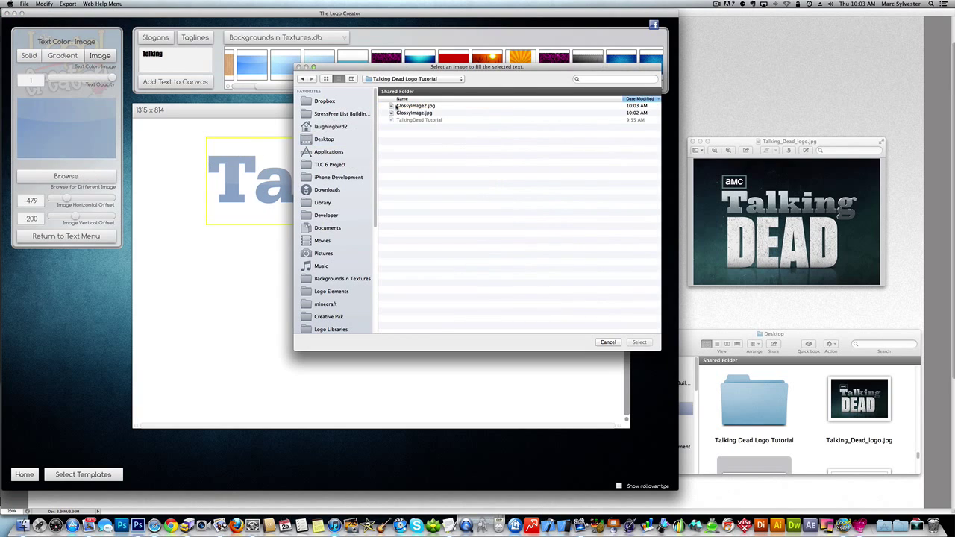
{"action": "double_click", "coordinate": [397, 107]}
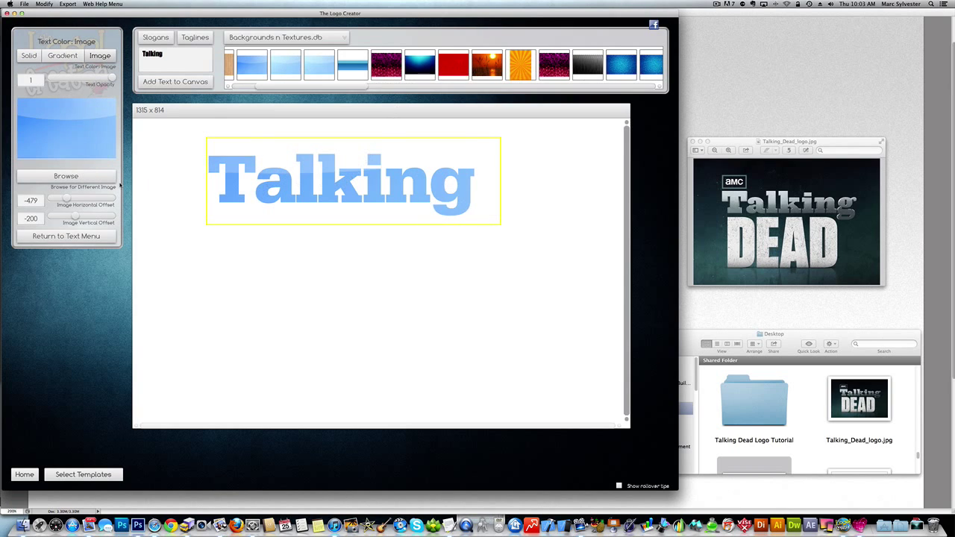
{"action": "left_click_drag", "start_coordinate": [66, 200], "coordinate": [75, 217]}
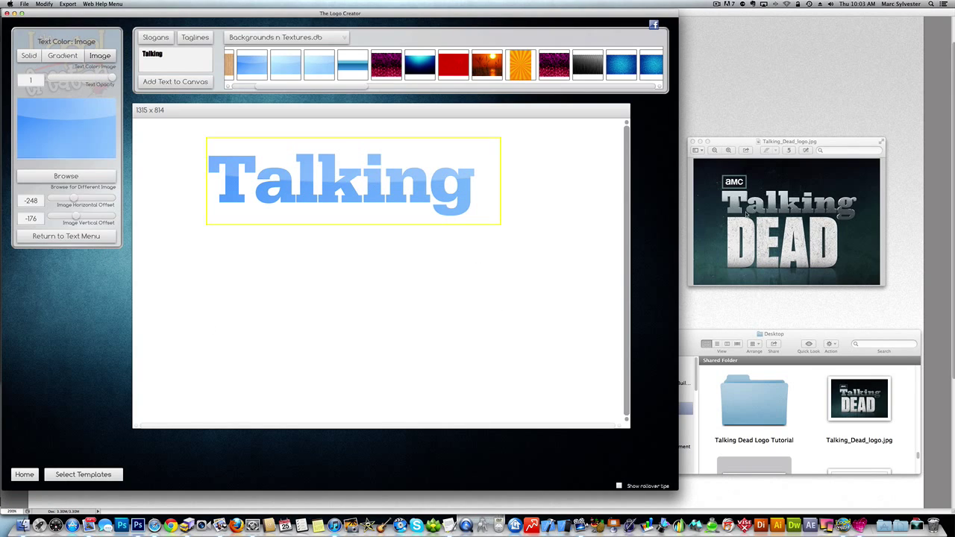
Step: Add a teal damask image, enlarge it to cover the canvas, and send it behind Talking
{"action": "left_click_drag", "start_coordinate": [311, 86], "coordinate": [348, 243]}
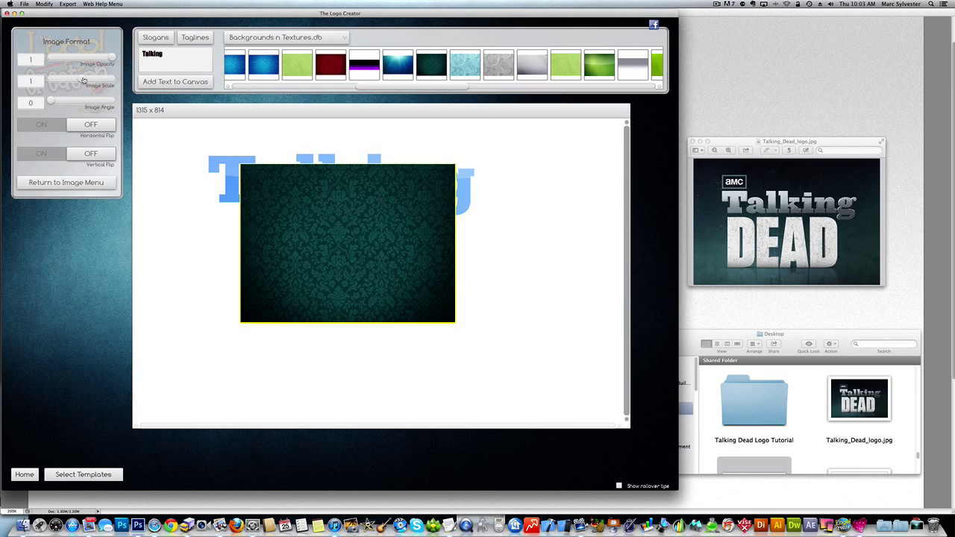
{"action": "left_click_drag", "start_coordinate": [83, 80], "coordinate": [97, 78]}
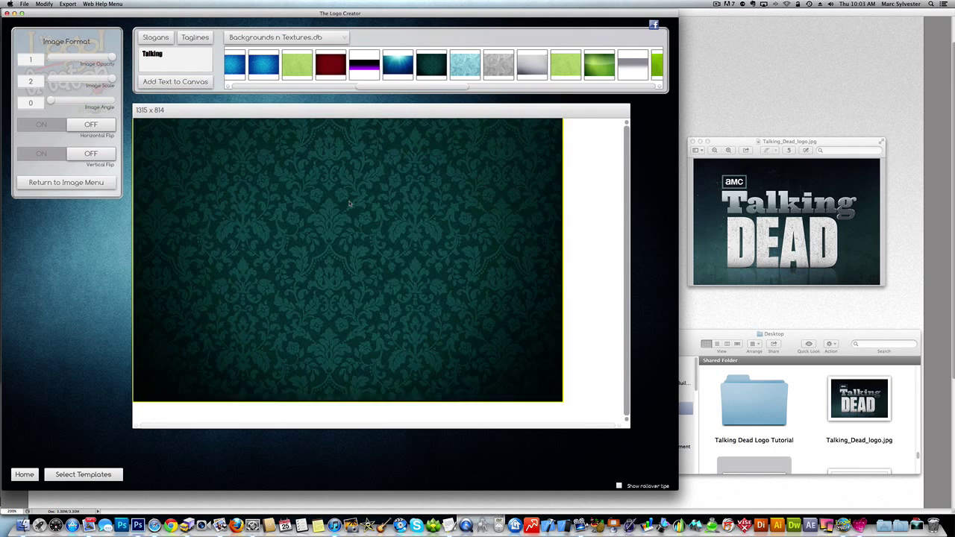
{"action": "left_click_drag", "start_coordinate": [350, 203], "coordinate": [375, 222]}
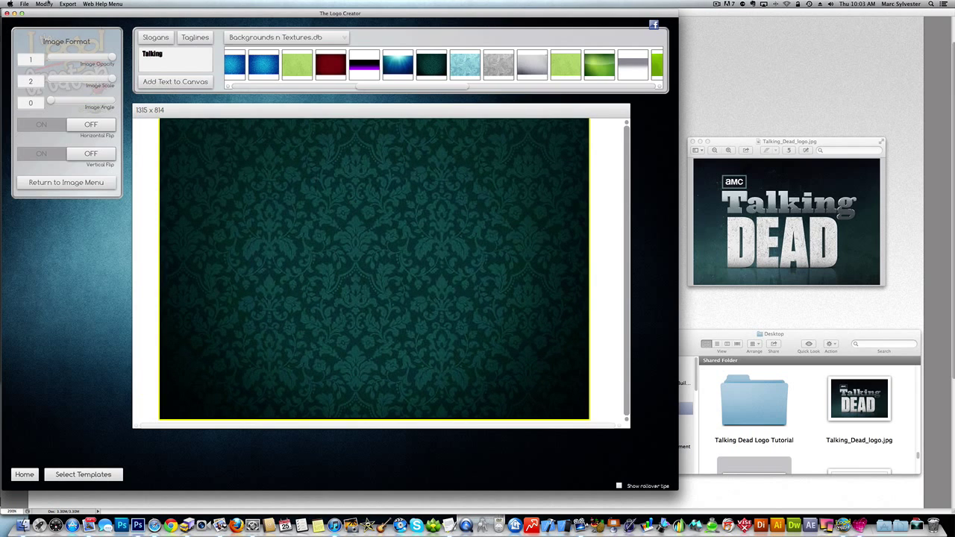
{"action": "left_click", "coordinate": [45, 4]}
{"action": "left_click", "coordinate": [61, 87]}
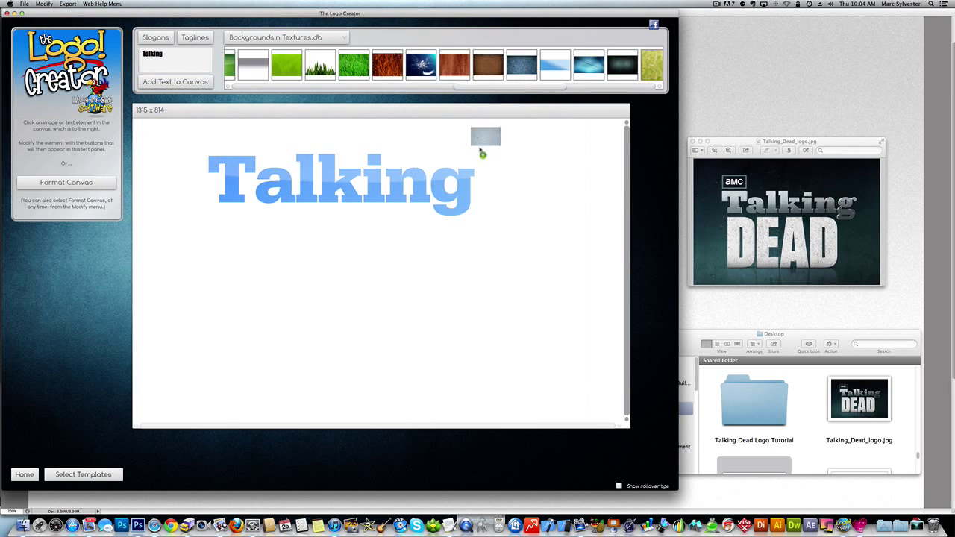
Step: Replace the blue paper texture with a dark wood-plank background behind Talking
{"action": "left_click_drag", "start_coordinate": [482, 149], "coordinate": [386, 264]}
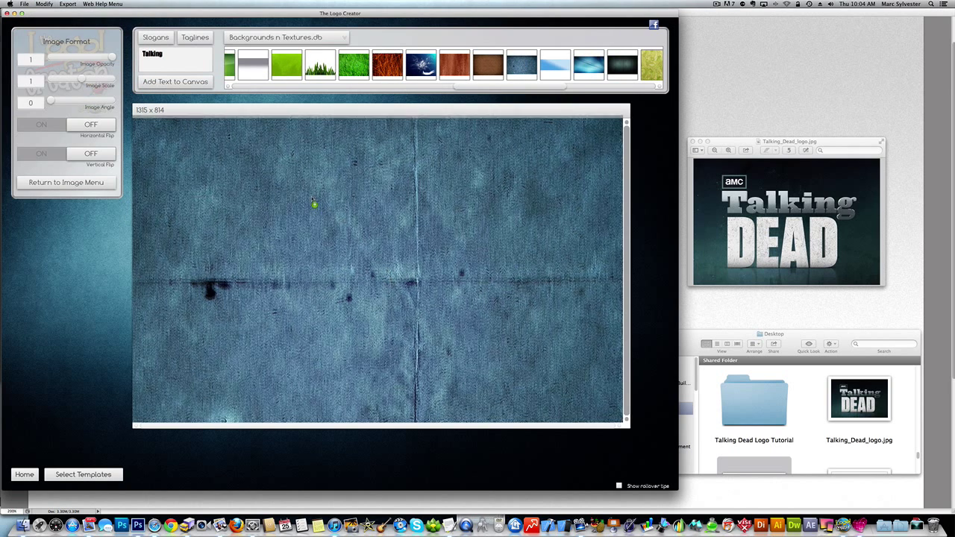
{"action": "left_click", "coordinate": [41, 4]}
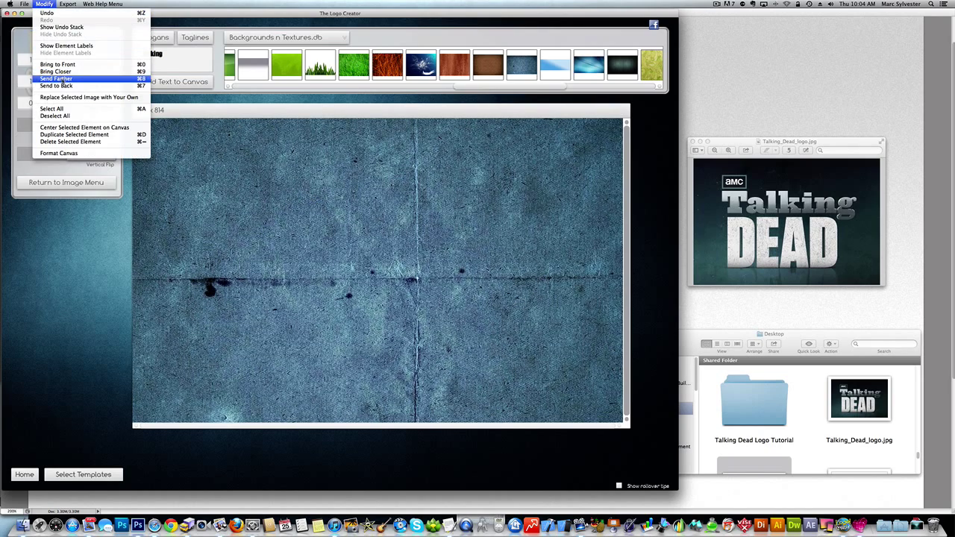
{"action": "left_click", "coordinate": [63, 86]}
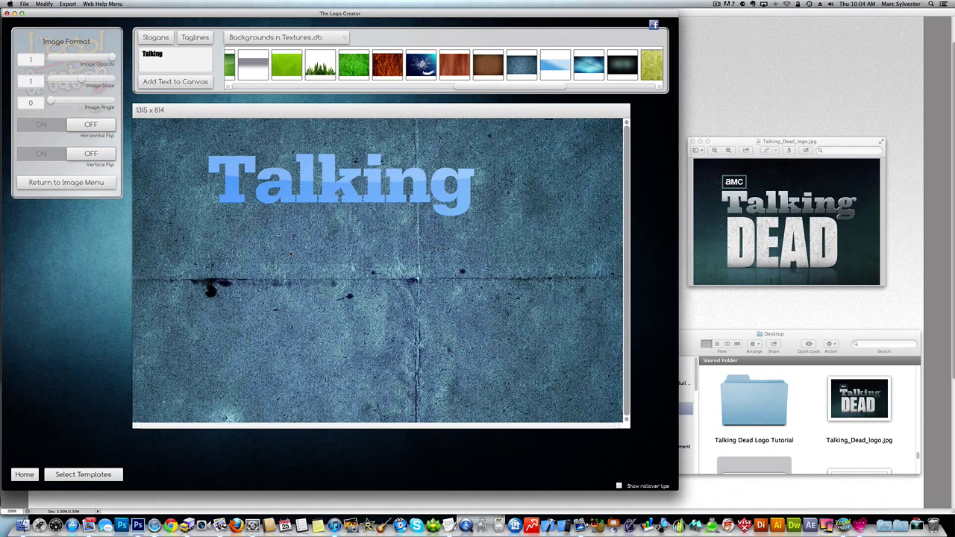
{"action": "key", "text": "Delete"}
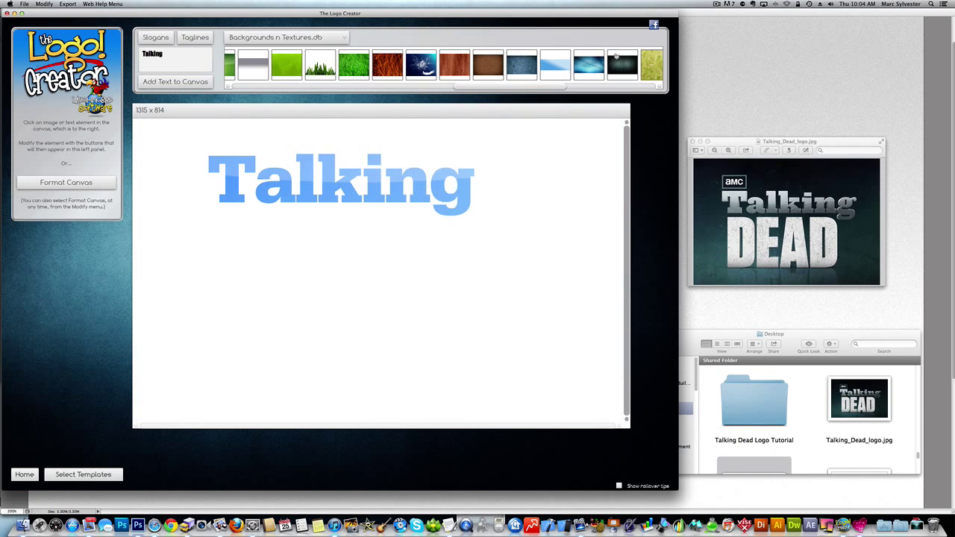
{"action": "left_click_drag", "start_coordinate": [617, 56], "coordinate": [380, 283]}
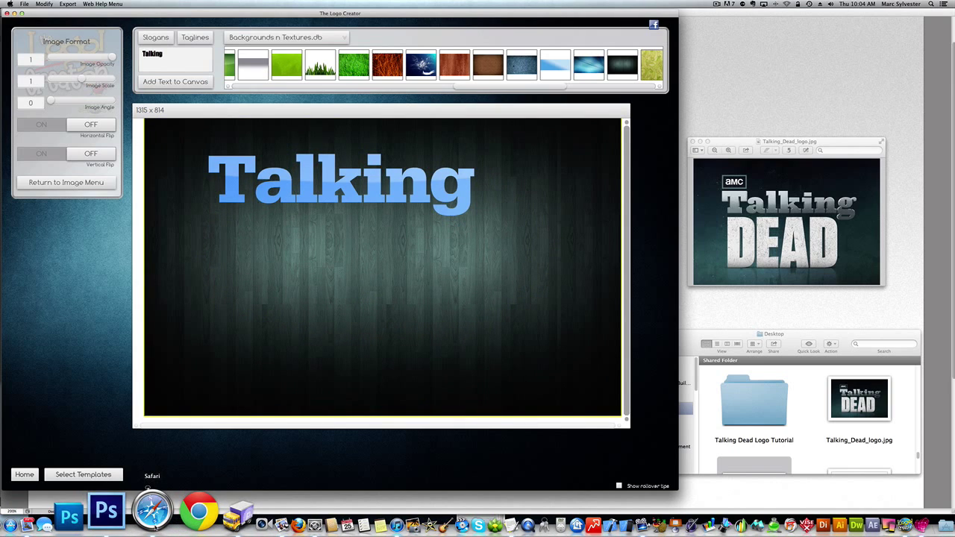
Step: In Safari, search Google for 'free web background' and show the image results
{"action": "left_click", "coordinate": [151, 509]}
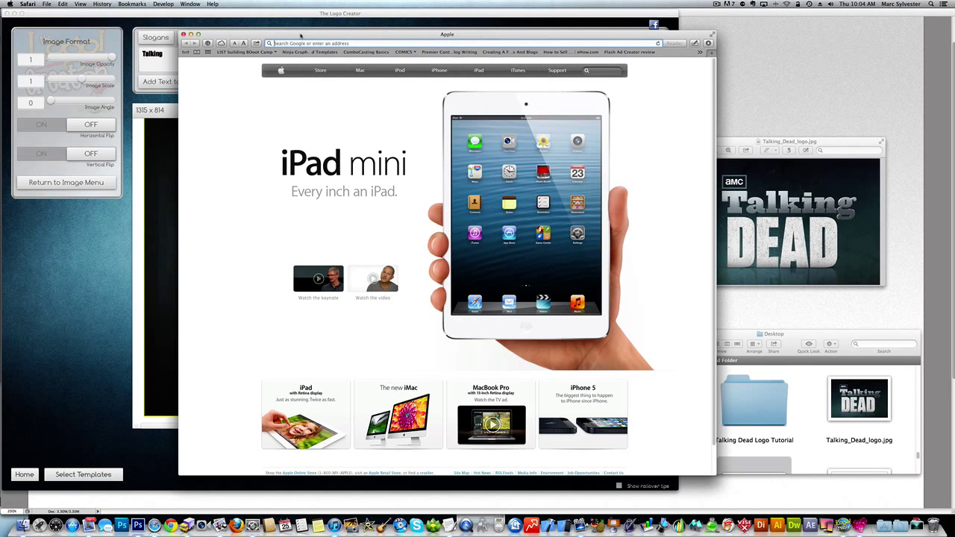
{"action": "left_click_drag", "start_coordinate": [301, 35], "coordinate": [297, 38]}
{"action": "left_click", "coordinate": [313, 46]}
{"action": "type", "text": "free web background"}
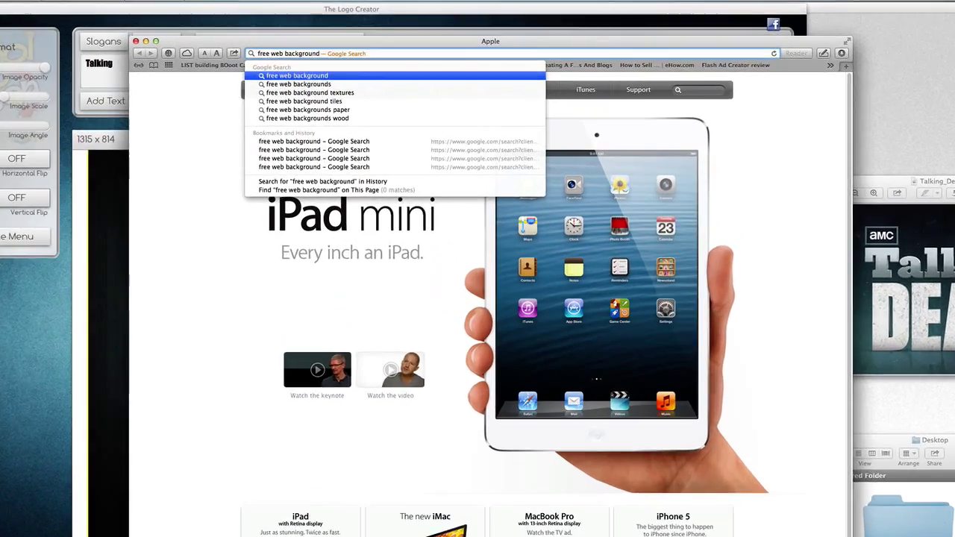
{"action": "key", "text": "Return"}
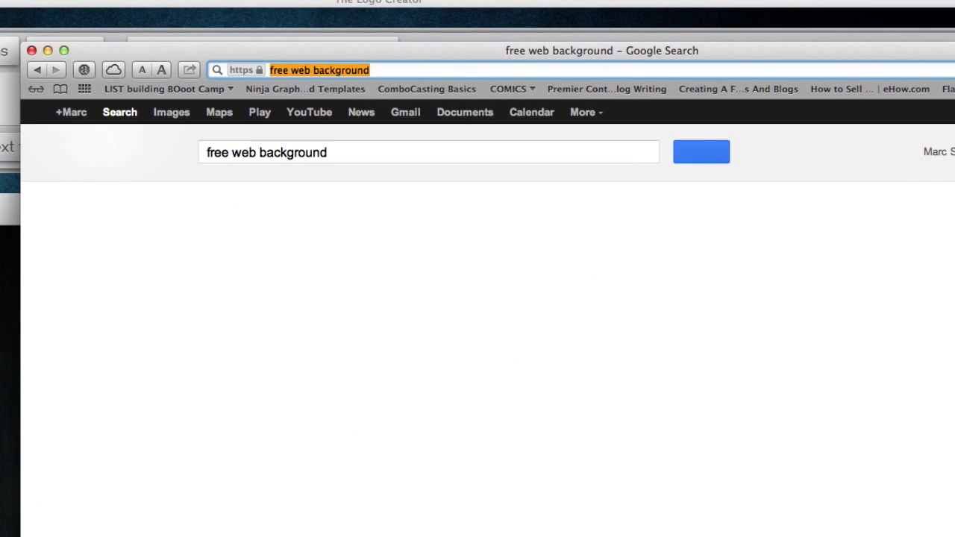
{"action": "left_click", "coordinate": [171, 113]}
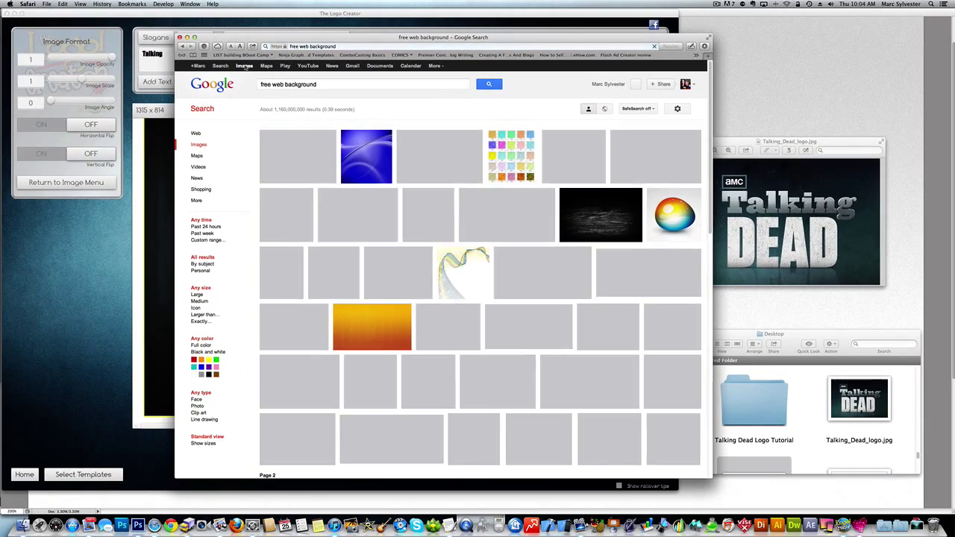
Step: Browse the background thumbnails, preview a dark teal texture, and scroll further down the results
{"action": "left_click_drag", "start_coordinate": [399, 38], "coordinate": [302, 33]}
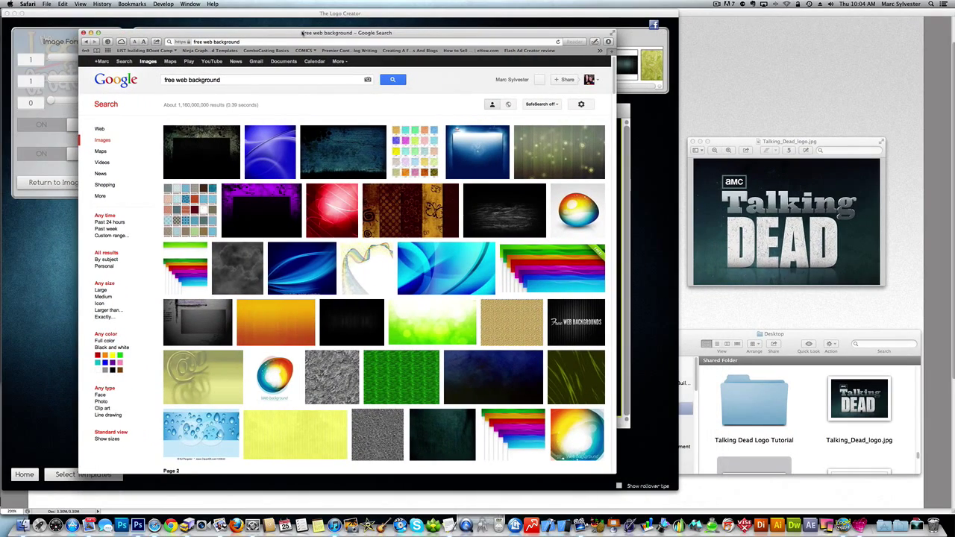
{"action": "mouse_move", "coordinate": [350, 153]}
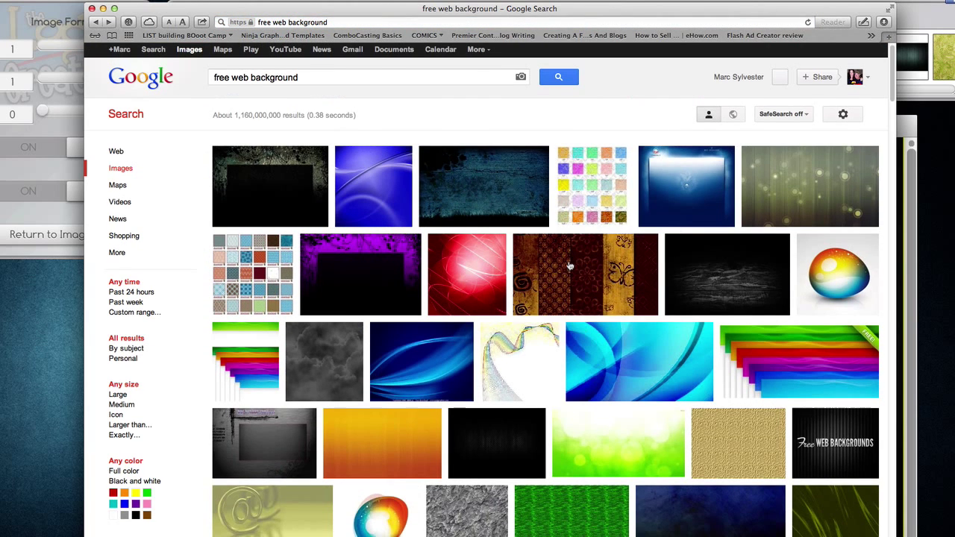
{"action": "scroll", "coordinate": [652, 292], "scroll_direction": "down", "scroll_amount": 5}
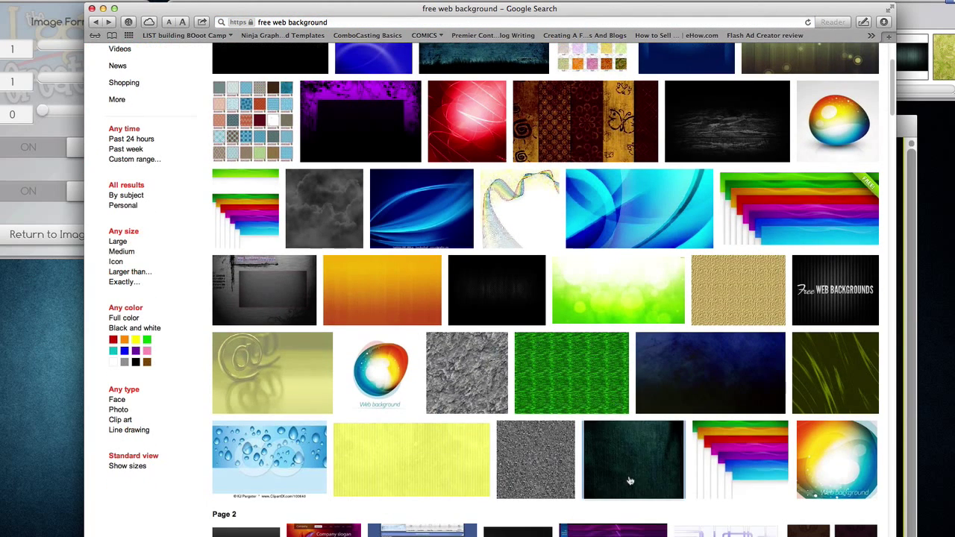
{"action": "left_click", "coordinate": [628, 474]}
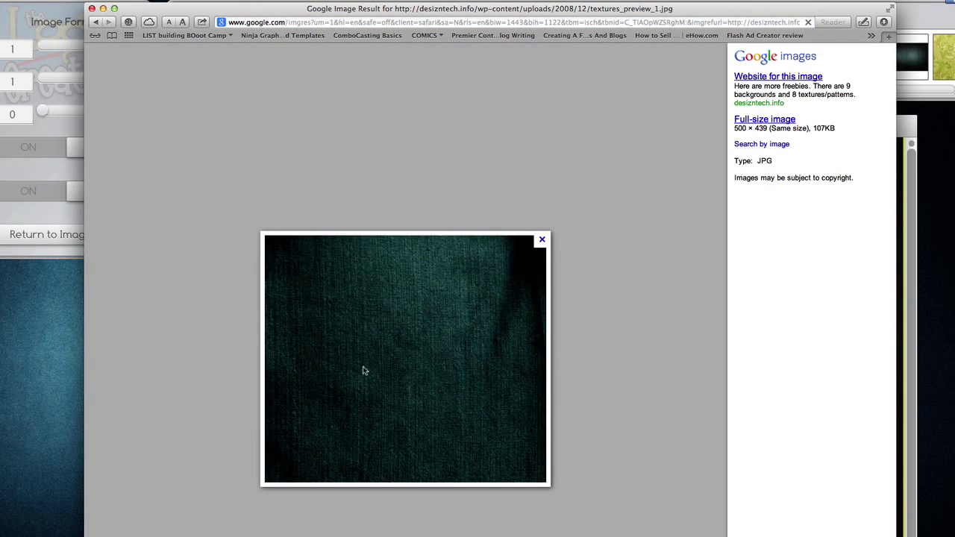
{"action": "left_click", "coordinate": [96, 23]}
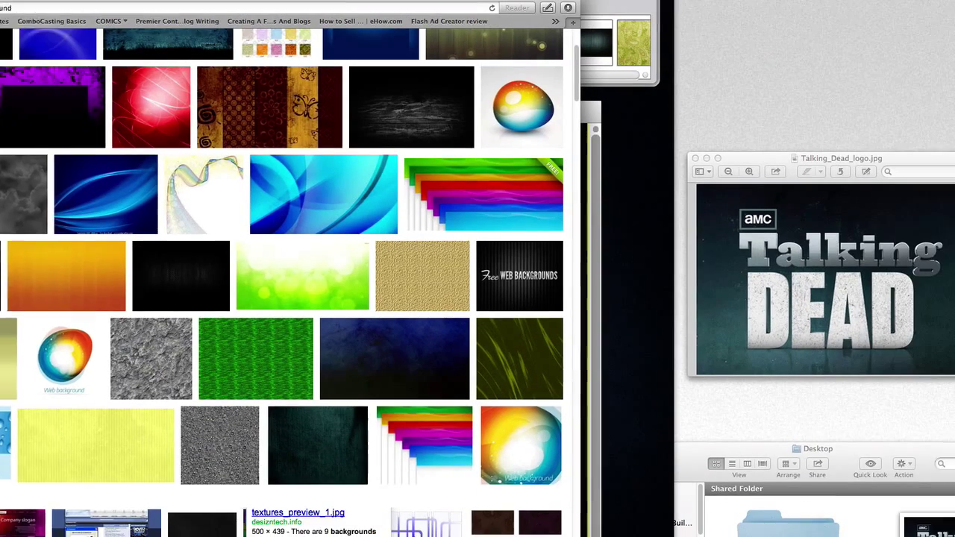
{"action": "scroll", "coordinate": [441, 429], "scroll_direction": "down", "scroll_amount": 4}
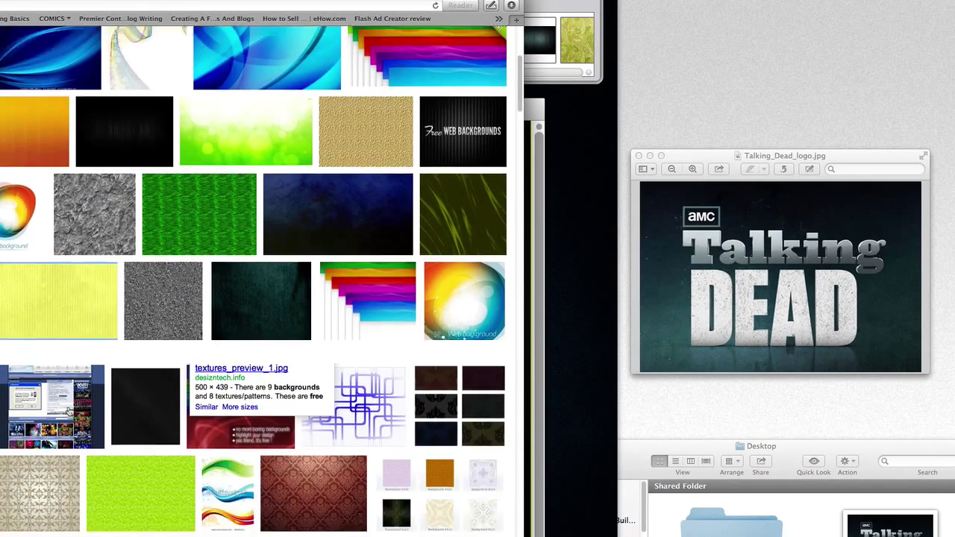
{"action": "scroll", "coordinate": [68, 411], "scroll_direction": "down", "scroll_amount": 6}
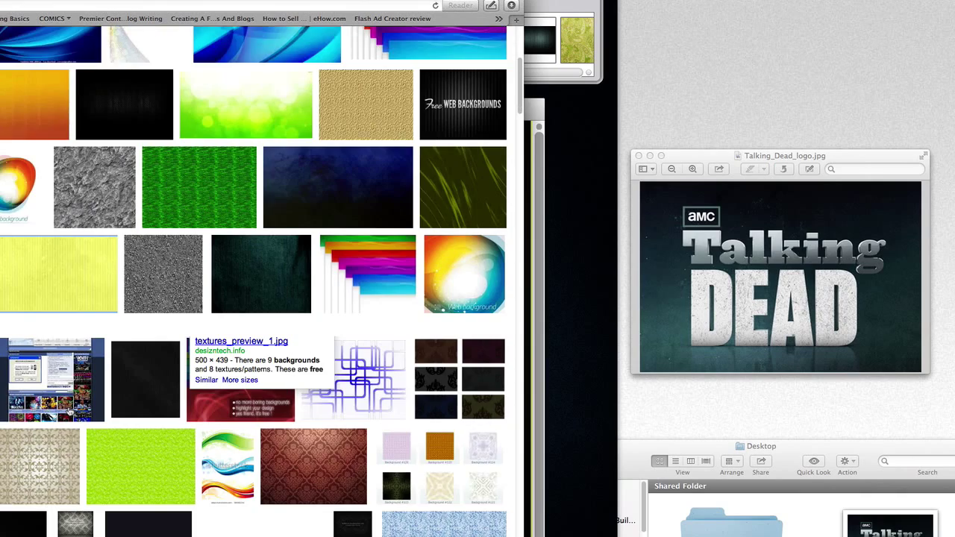
{"action": "scroll", "coordinate": [68, 411], "scroll_direction": "down", "scroll_amount": 5}
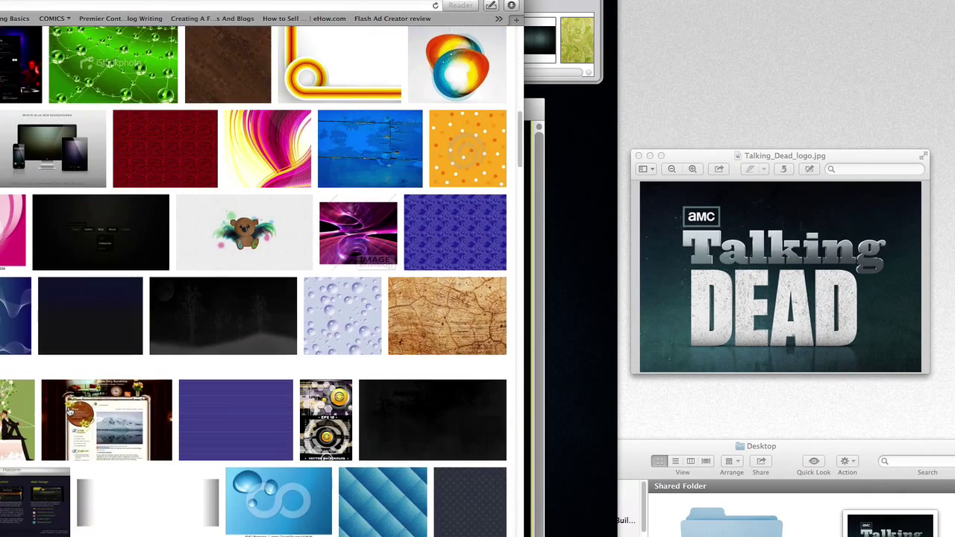
{"action": "scroll", "coordinate": [68, 411], "scroll_direction": "down", "scroll_amount": 6}
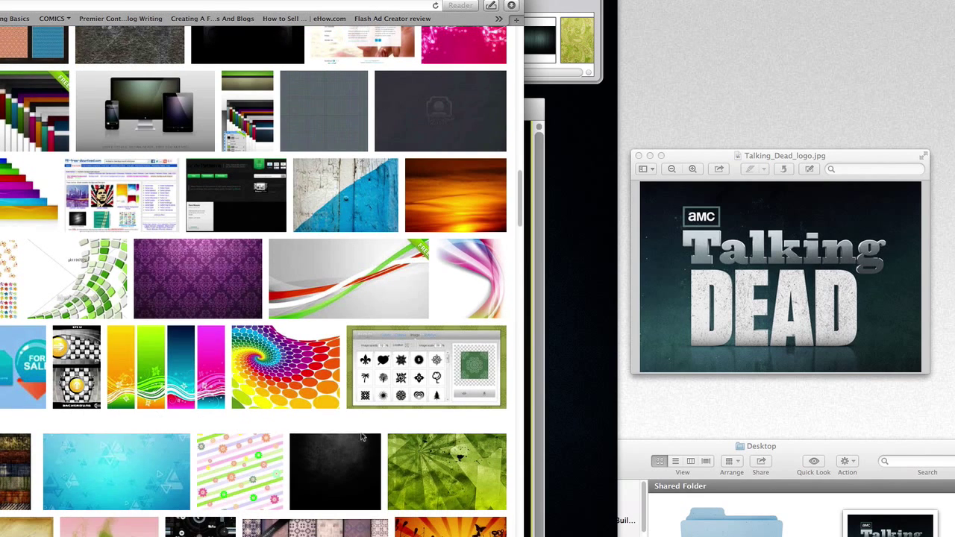
Step: Go from the black texture result to its source site and open the background image WebsiteBackgroundTexture1.jpg on its own
{"action": "mouse_move", "coordinate": [351, 475]}
{"action": "left_click", "coordinate": [590, 391]}
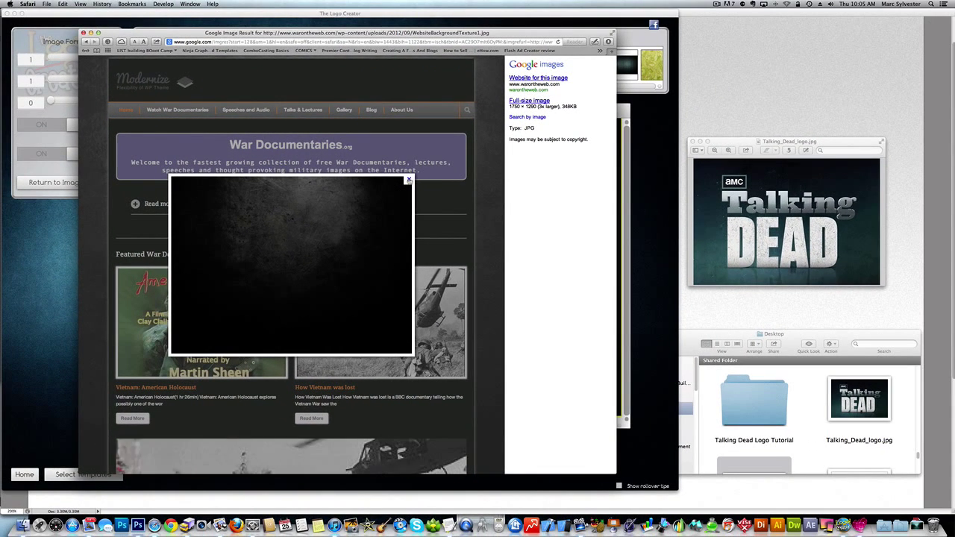
{"action": "key", "text": "super+l"}
{"action": "type", "text": "www.warontheweb.com"}
{"action": "key", "text": "Return"}
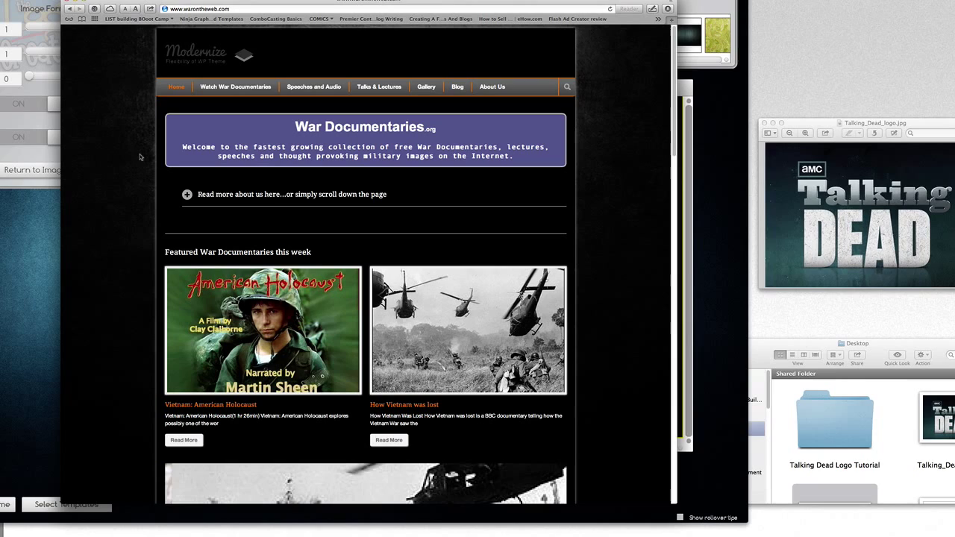
{"action": "right_click", "coordinate": [148, 170]}
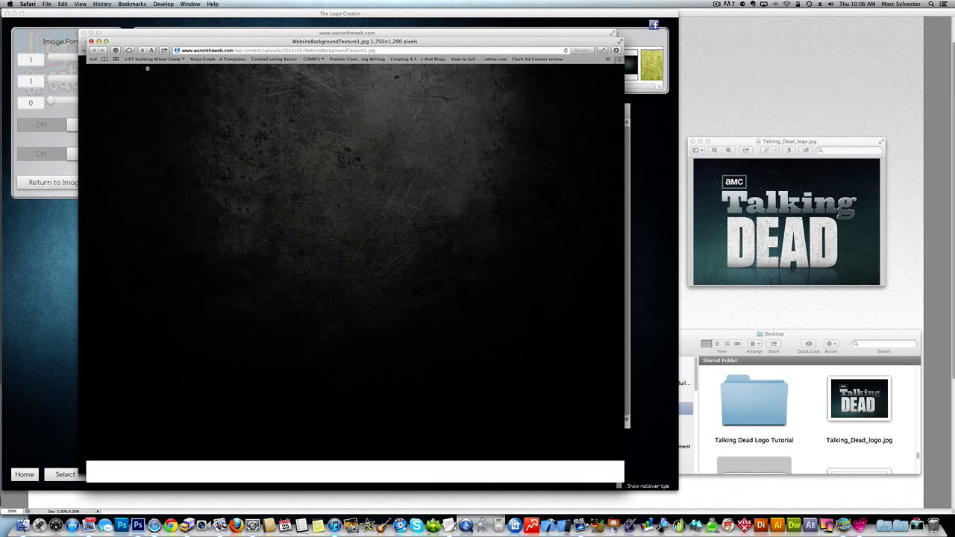
Step: Import WebsiteBackgroundTexture1.jpg from the Talking Dead Logo Tutorial folder and stretch it to fill the canvas
{"action": "left_click", "coordinate": [57, 261]}
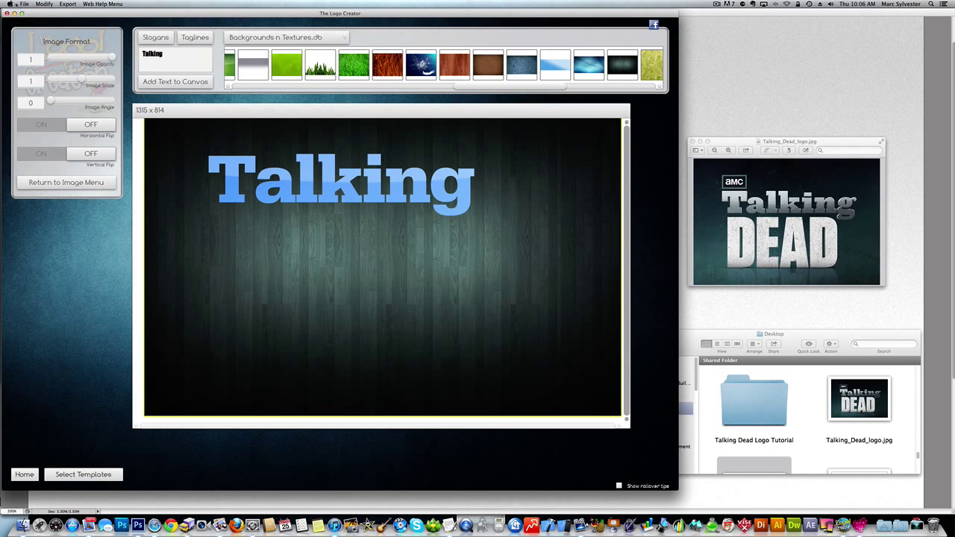
{"action": "left_click", "coordinate": [26, 5]}
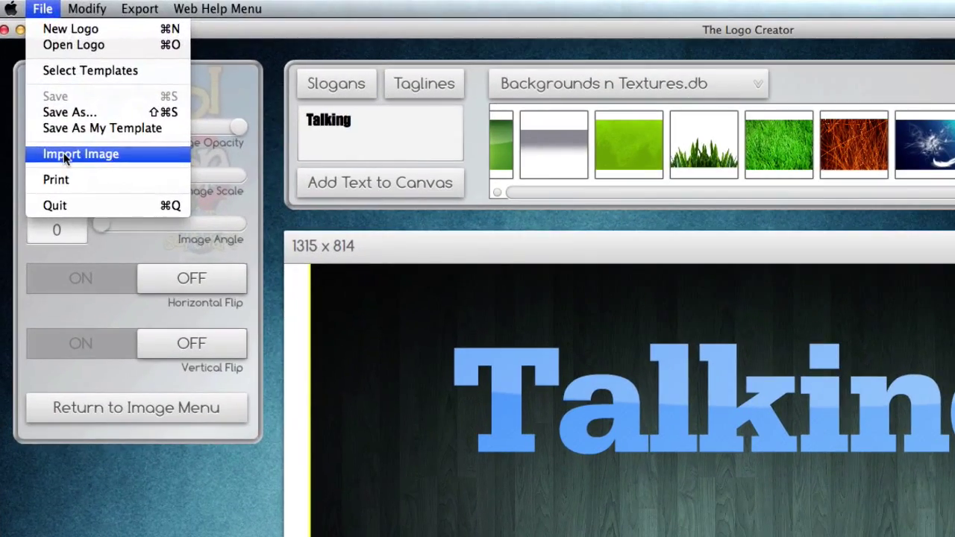
{"action": "left_click", "coordinate": [41, 69]}
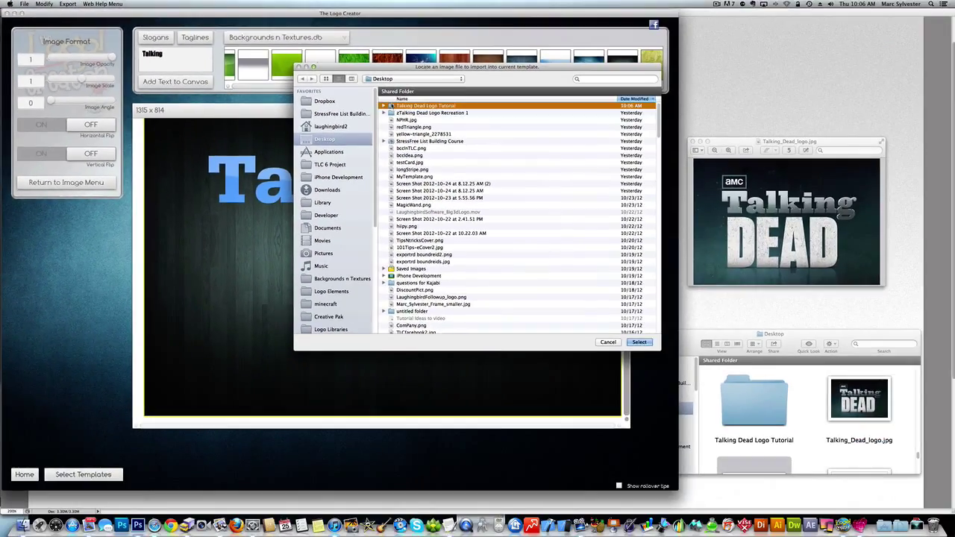
{"action": "double_click", "coordinate": [866, 236]}
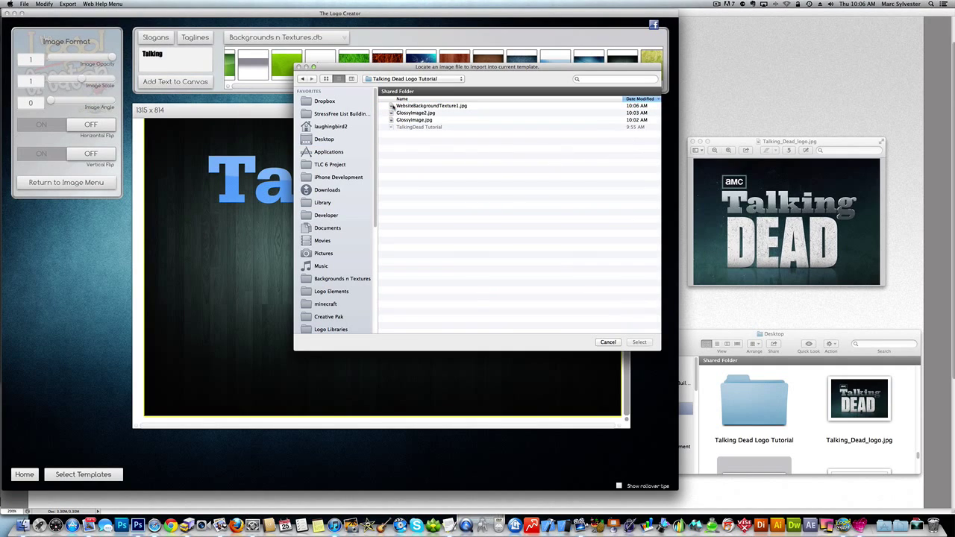
{"action": "double_click", "coordinate": [418, 106]}
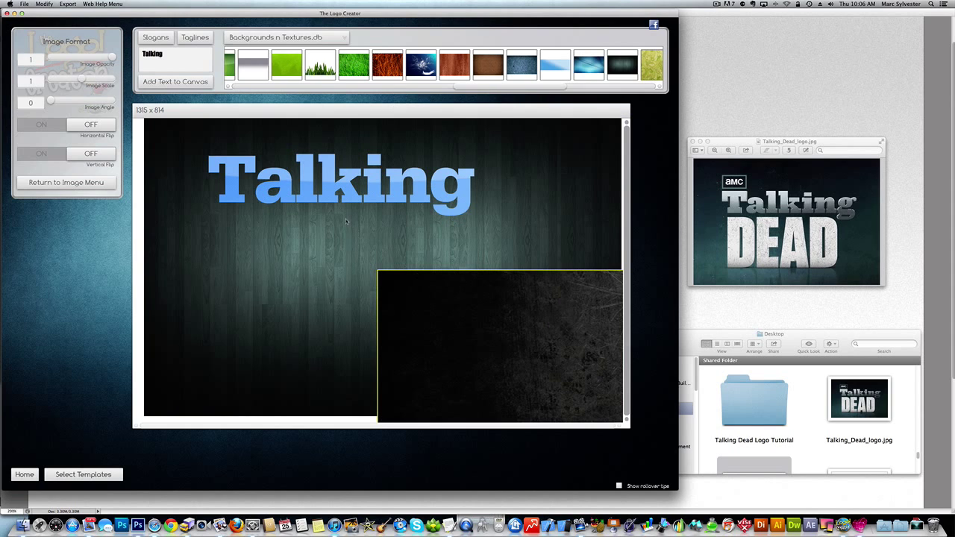
{"action": "left_click_drag", "start_coordinate": [441, 288], "coordinate": [422, 277]}
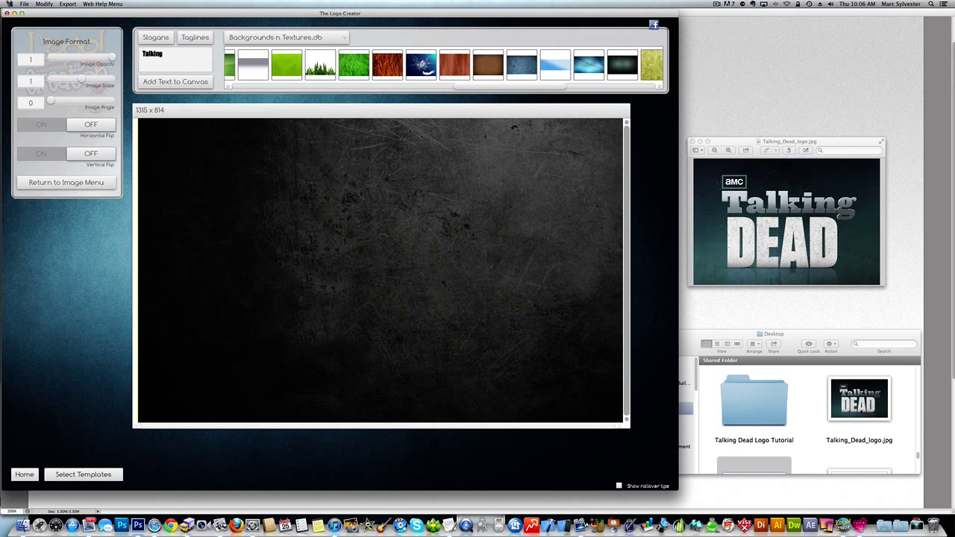
Step: Send the grunge texture to the back and delete the wood plank texture
{"action": "left_click", "coordinate": [24, 3]}
{"action": "mouse_move", "coordinate": [45, 4]}
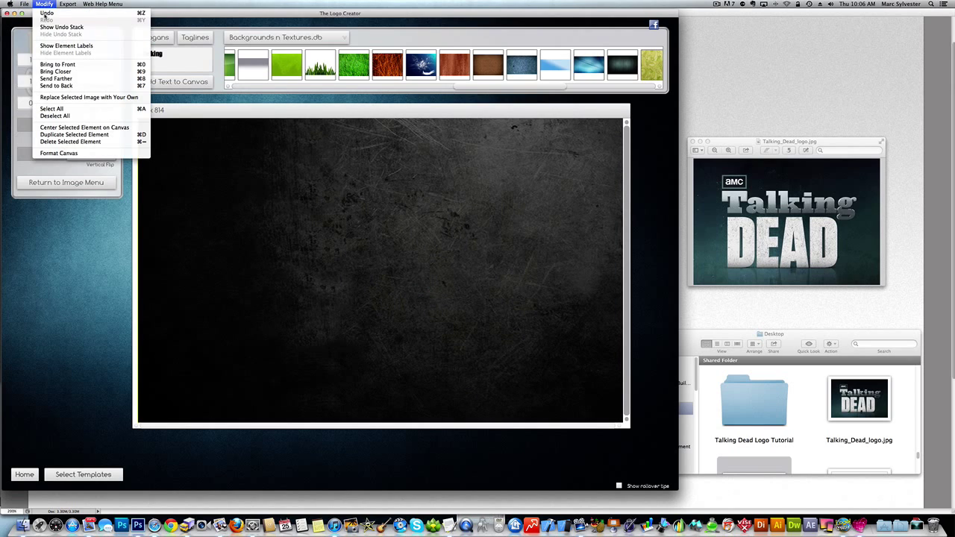
{"action": "left_click", "coordinate": [59, 85]}
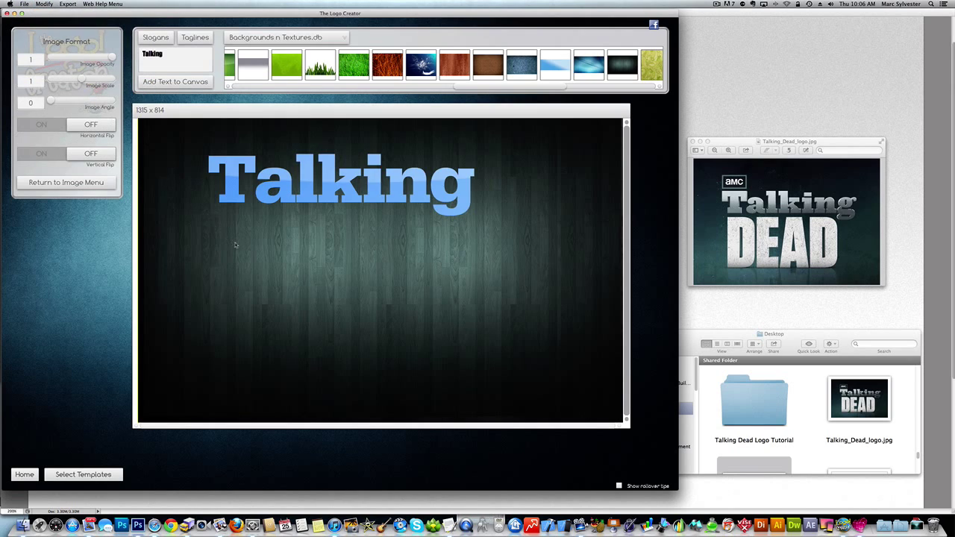
{"action": "key", "text": "Delete"}
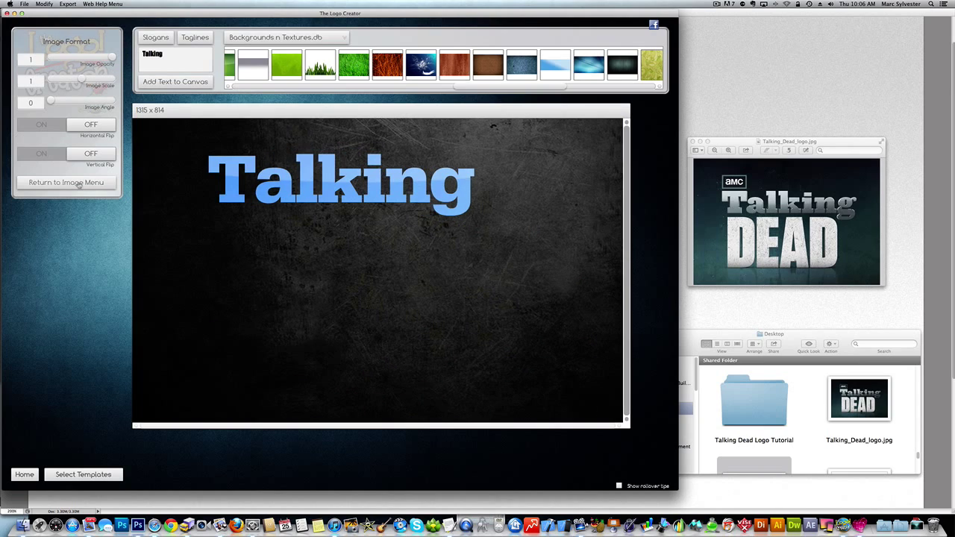
{"action": "left_click", "coordinate": [67, 182]}
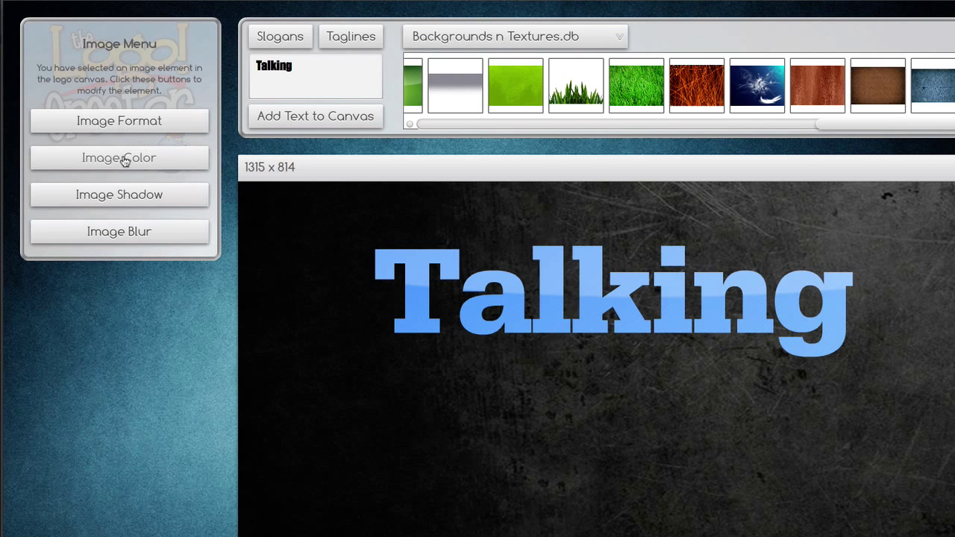
Step: Colorize the grunge background dark green (271e) and lower its image opacity to about 0.42
{"action": "left_click", "coordinate": [121, 158]}
{"action": "left_click", "coordinate": [118, 87]}
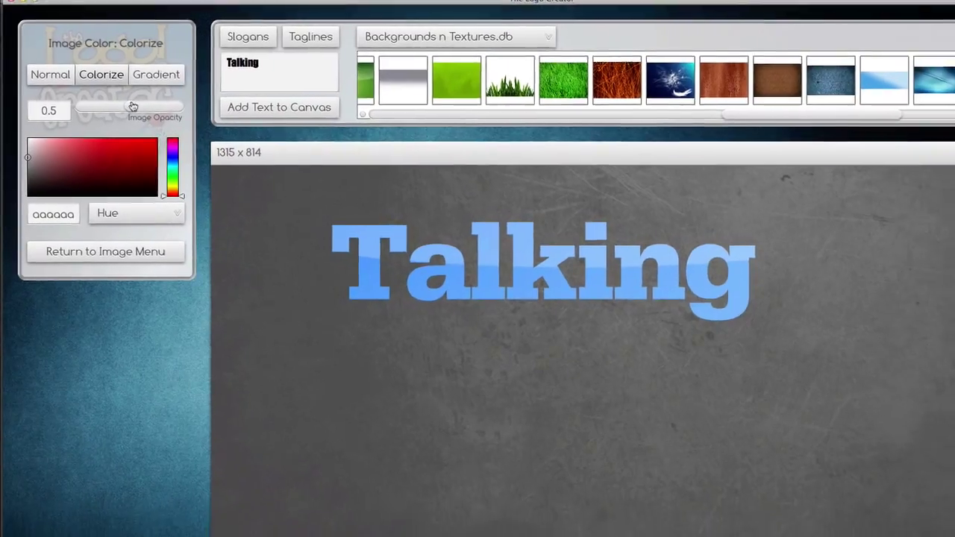
{"action": "left_click_drag", "start_coordinate": [133, 107], "coordinate": [96, 109]}
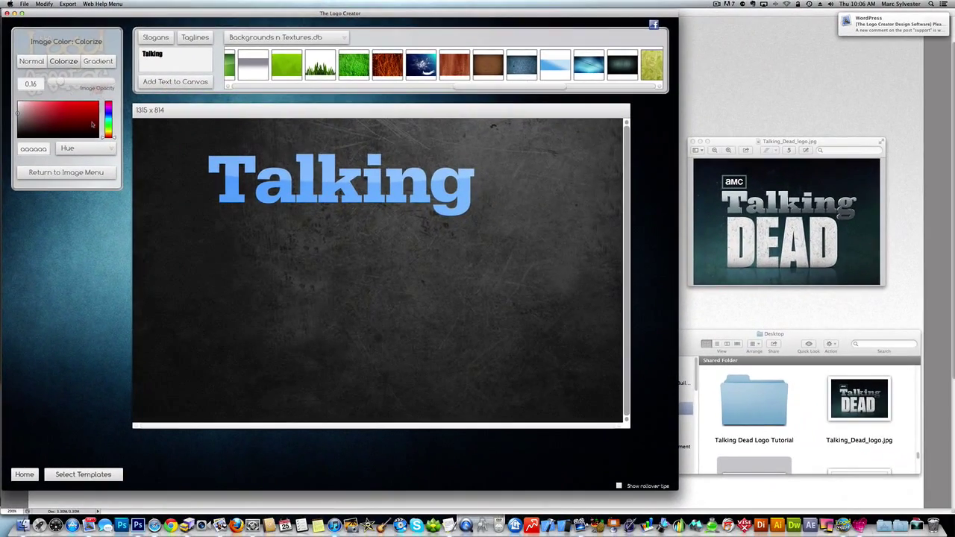
{"action": "left_click", "coordinate": [93, 125]}
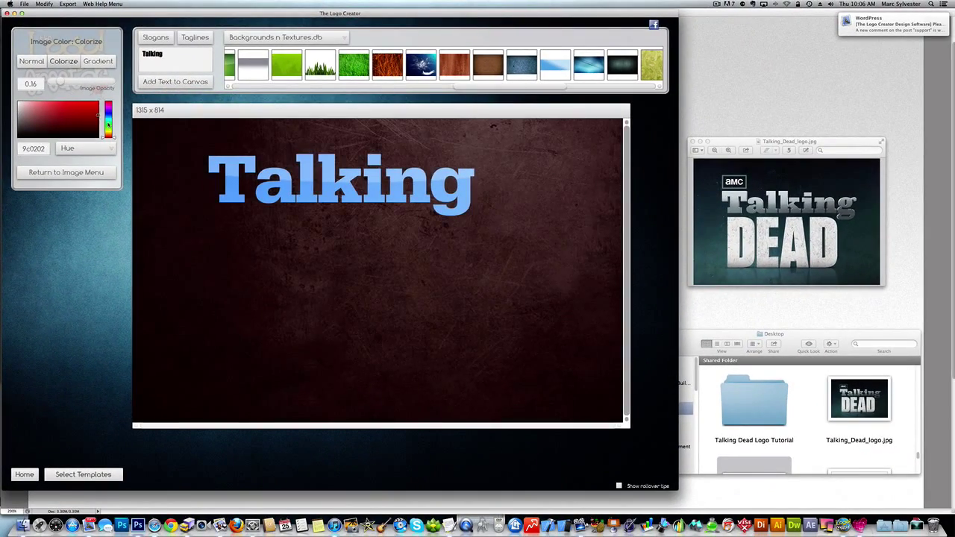
{"action": "left_click", "coordinate": [100, 114]}
{"action": "left_click_drag", "start_coordinate": [100, 113], "coordinate": [104, 120]}
{"action": "left_click_drag", "start_coordinate": [61, 82], "coordinate": [124, 84]}
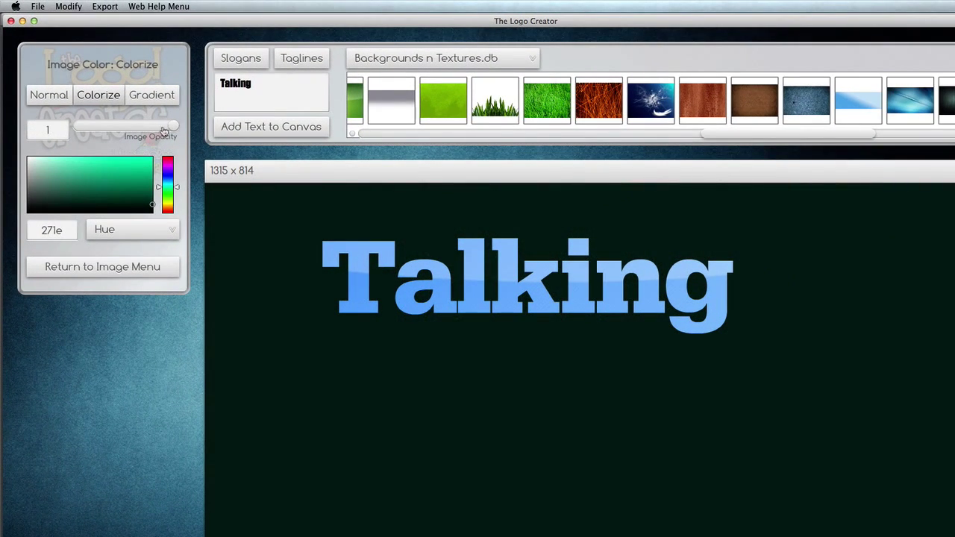
{"action": "left_click_drag", "start_coordinate": [167, 130], "coordinate": [116, 133]}
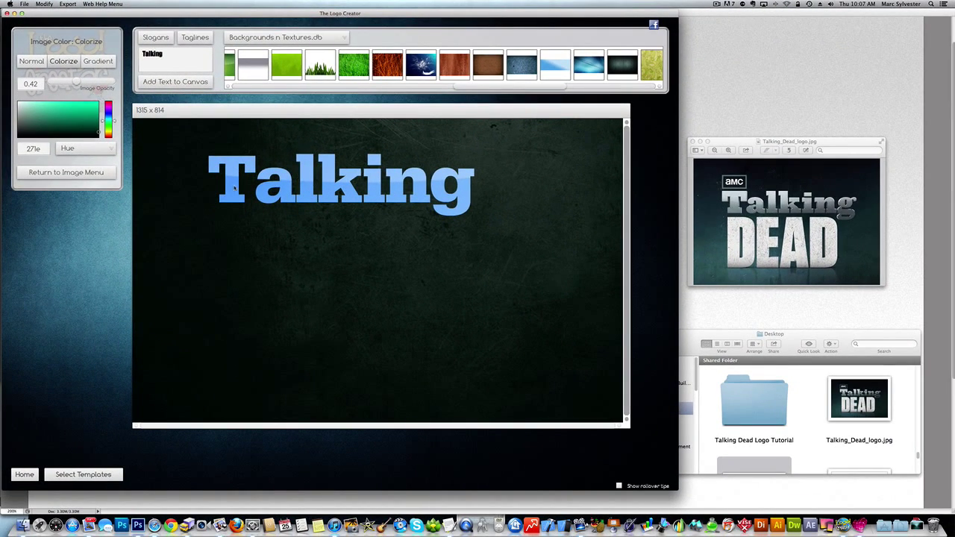
Step: Duplicate the Talking text and set the upper copy's colour to white
{"action": "left_click", "coordinate": [244, 194]}
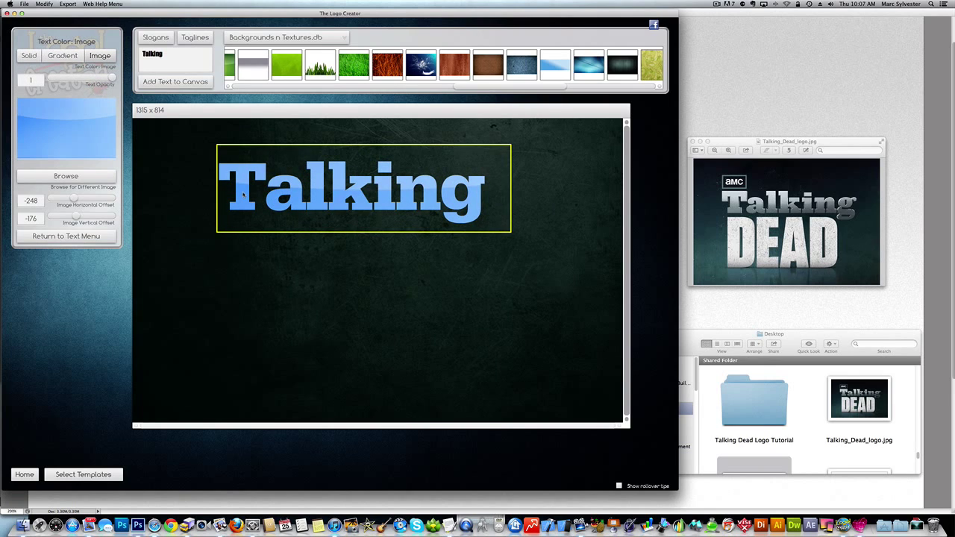
{"action": "left_click_drag", "start_coordinate": [243, 194], "coordinate": [341, 301]}
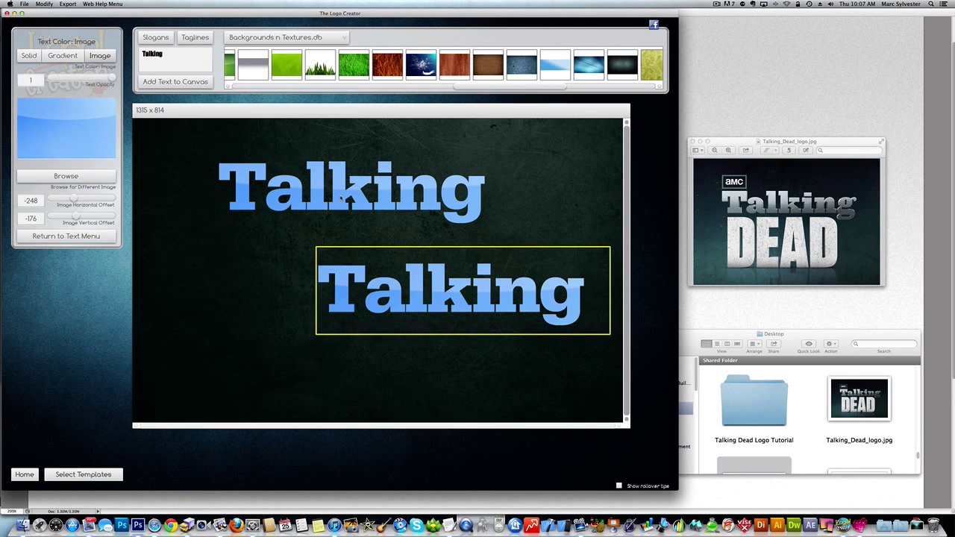
{"action": "left_click_drag", "start_coordinate": [341, 195], "coordinate": [332, 195]}
{"action": "left_click", "coordinate": [89, 235]}
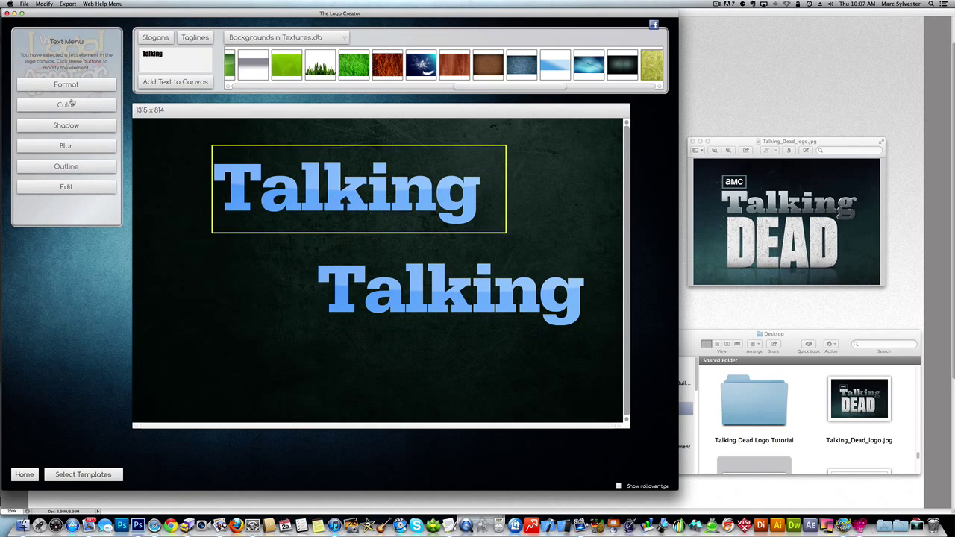
{"action": "left_click", "coordinate": [67, 105]}
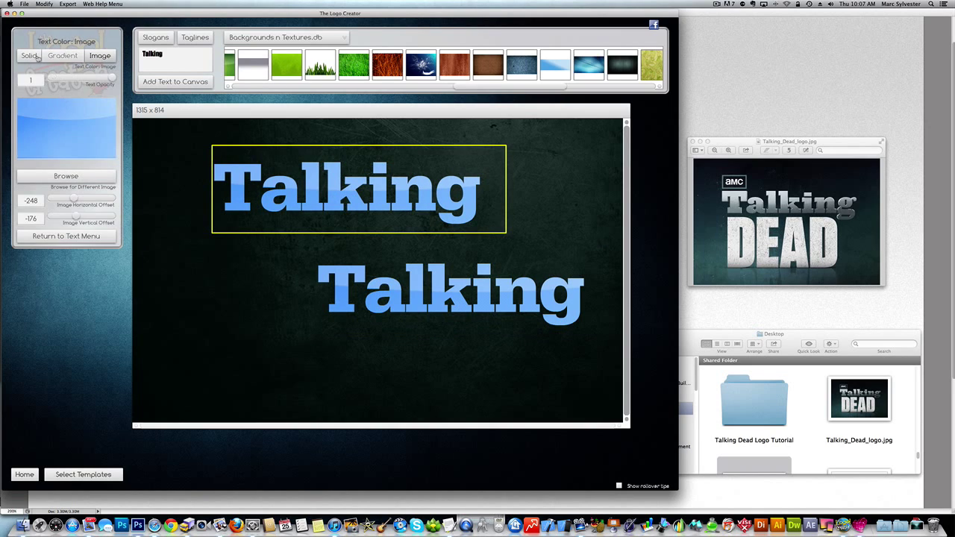
{"action": "left_click", "coordinate": [28, 56]}
{"action": "left_click_drag", "start_coordinate": [44, 120], "coordinate": [18, 93]}
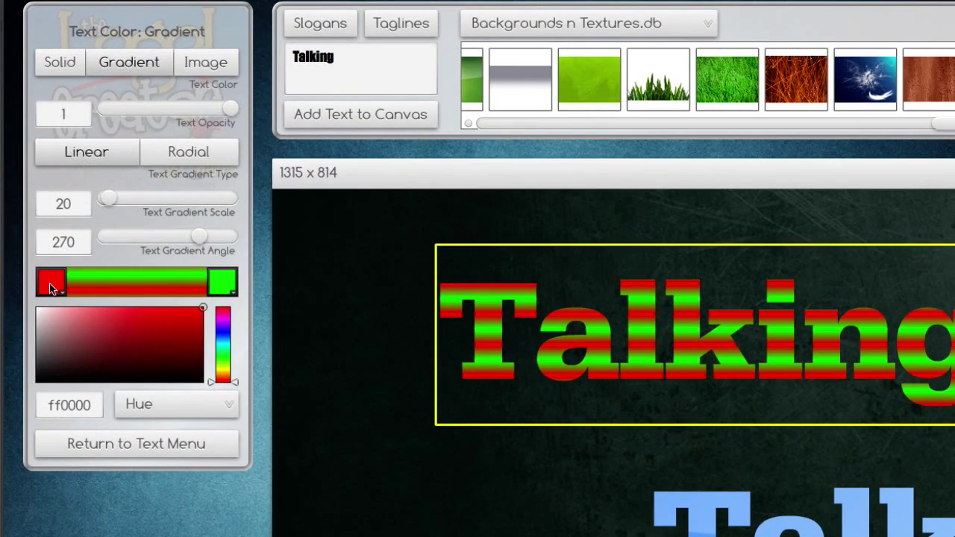
Step: Give the copy a grey-to-white gradient and place the blue Talking over it, slightly offset
{"action": "left_click", "coordinate": [50, 282]}
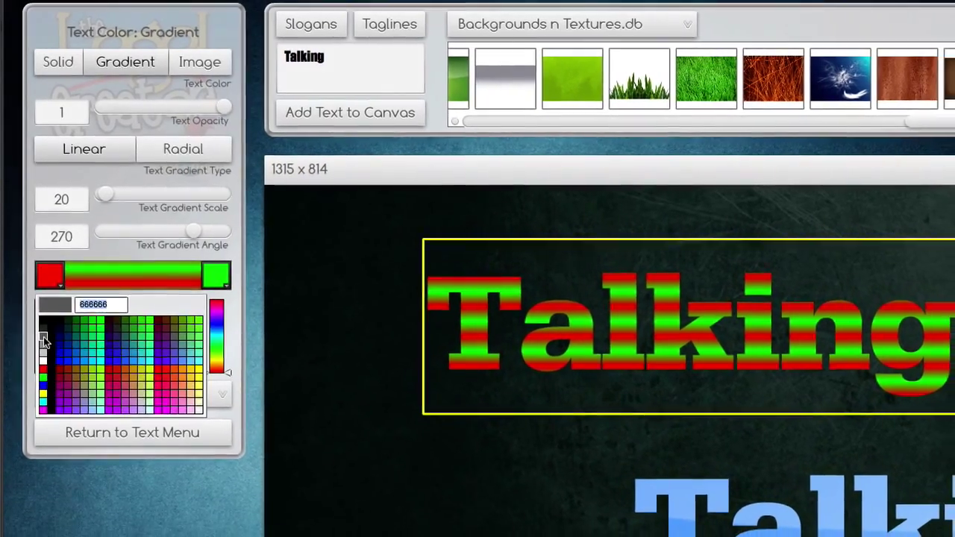
{"action": "left_click", "coordinate": [43, 335]}
{"action": "left_click", "coordinate": [225, 285]}
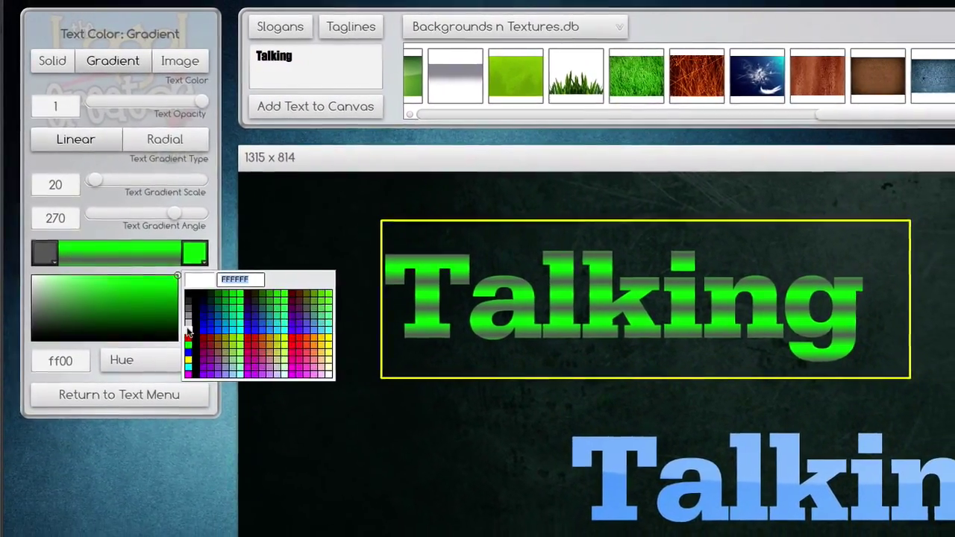
{"action": "left_click", "coordinate": [197, 344]}
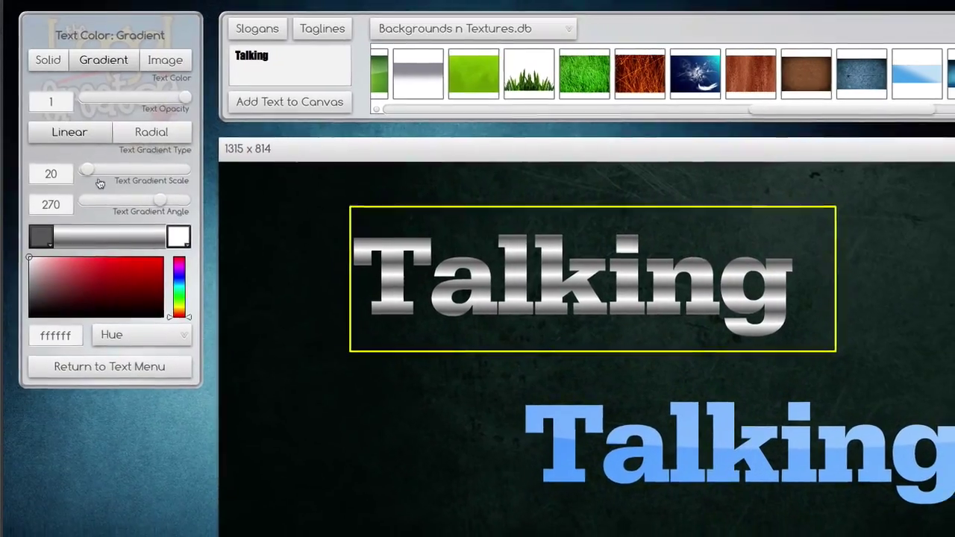
{"action": "mouse_move", "coordinate": [90, 174]}
{"action": "left_mouse_down"}
{"action": "mouse_move", "coordinate": [118, 177]}
{"action": "mouse_move", "coordinate": [108, 163]}
{"action": "mouse_move", "coordinate": [89, 178]}
{"action": "left_mouse_up"}
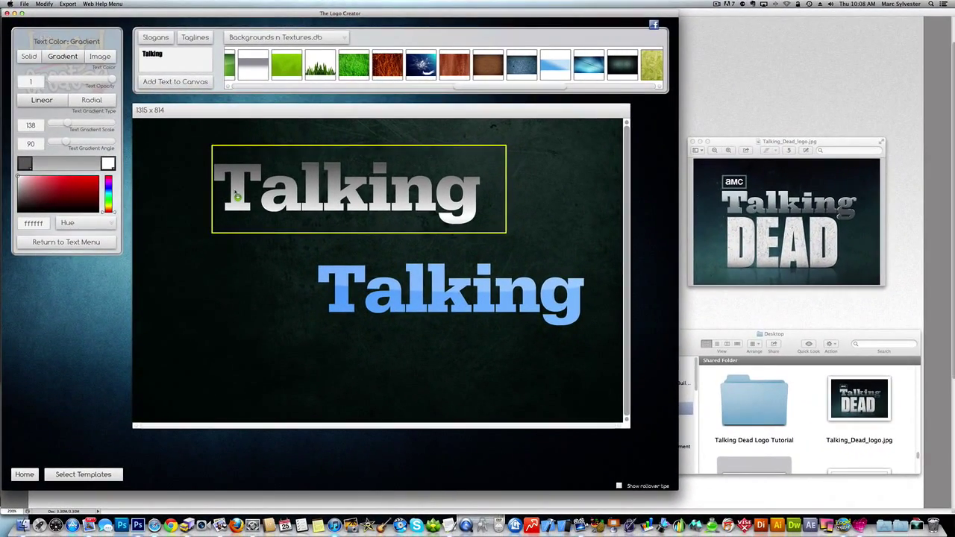
{"action": "left_click_drag", "start_coordinate": [344, 304], "coordinate": [239, 202]}
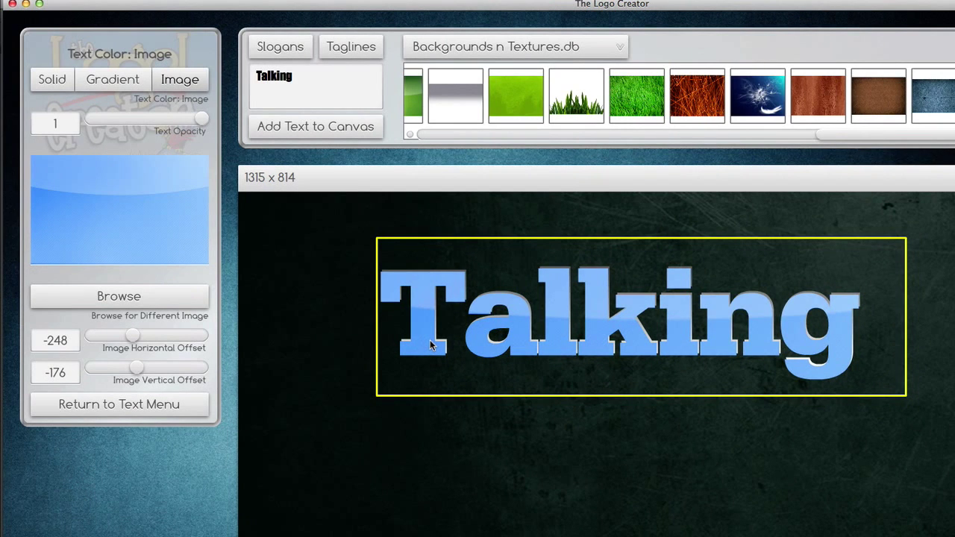
{"action": "key", "text": "Up"}
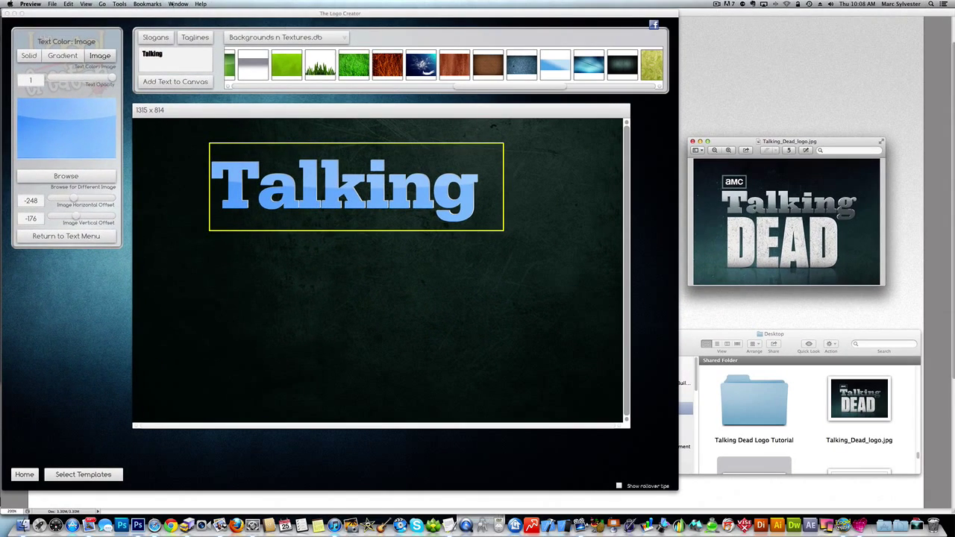
Step: Replace the slogan text with 'Dead' and add it to the canvas
{"action": "left_click", "coordinate": [169, 53]}
{"action": "key", "text": "super+a"}
{"action": "type", "text": "De"}
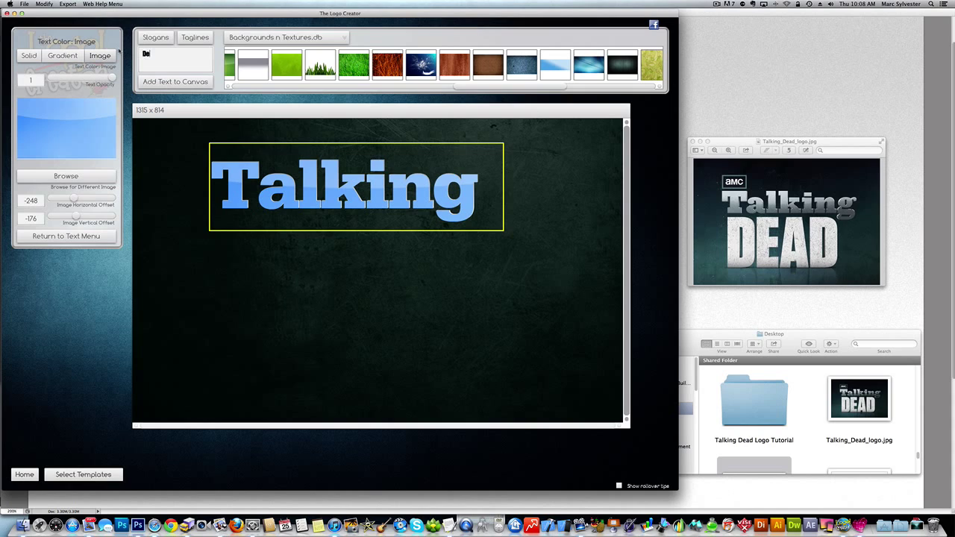
{"action": "left_click", "coordinate": [167, 82]}
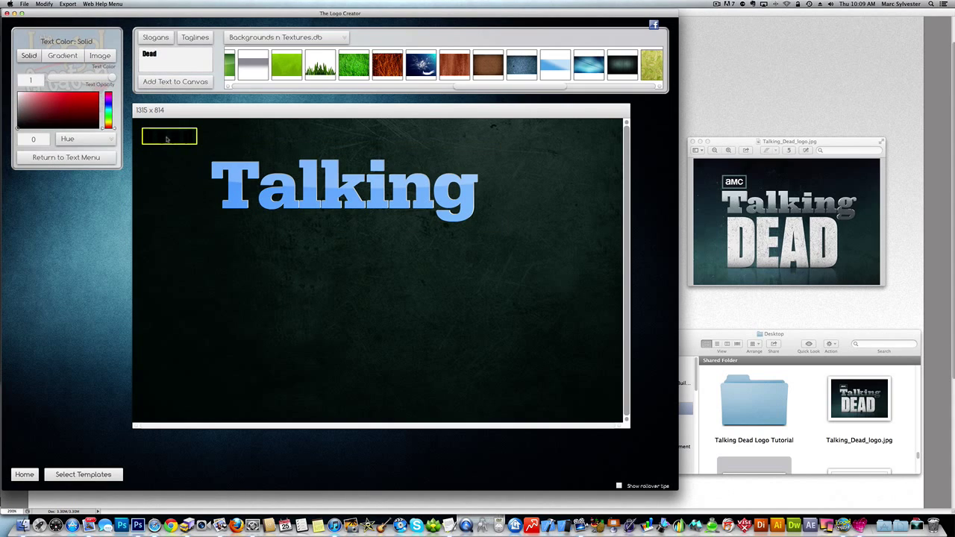
Step: Make Dead white, raise its text scale to 321 and place it beneath Talking
{"action": "left_click", "coordinate": [66, 156]}
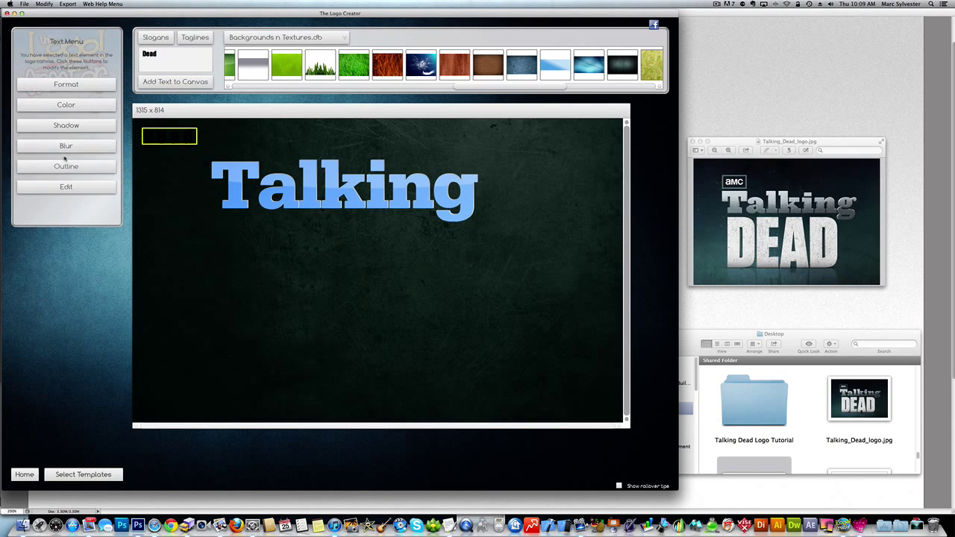
{"action": "left_click", "coordinate": [65, 104]}
{"action": "left_click_drag", "start_coordinate": [28, 108], "coordinate": [12, 79]}
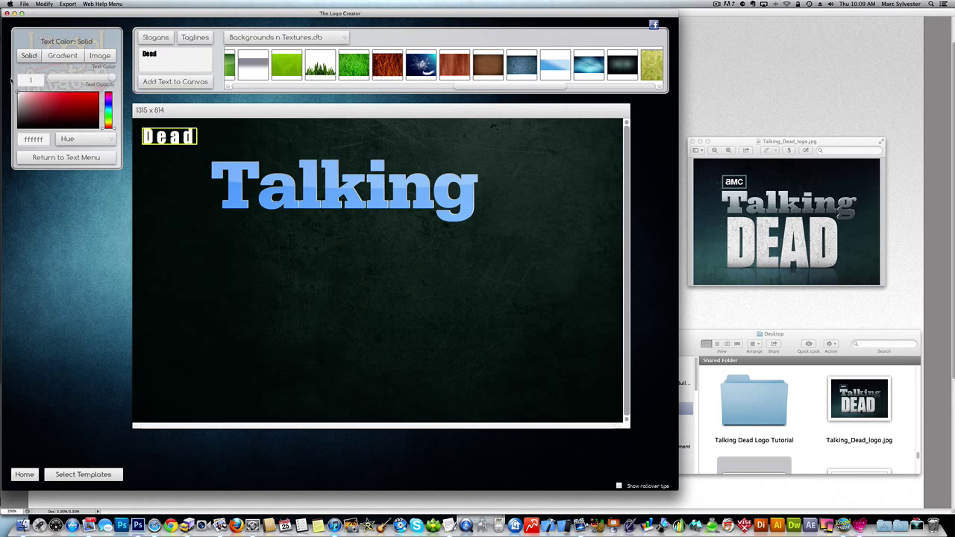
{"action": "left_click", "coordinate": [76, 158]}
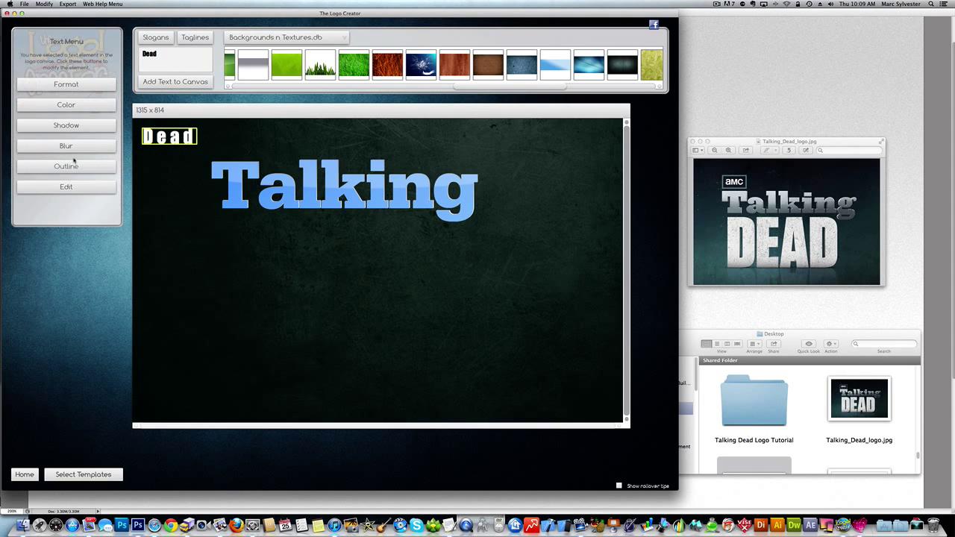
{"action": "left_click", "coordinate": [61, 86]}
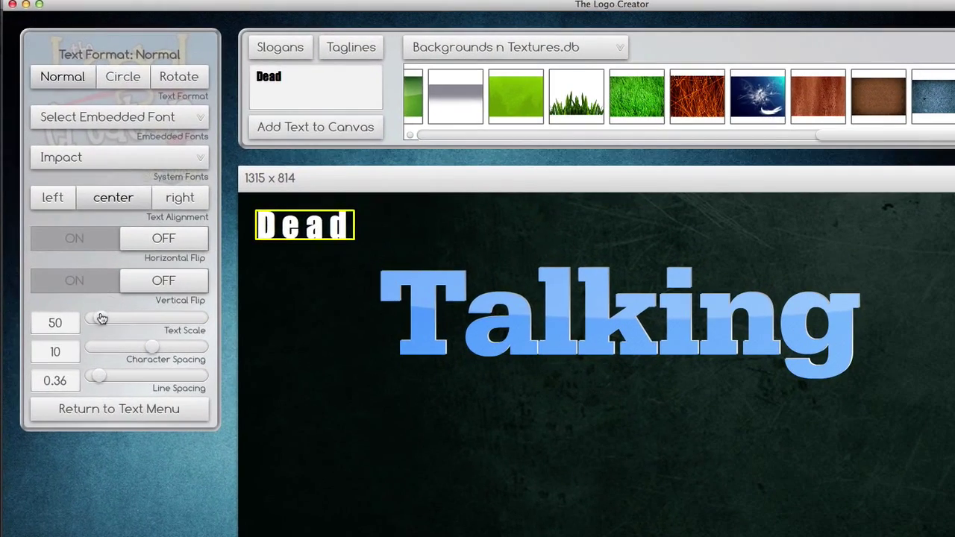
{"action": "left_click_drag", "start_coordinate": [53, 188], "coordinate": [71, 192]}
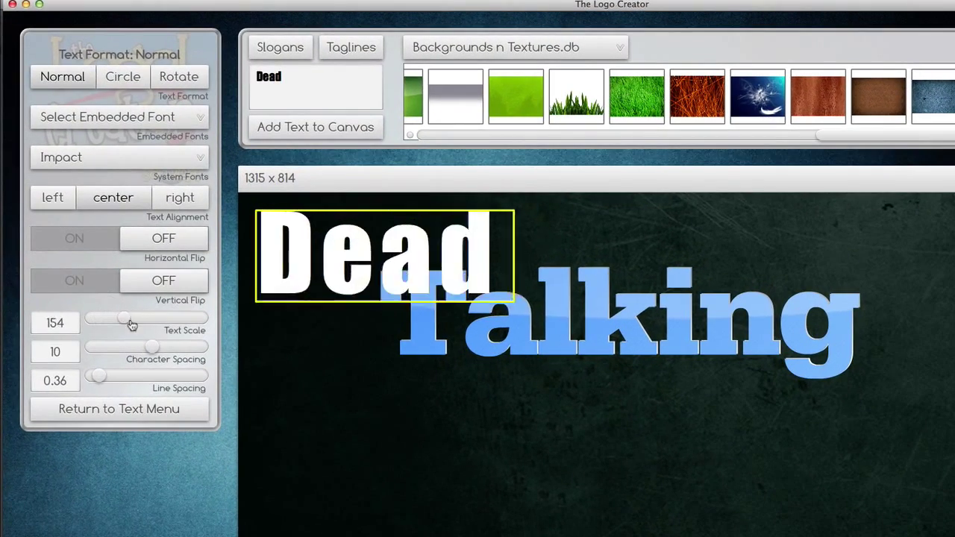
{"action": "left_click_drag", "start_coordinate": [131, 324], "coordinate": [162, 323]}
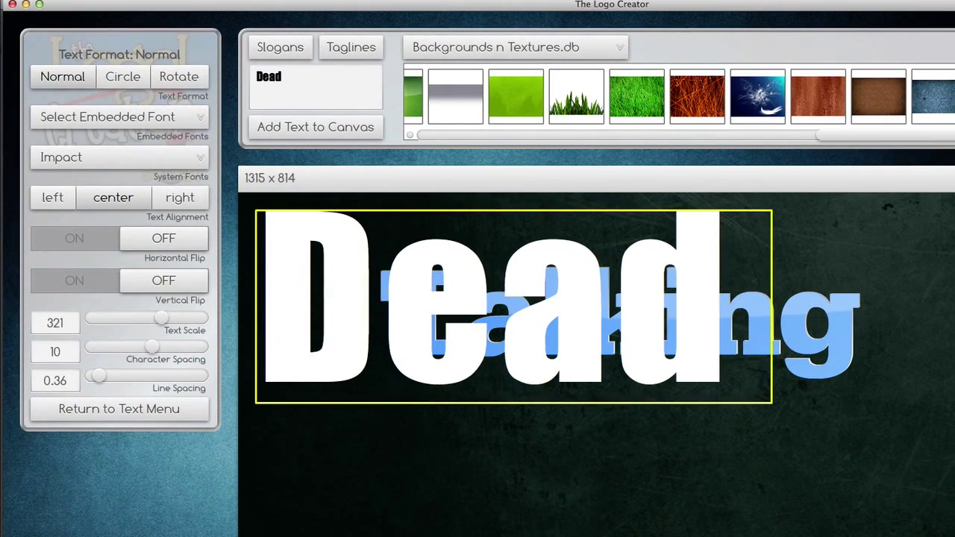
{"action": "left_click_drag", "start_coordinate": [310, 268], "coordinate": [428, 470]}
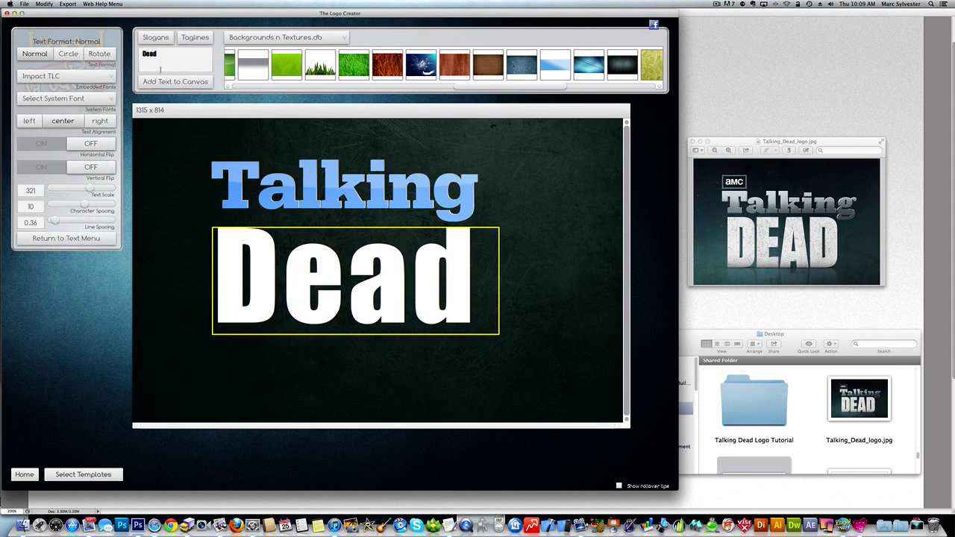
Step: Change the wording from 'Dead' to uppercase 'DEAD'
{"action": "left_click", "coordinate": [65, 240]}
{"action": "left_click", "coordinate": [65, 189]}
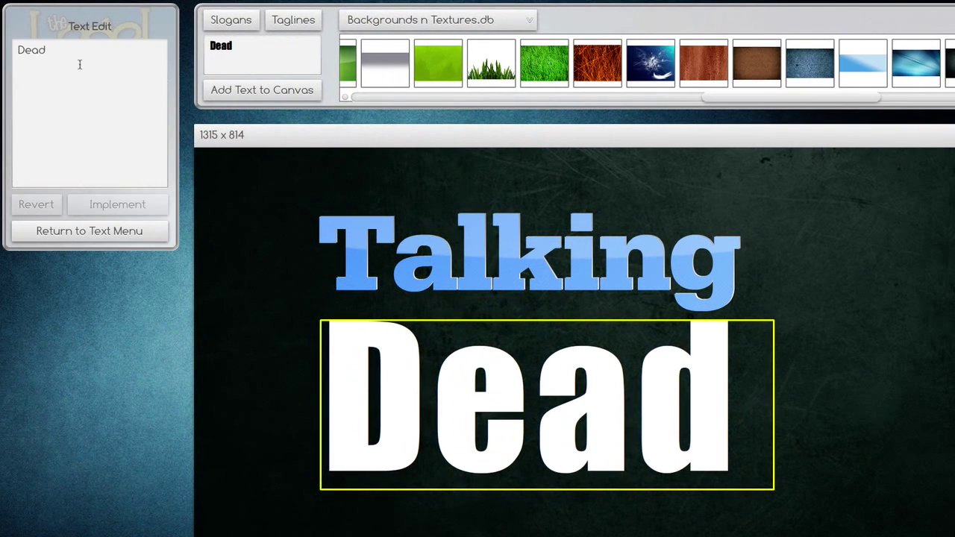
{"action": "key", "text": "ctrl+a"}
{"action": "type", "text": "DEA"}
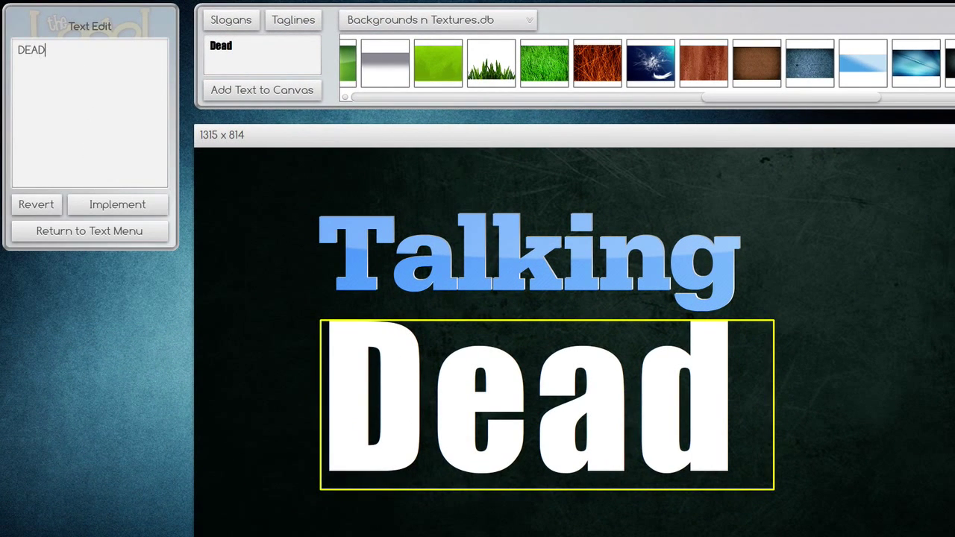
{"action": "left_click", "coordinate": [112, 204]}
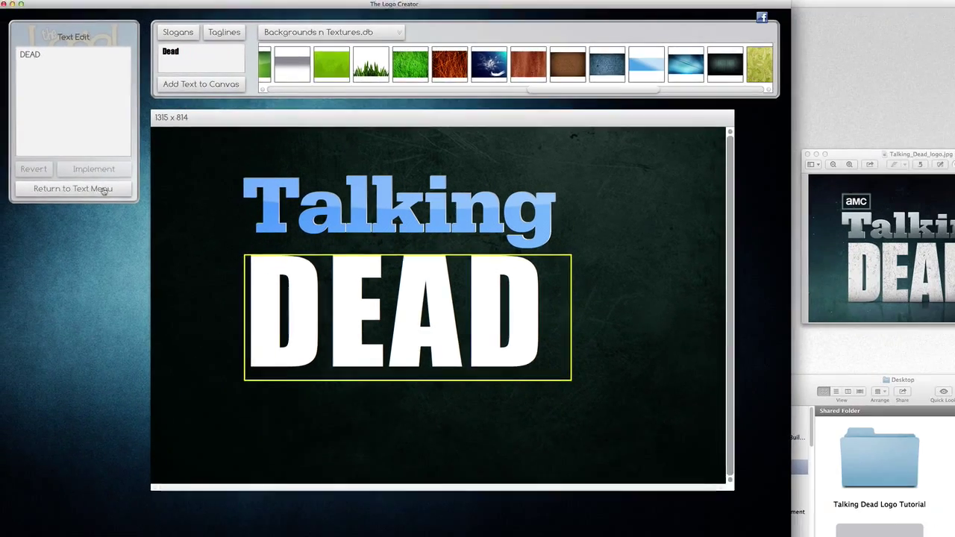
Step: Enlarge DEAD to text scale 372 with character spacing -8 and shift it left
{"action": "left_click", "coordinate": [137, 231]}
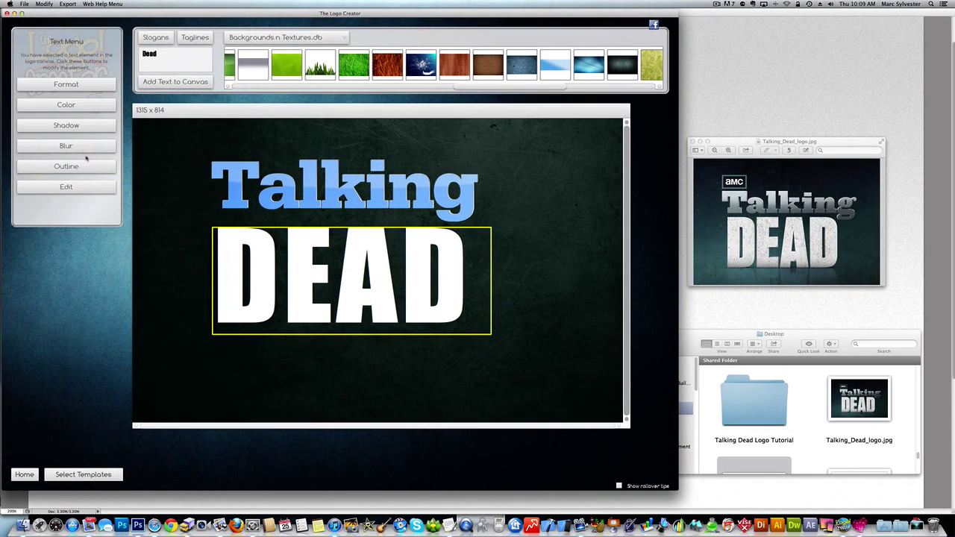
{"action": "left_click", "coordinate": [66, 84]}
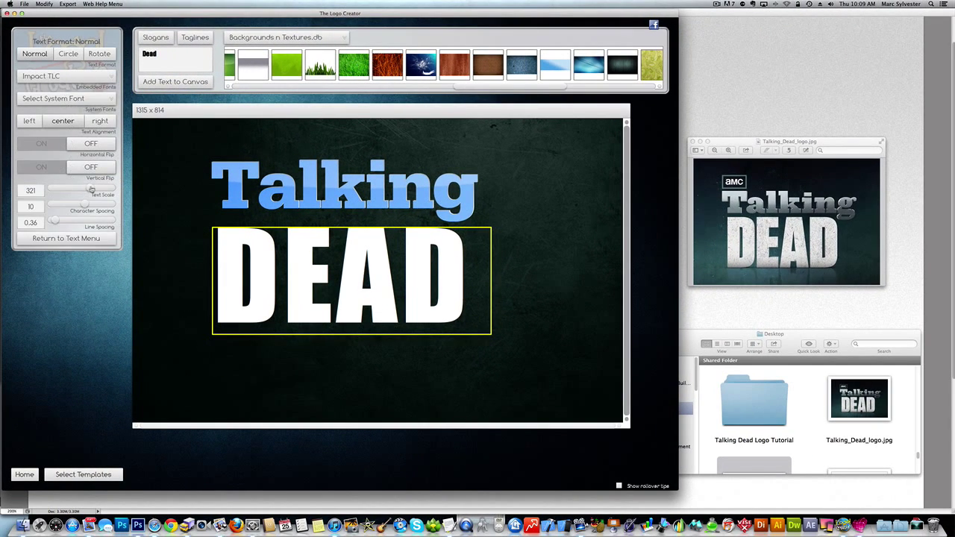
{"action": "left_click_drag", "start_coordinate": [90, 189], "coordinate": [79, 206]}
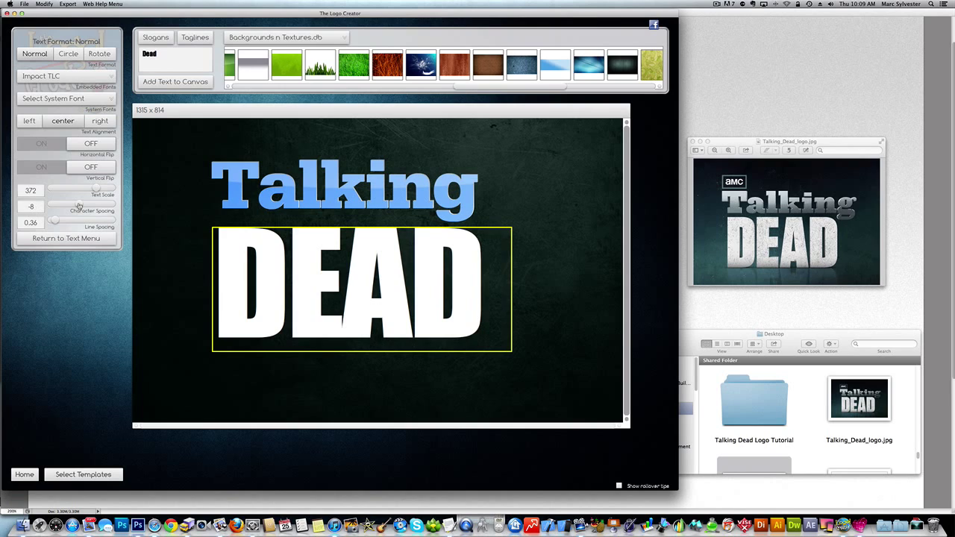
{"action": "left_click_drag", "start_coordinate": [216, 305], "coordinate": [207, 264]}
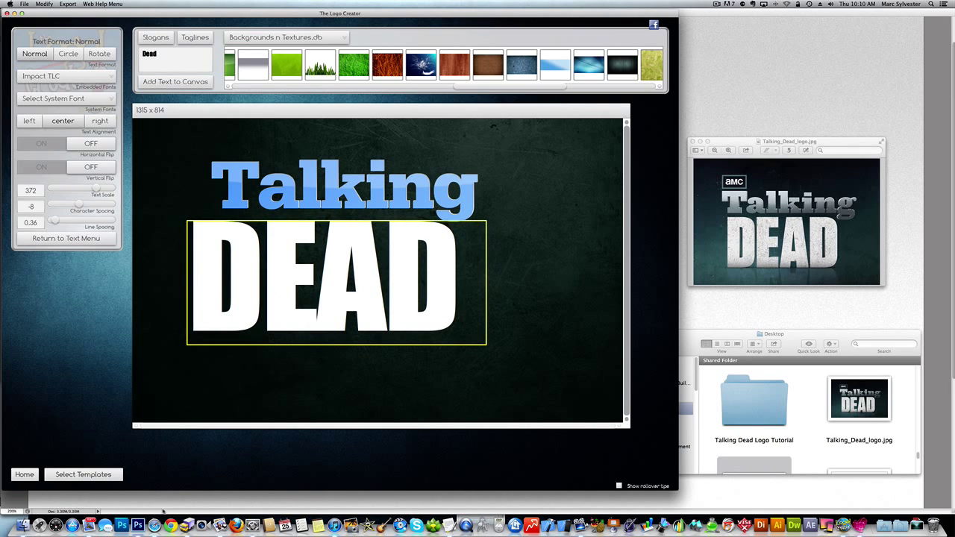
Step: Search Google Images for 'white grunge background' in Safari
{"action": "left_click", "coordinate": [145, 519]}
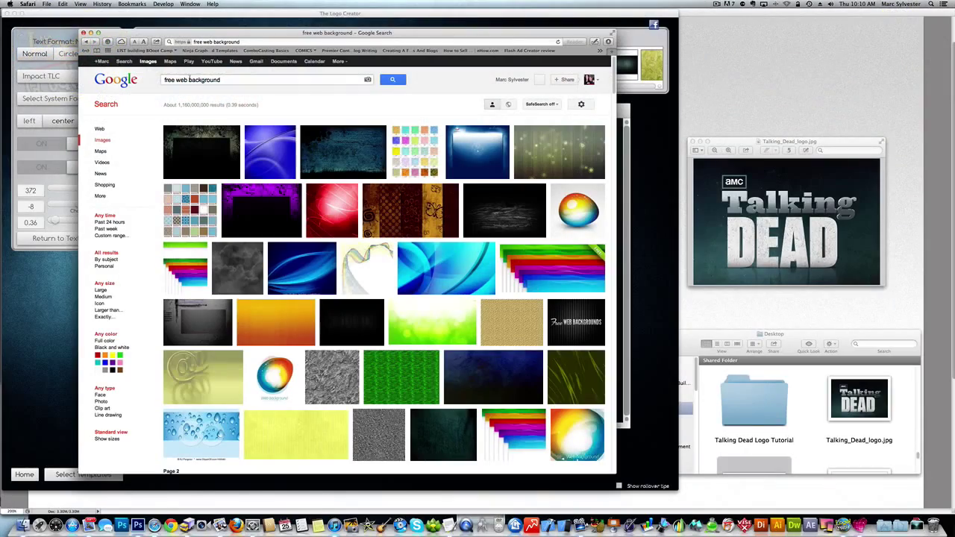
{"action": "triple_click", "coordinate": [191, 80]}
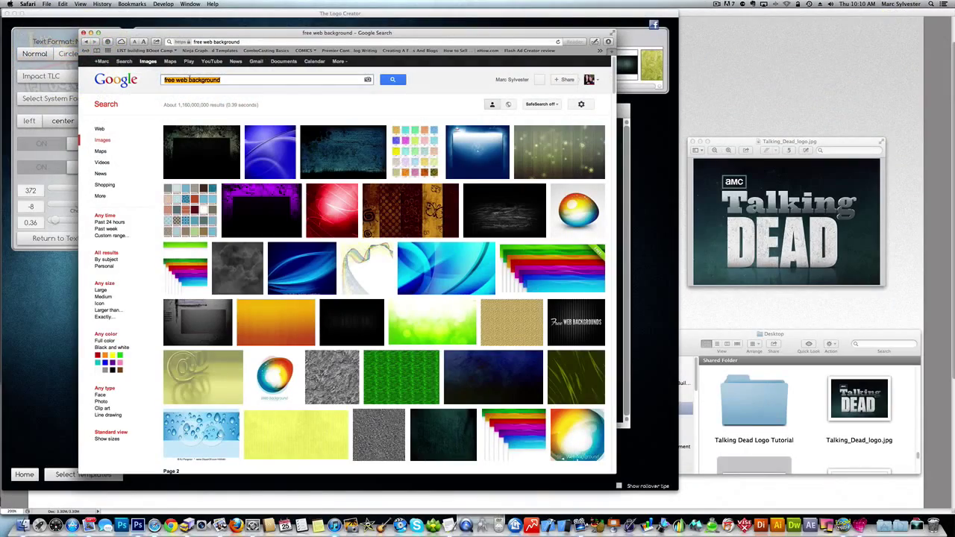
{"action": "type", "text": "white grunge"}
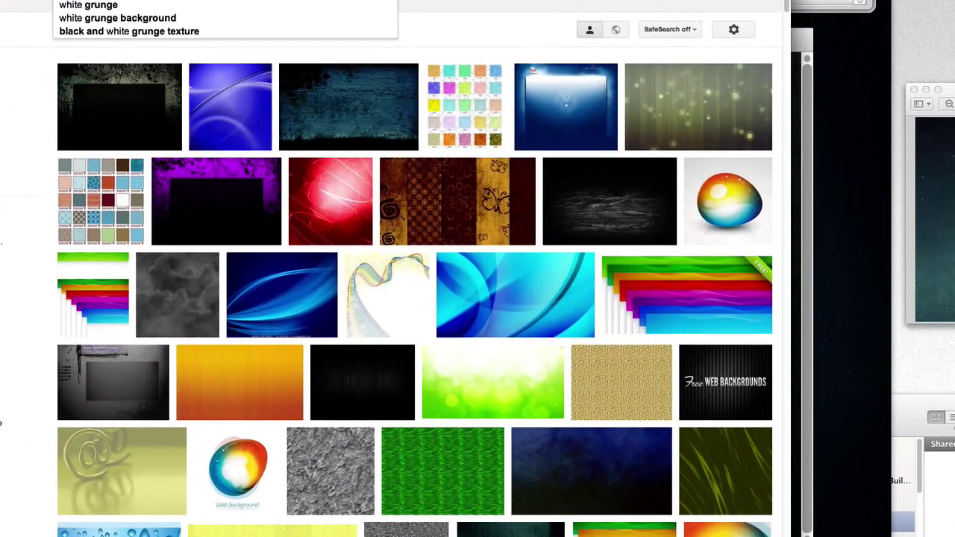
{"action": "key", "text": "Down"}
{"action": "key", "text": "Down"}
{"action": "key", "text": "Return"}
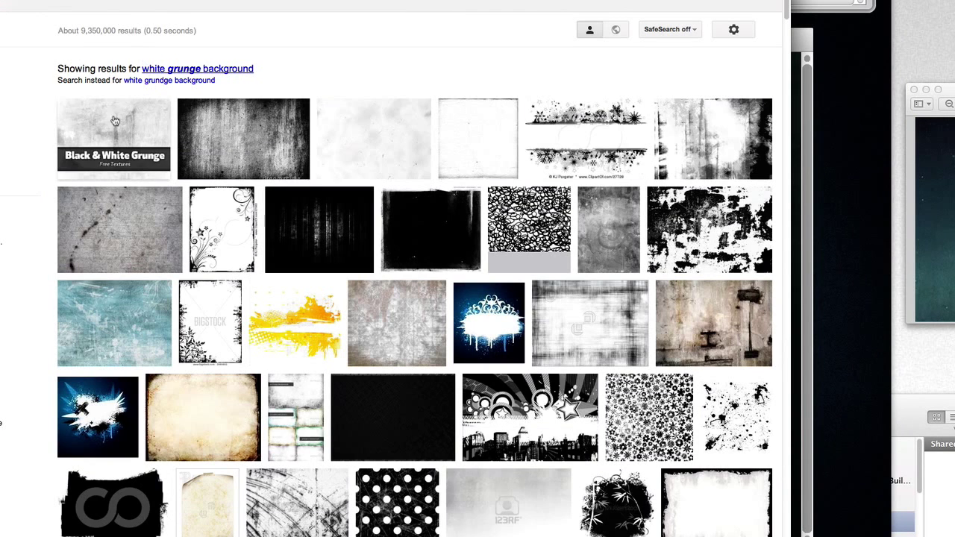
Step: Browse the grunge results, view the colourbox image details, then open the grey grunge texture result
{"action": "mouse_move", "coordinate": [224, 154]}
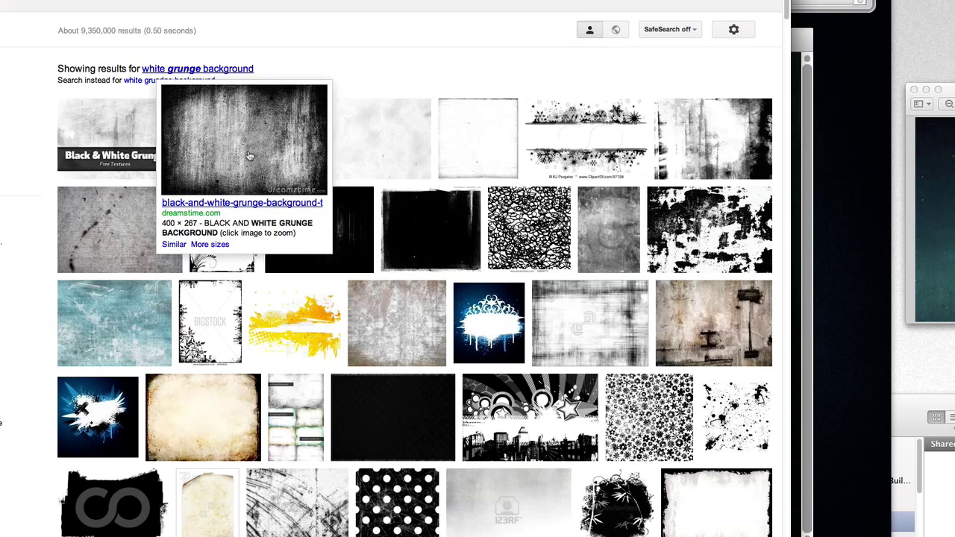
{"action": "mouse_move", "coordinate": [505, 154]}
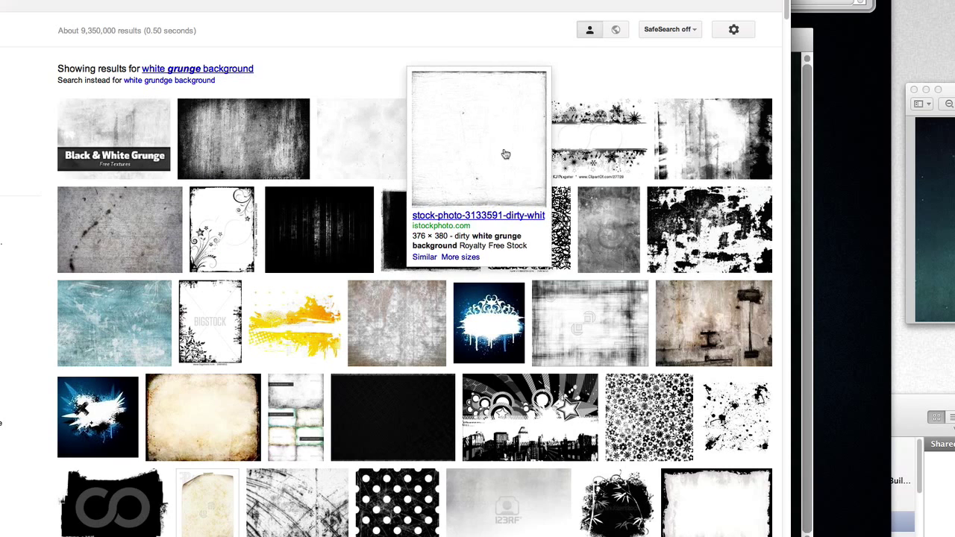
{"action": "mouse_move", "coordinate": [378, 152]}
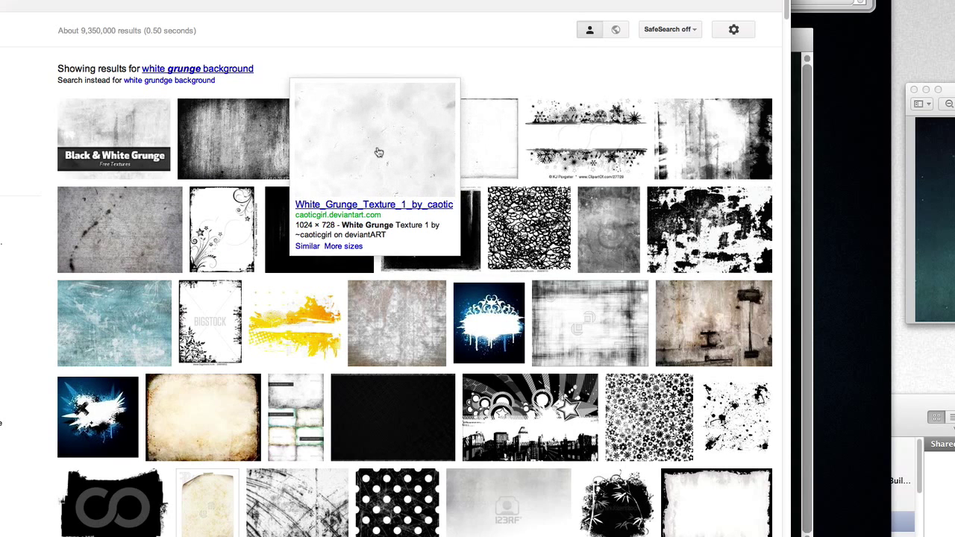
{"action": "mouse_move", "coordinate": [573, 323]}
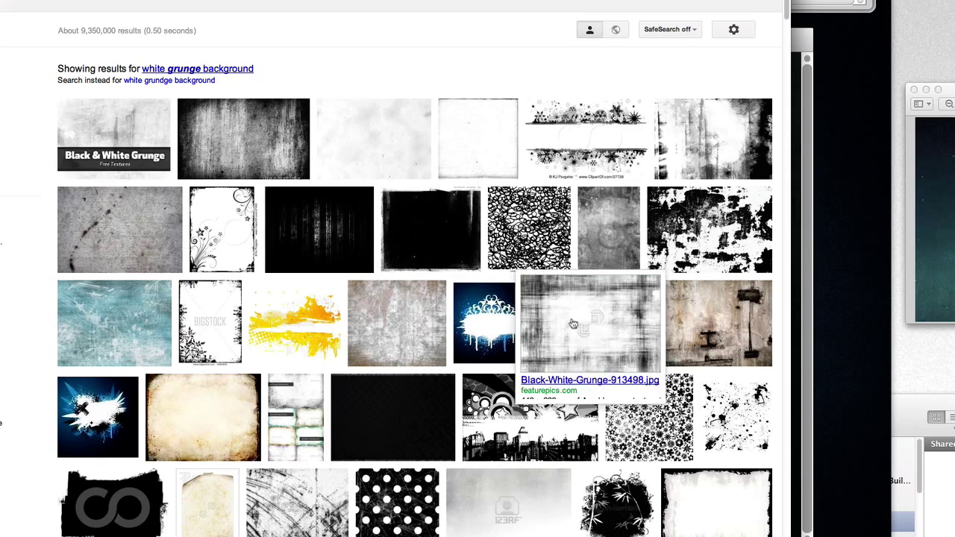
{"action": "scroll", "coordinate": [573, 323], "scroll_direction": "down", "scroll_amount": 5}
{"action": "scroll", "coordinate": [552, 403], "scroll_direction": "down", "scroll_amount": 3}
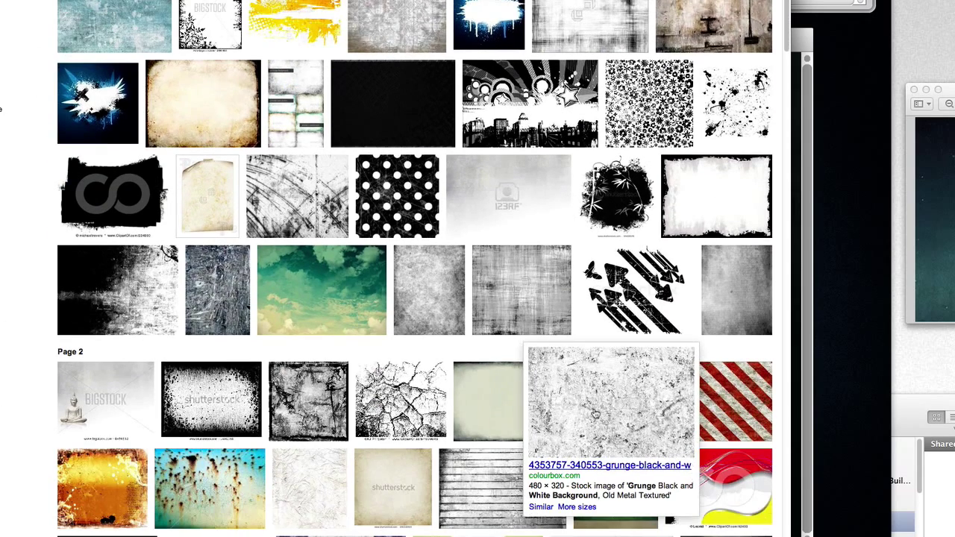
{"action": "left_click", "coordinate": [595, 414]}
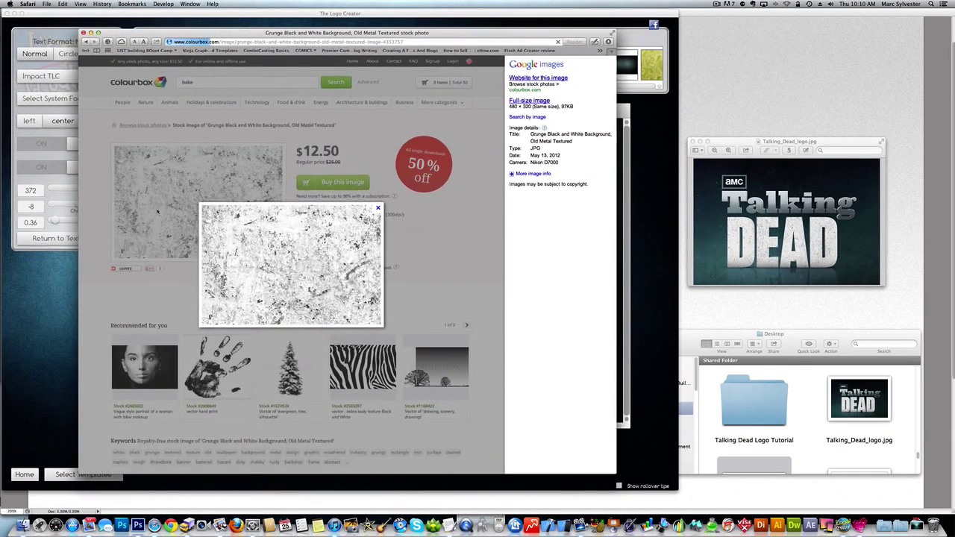
{"action": "left_click", "coordinate": [47, 219]}
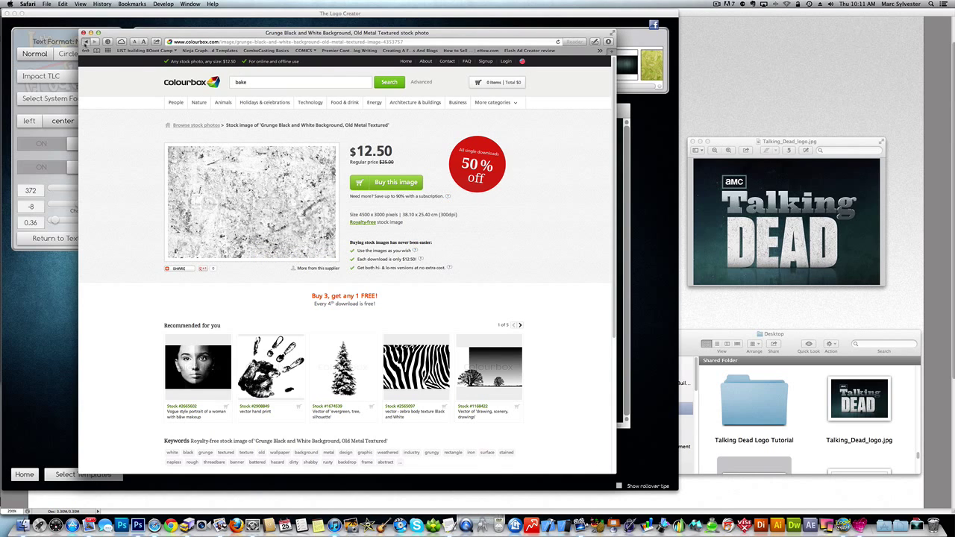
{"action": "left_click", "coordinate": [85, 41]}
{"action": "scroll", "coordinate": [506, 336], "scroll_direction": "down", "scroll_amount": 2}
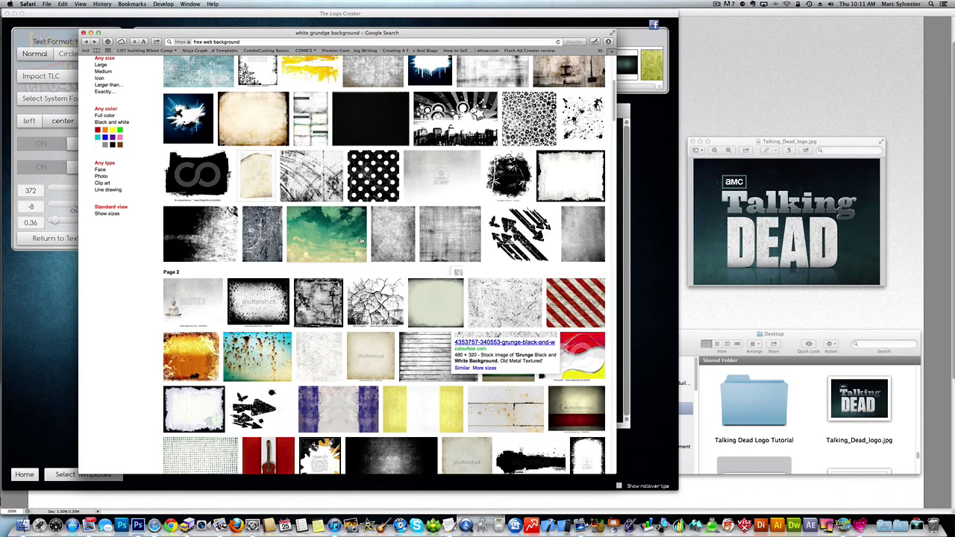
{"action": "mouse_move", "coordinate": [361, 240]}
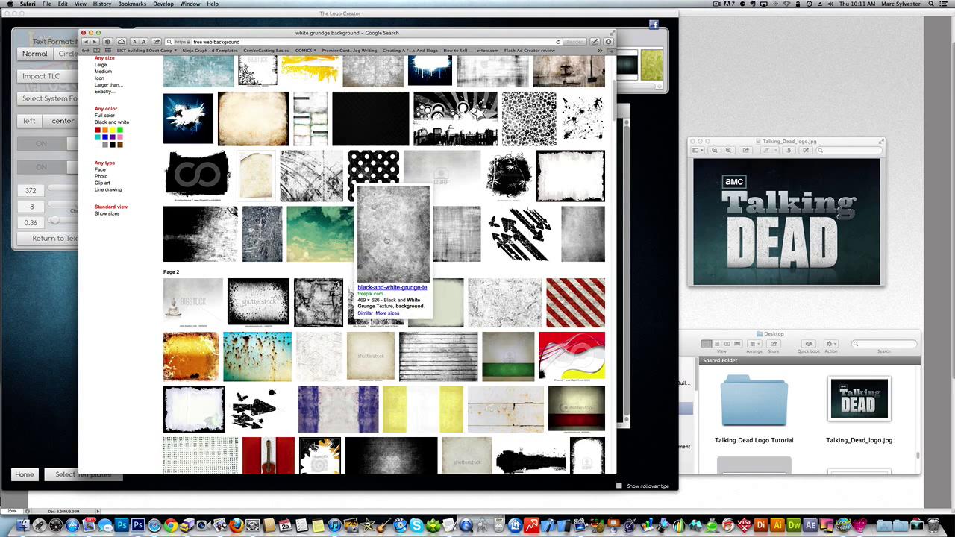
{"action": "left_click", "coordinate": [386, 241]}
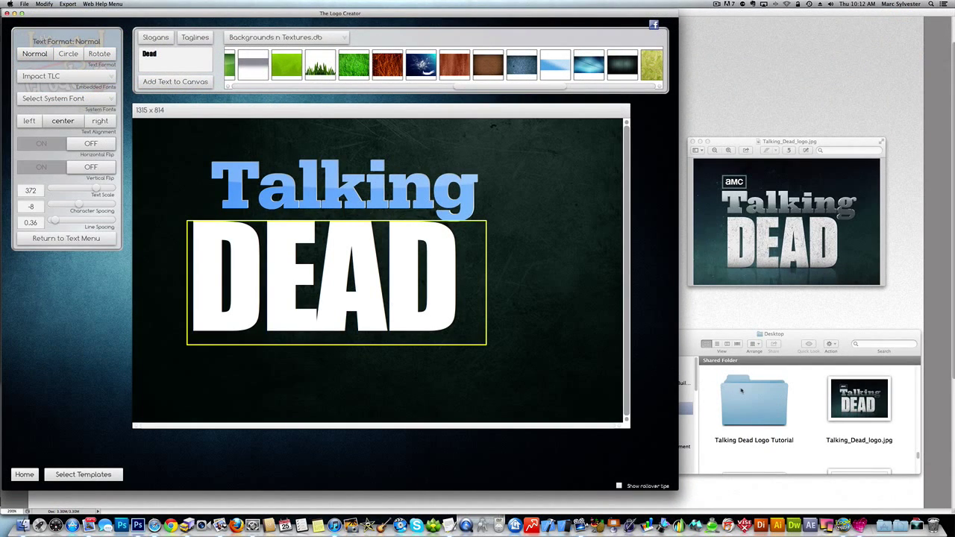
Step: Check the Talking Dead Logo Tutorial folder in the file browser, then return to the logo editor
{"action": "left_click", "coordinate": [753, 402]}
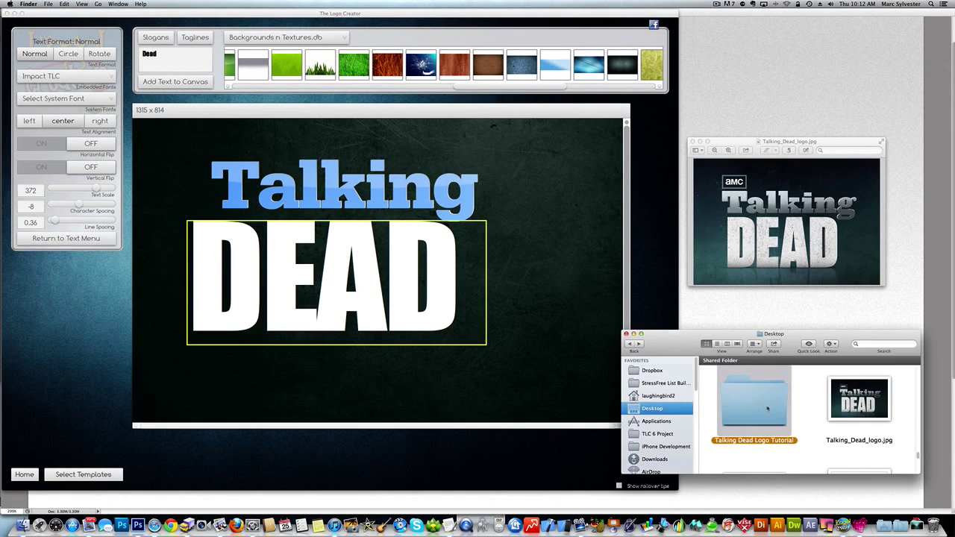
{"action": "double_click", "coordinate": [753, 403]}
{"action": "scroll", "coordinate": [786, 426], "scroll_direction": "down", "scroll_amount": 2}
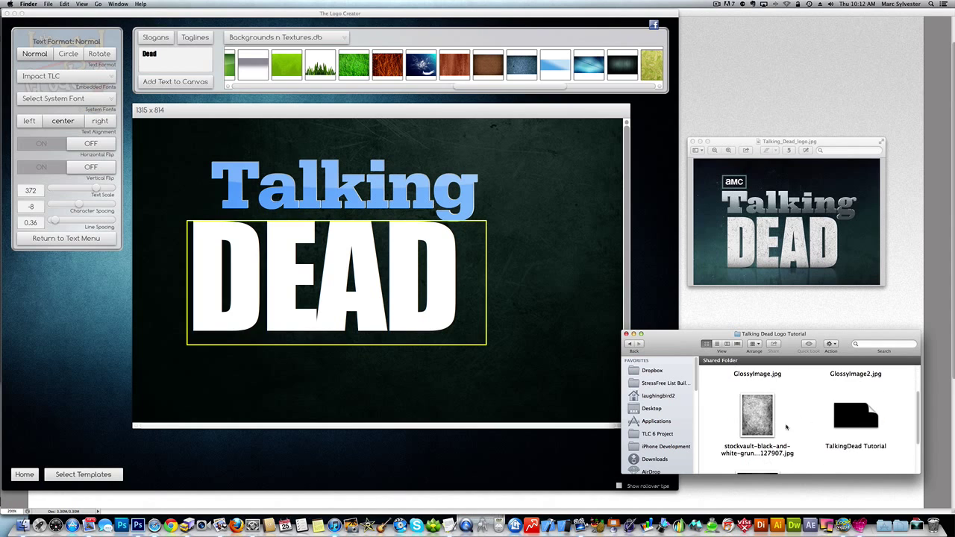
{"action": "left_click", "coordinate": [630, 344]}
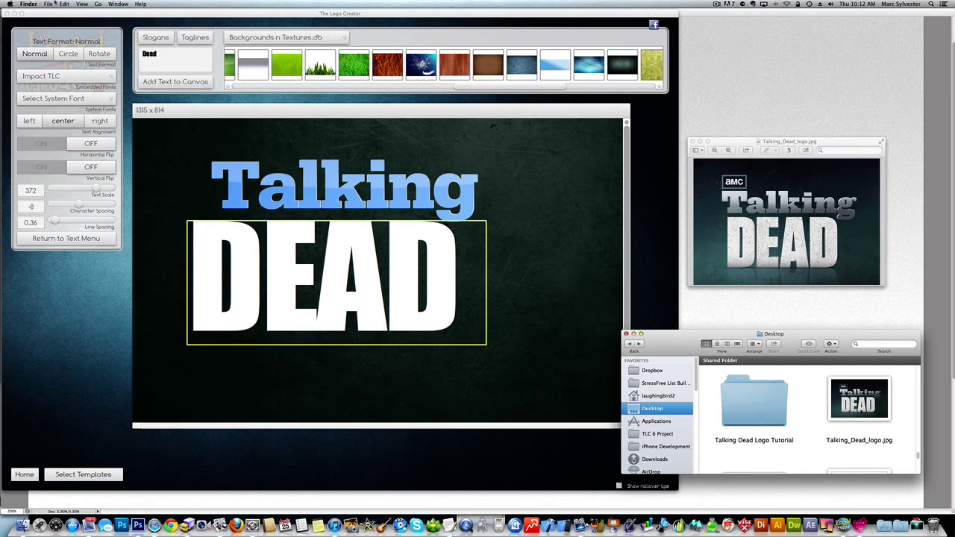
{"action": "left_click", "coordinate": [48, 4]}
{"action": "left_click", "coordinate": [152, 144]}
{"action": "left_click", "coordinate": [179, 197]}
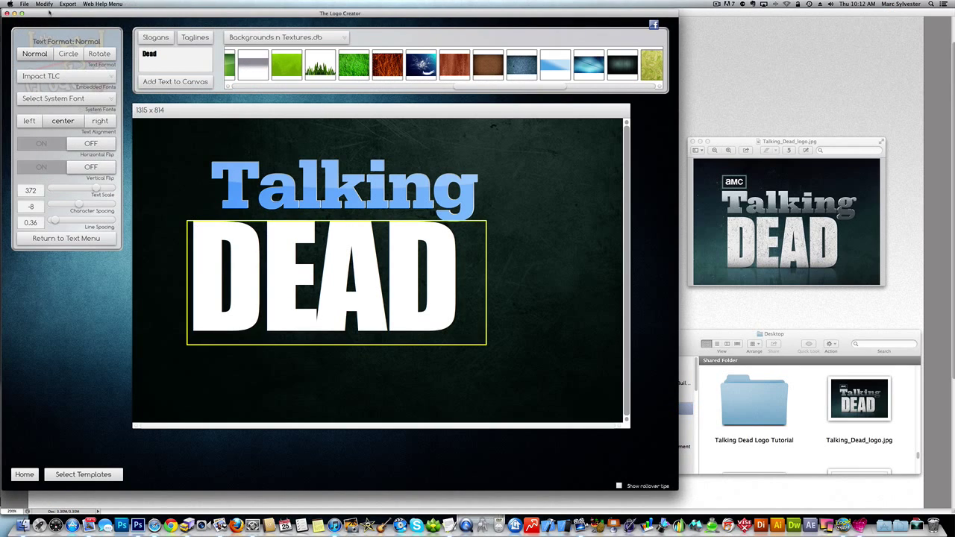
Step: Fill DEAD with the stockvault grunge image and offset it to -418 horizontal, -152 vertical
{"action": "left_click", "coordinate": [74, 245]}
{"action": "left_click", "coordinate": [58, 108]}
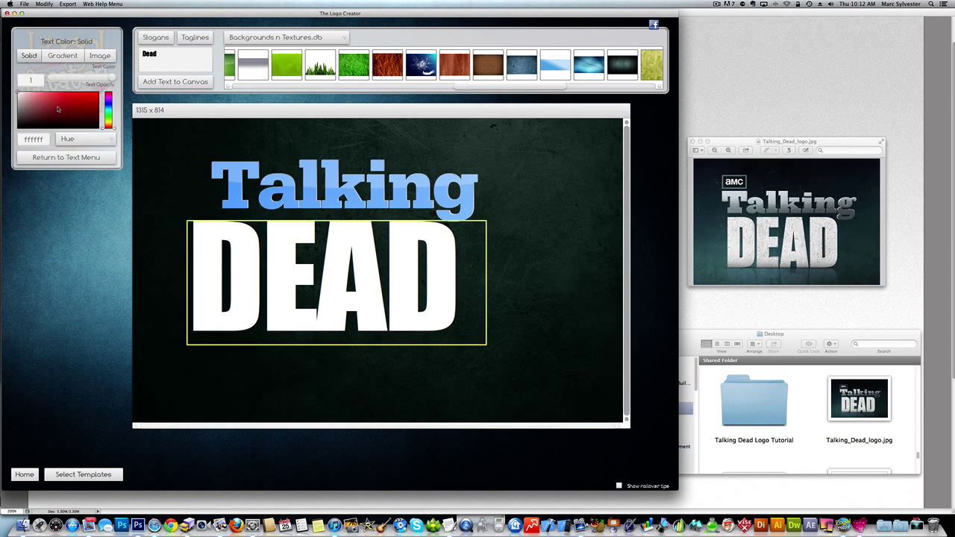
{"action": "left_click", "coordinate": [99, 56]}
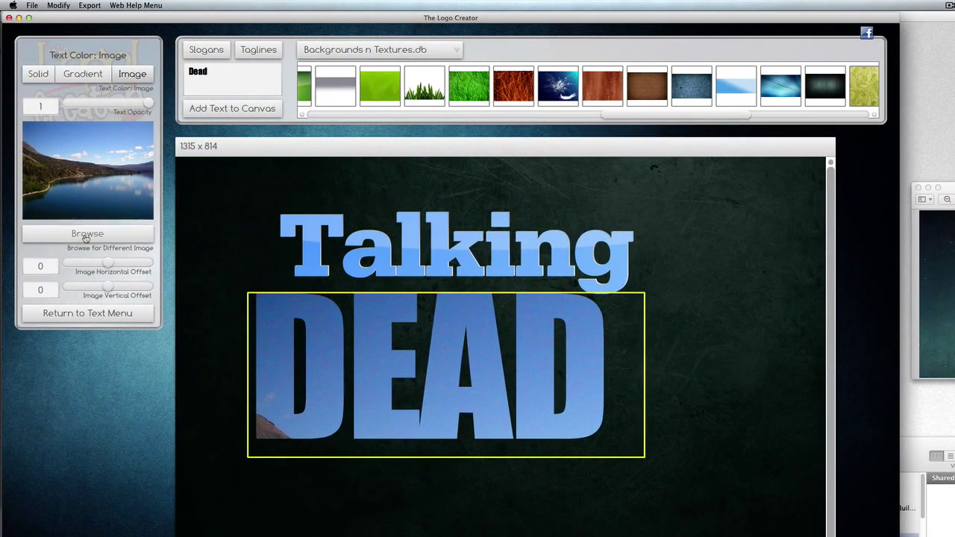
{"action": "left_click", "coordinate": [66, 175]}
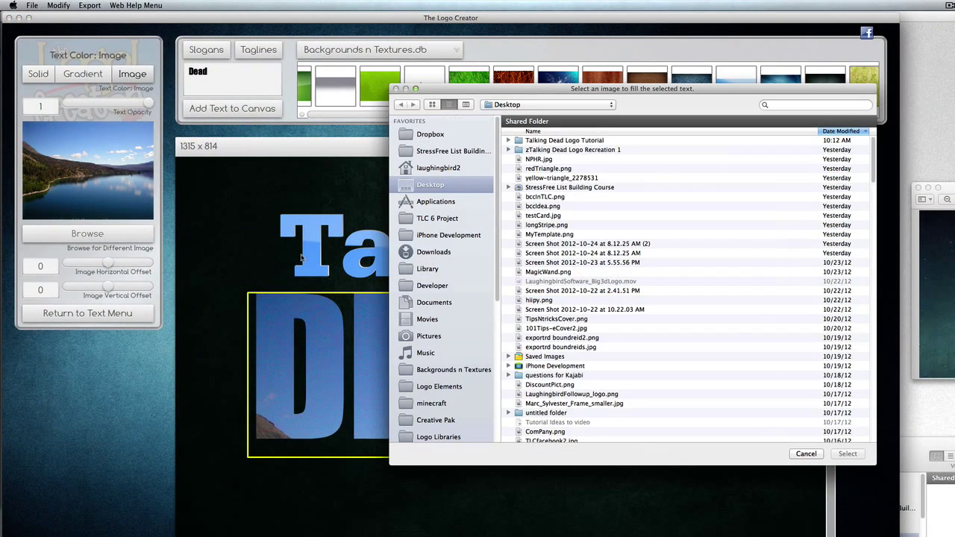
{"action": "double_click", "coordinate": [519, 141]}
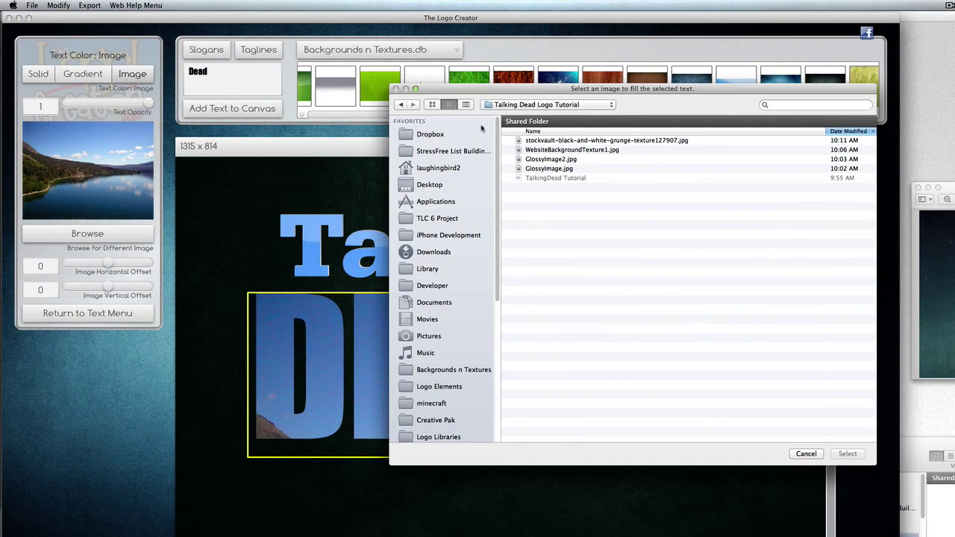
{"action": "left_click", "coordinate": [432, 104]}
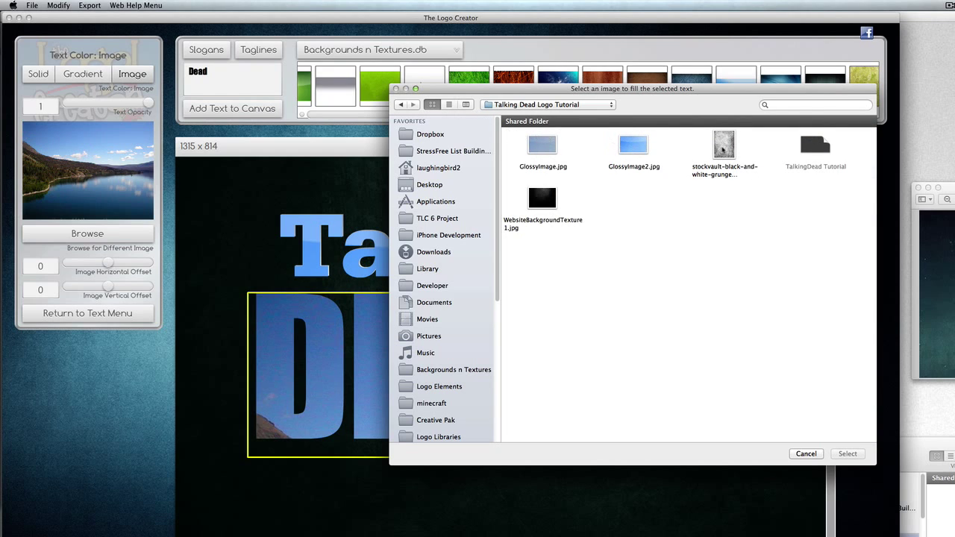
{"action": "double_click", "coordinate": [723, 149]}
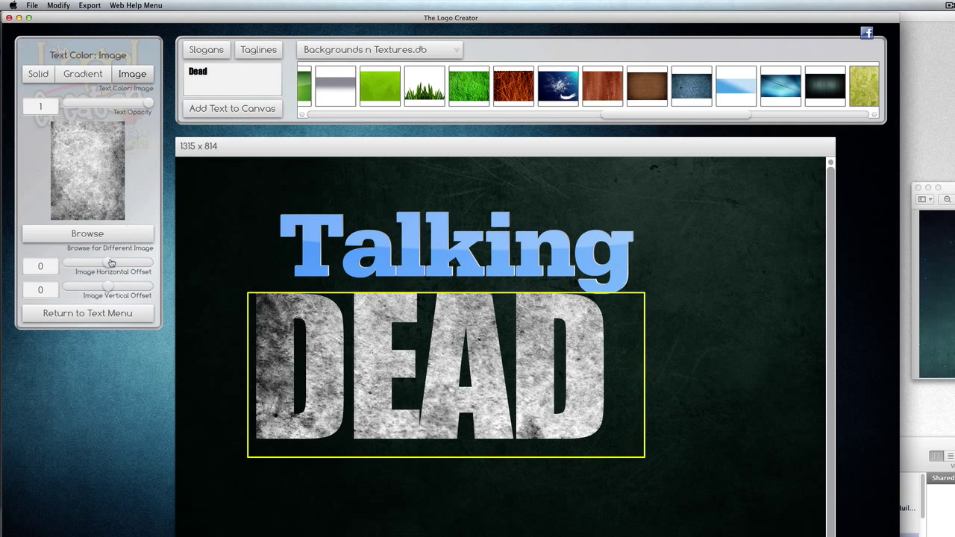
{"action": "left_click_drag", "start_coordinate": [107, 264], "coordinate": [102, 291]}
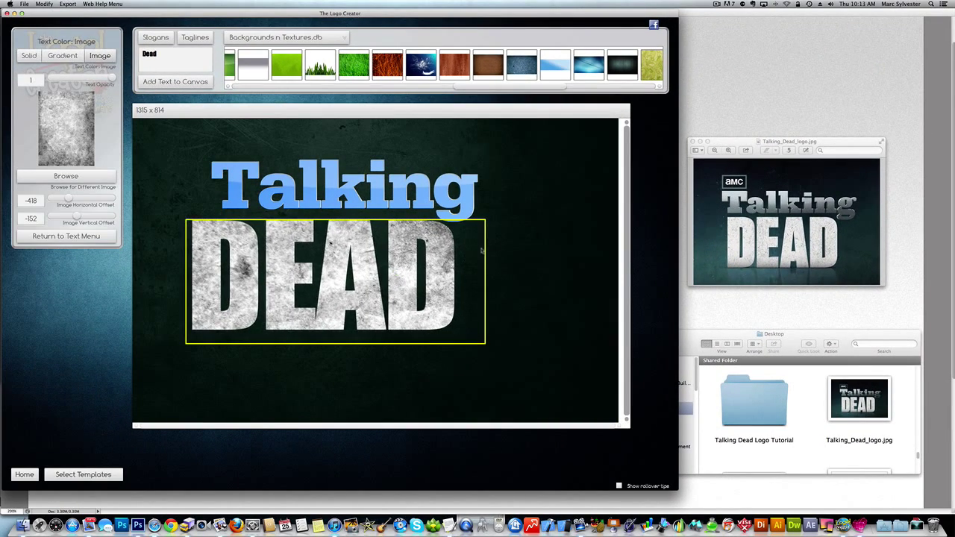
Step: Duplicate the grunge DEAD and nudge the copy up and left with the arrow keys to overlap the original
{"action": "left_click", "coordinate": [486, 252]}
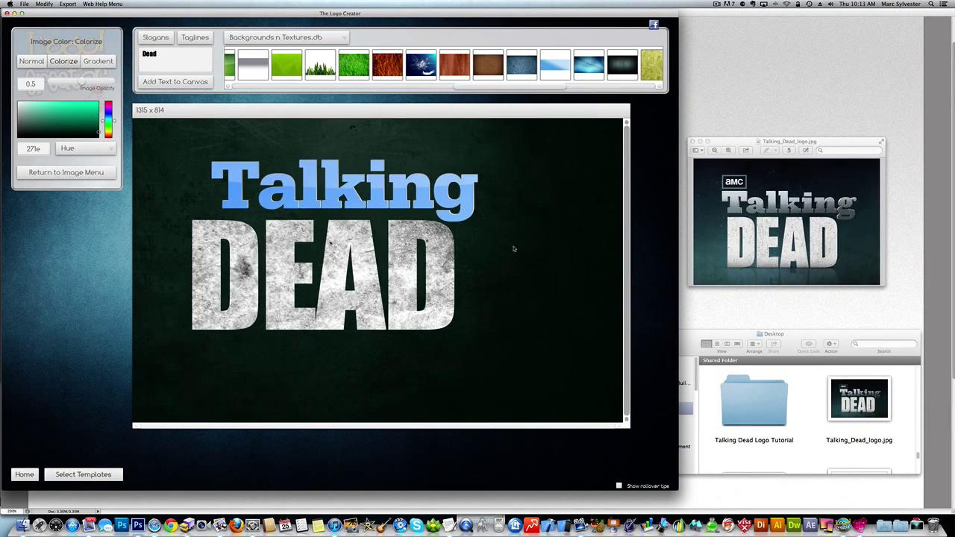
{"action": "left_click", "coordinate": [408, 265]}
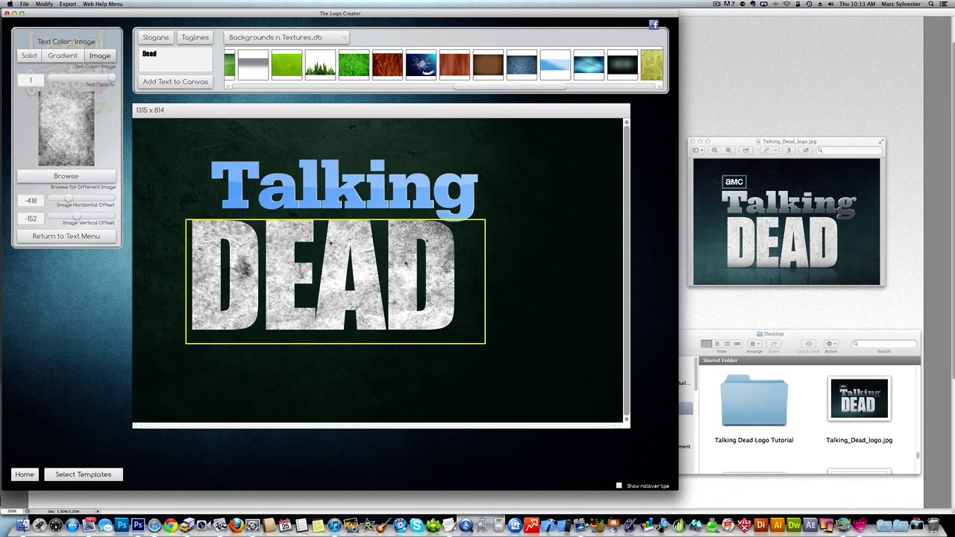
{"action": "left_click", "coordinate": [66, 4]}
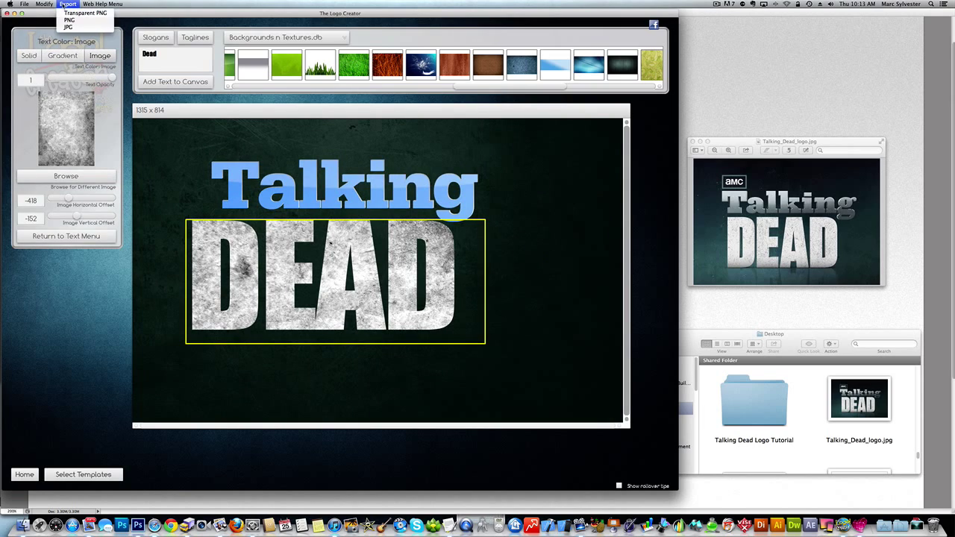
{"action": "mouse_move", "coordinate": [49, 6]}
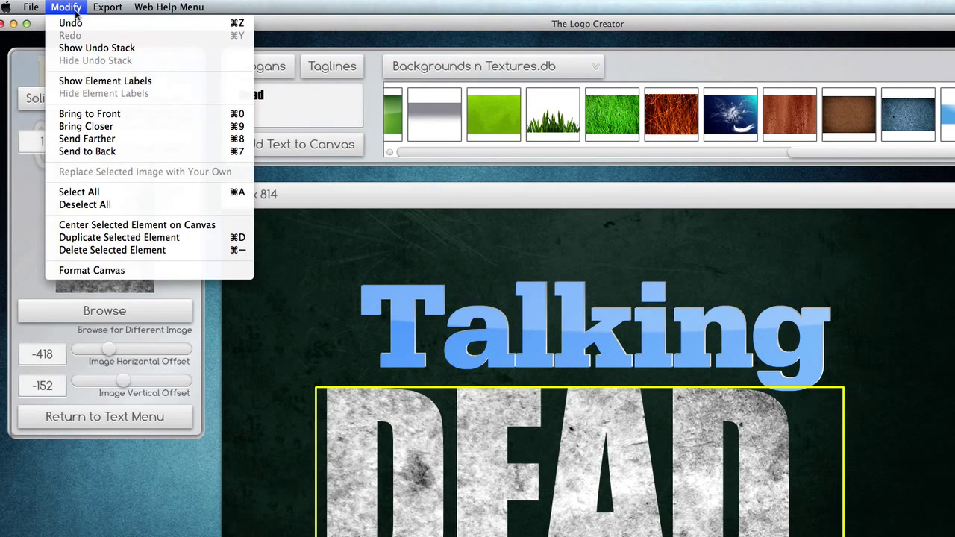
{"action": "left_click", "coordinate": [88, 237]}
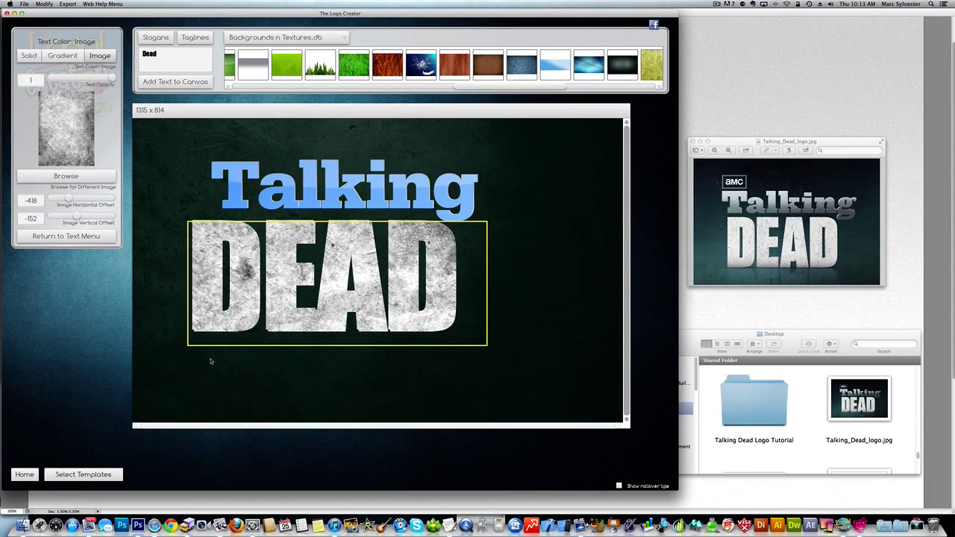
{"action": "key", "text": "Up"}
{"action": "key", "text": "Left"}
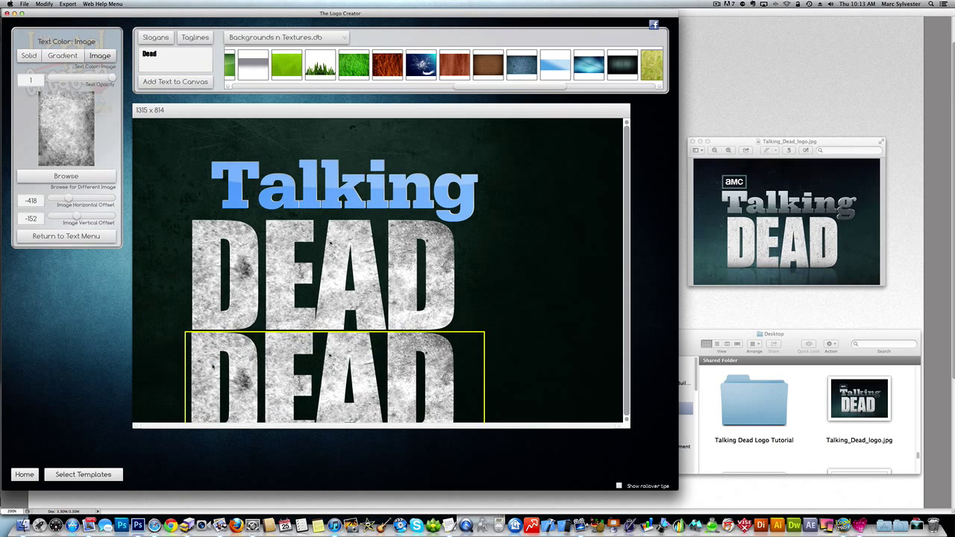
{"action": "key", "text": "Left"}
{"action": "key", "text": "Left"}
{"action": "key", "text": "Left"}
{"action": "key", "text": "Left"}
{"action": "key", "text": "Left"}
{"action": "key", "text": "Up"}
{"action": "key", "text": "Up"}
{"action": "key", "text": "Up"}
{"action": "key", "text": "Up"}
{"action": "key", "text": "Up"}
{"action": "key", "text": "Up"}
{"action": "key", "text": "Up"}
{"action": "key", "text": "Up"}
{"action": "key", "text": "Up"}
{"action": "key", "text": "Up"}
{"action": "key", "text": "Up"}
{"action": "key", "text": "Up"}
{"action": "key", "text": "Up"}
{"action": "key", "text": "Up"}
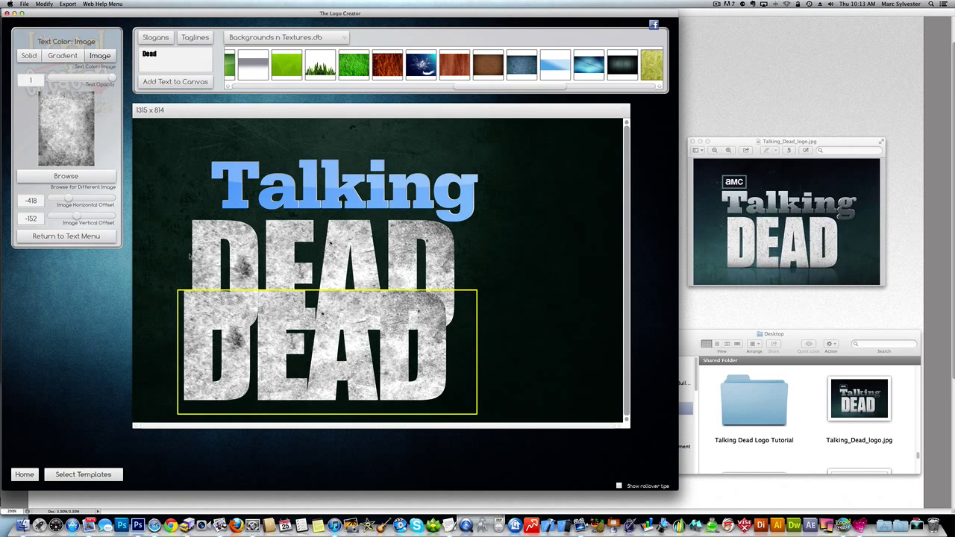
Step: Give the duplicate DEAD a cccccc-to-black gradient fill with gradient scale 262
{"action": "left_click", "coordinate": [41, 235]}
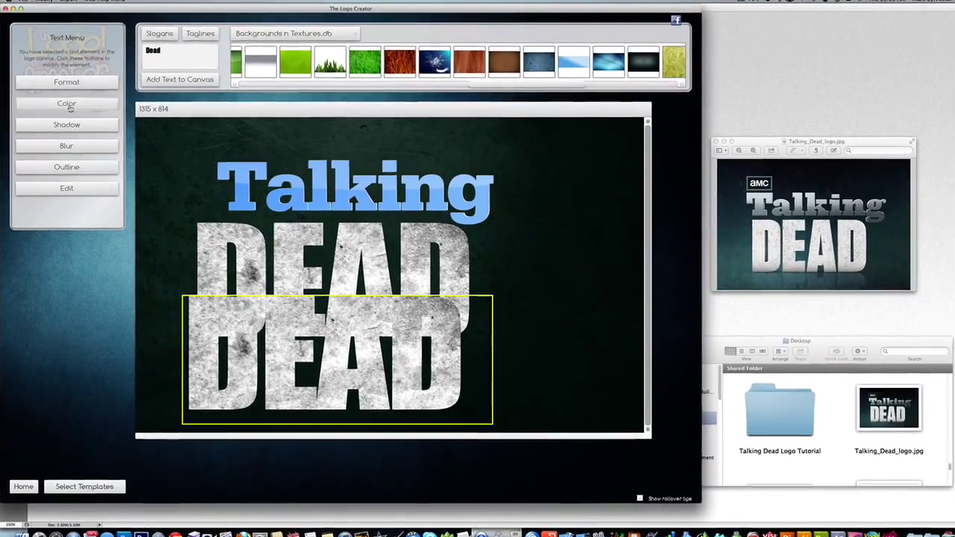
{"action": "left_click", "coordinate": [58, 83]}
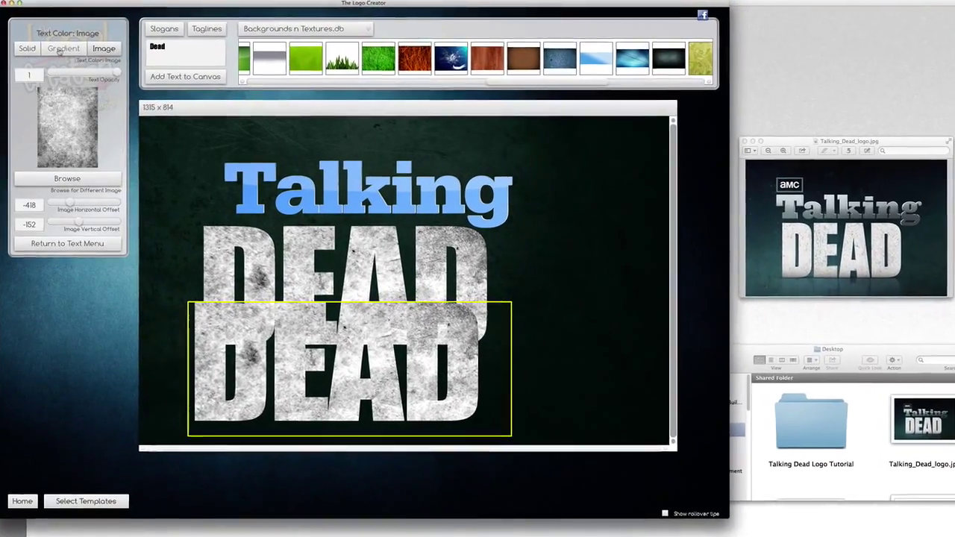
{"action": "left_click", "coordinate": [62, 50]}
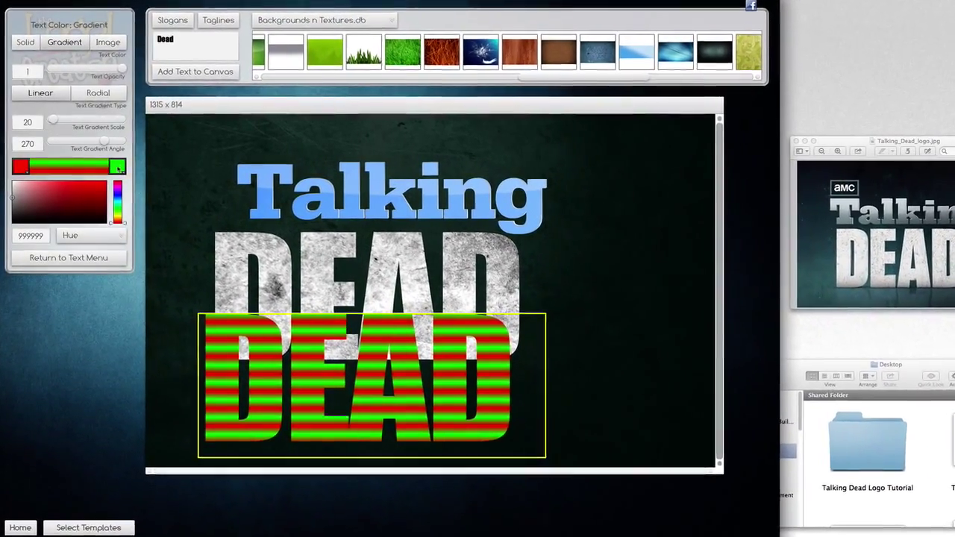
{"action": "left_click", "coordinate": [117, 167]}
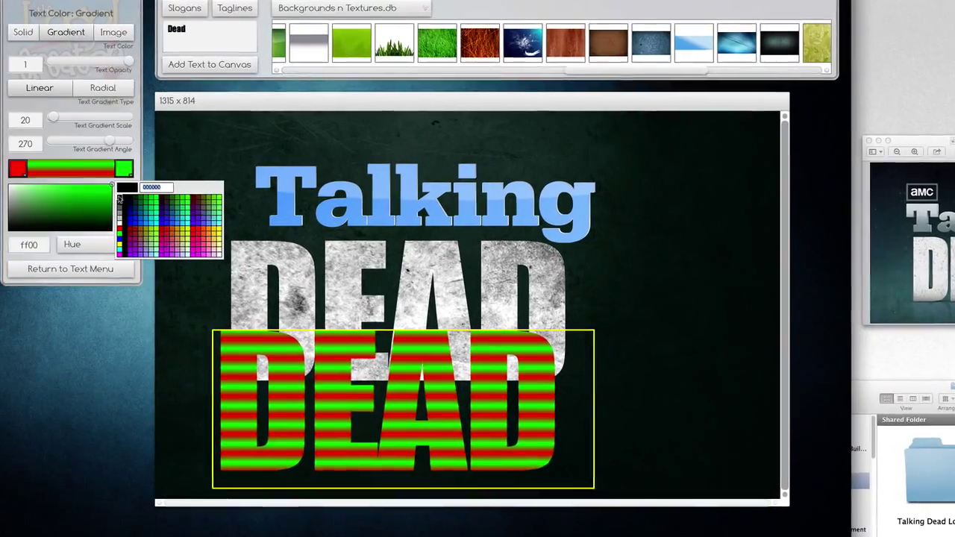
{"action": "left_click", "coordinate": [119, 198]}
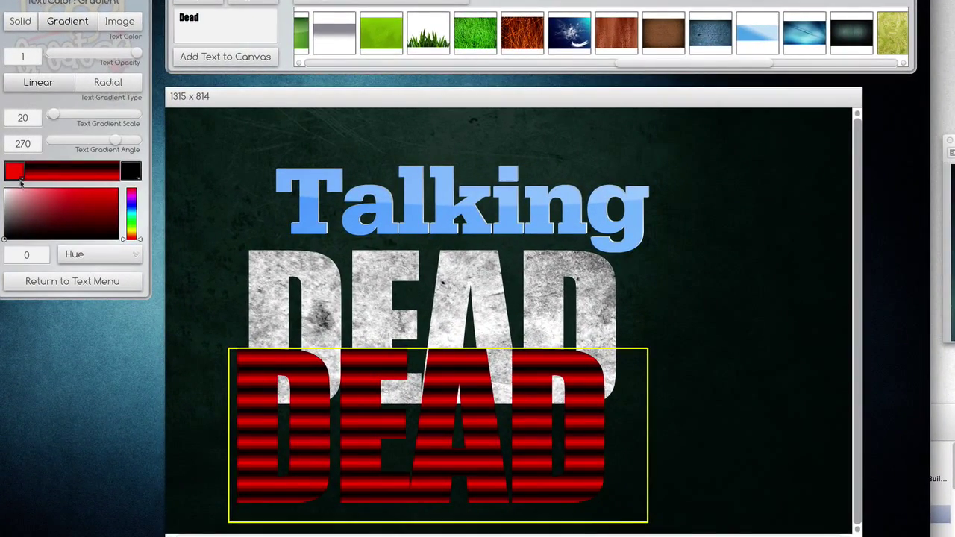
{"action": "left_click", "coordinate": [15, 173]}
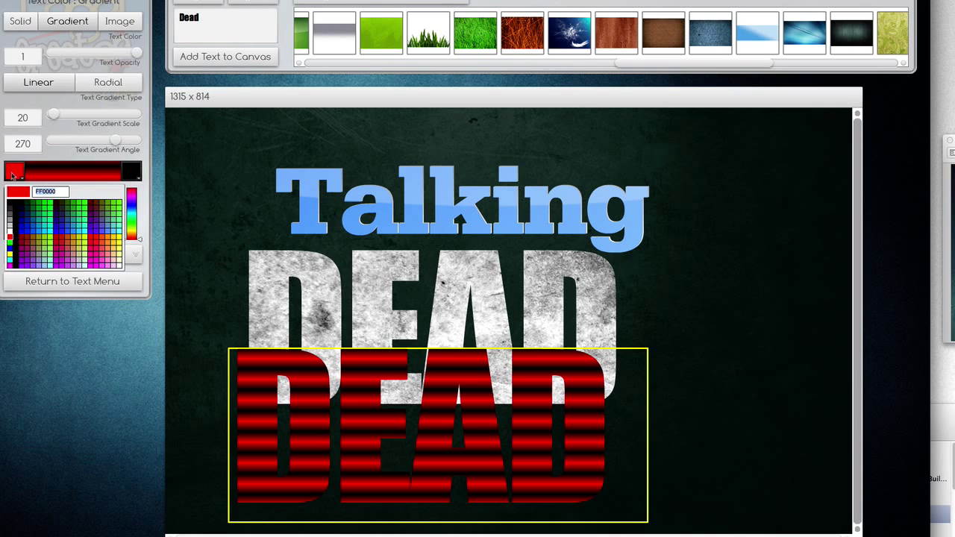
{"action": "left_click", "coordinate": [11, 218]}
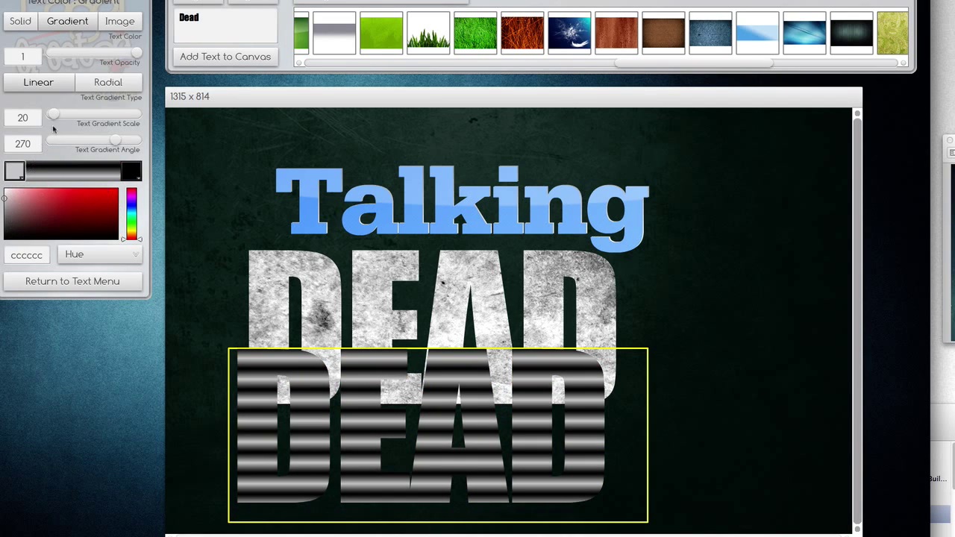
{"action": "left_click_drag", "start_coordinate": [52, 114], "coordinate": [72, 147]}
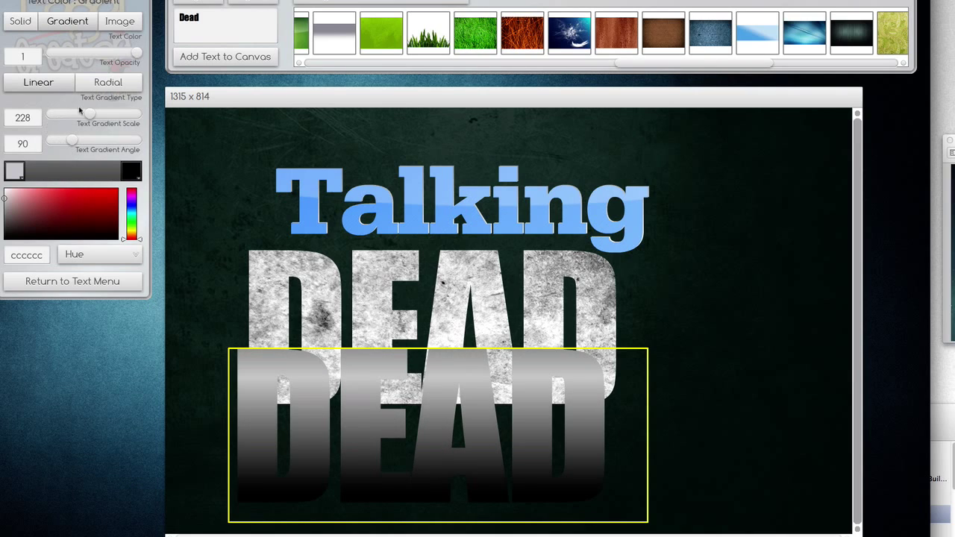
{"action": "left_click_drag", "start_coordinate": [91, 115], "coordinate": [96, 114]}
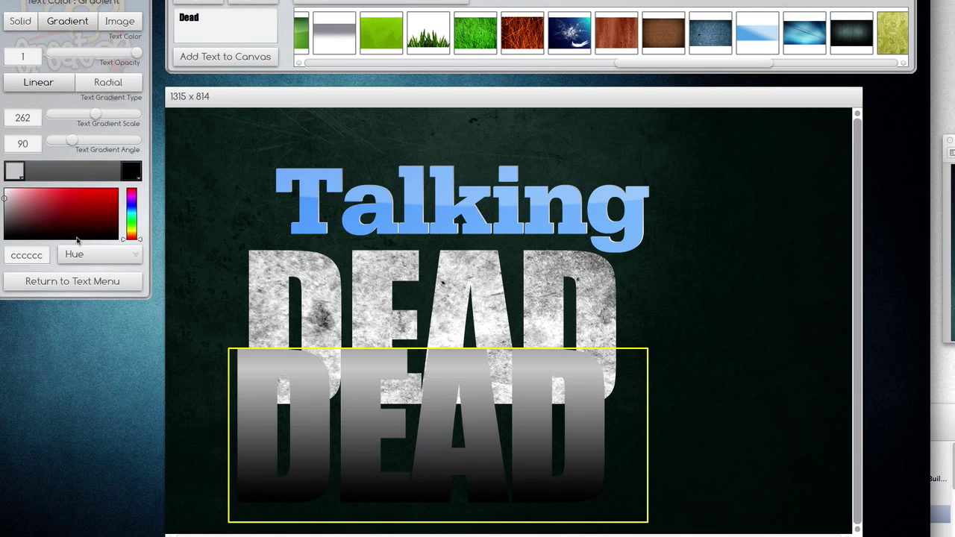
Step: Make the copy semi-transparent, flip it vertically and drag it just below the original DEAD
{"action": "left_click", "coordinate": [79, 280]}
{"action": "left_click", "coordinate": [71, 90]}
{"action": "left_click_drag", "start_coordinate": [136, 54], "coordinate": [99, 56]}
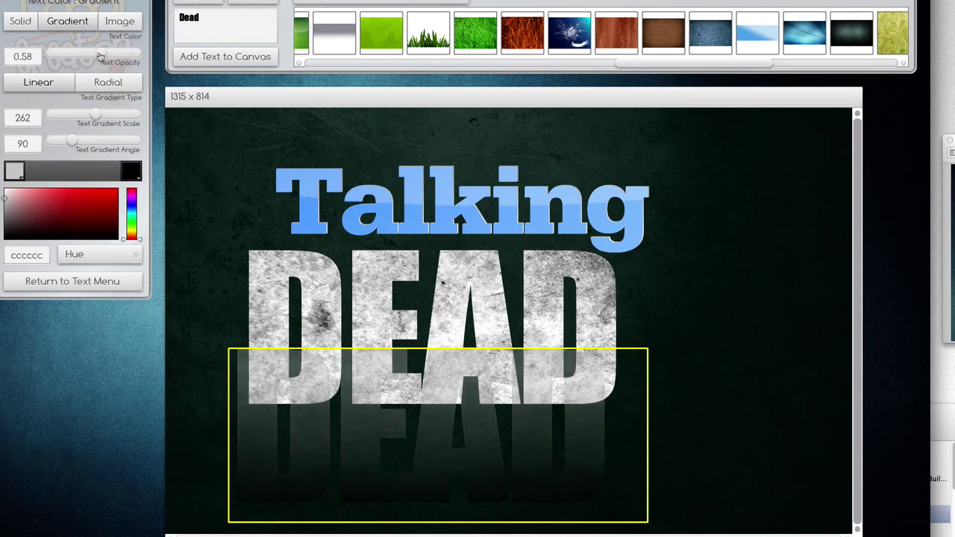
{"action": "left_click", "coordinate": [67, 283]}
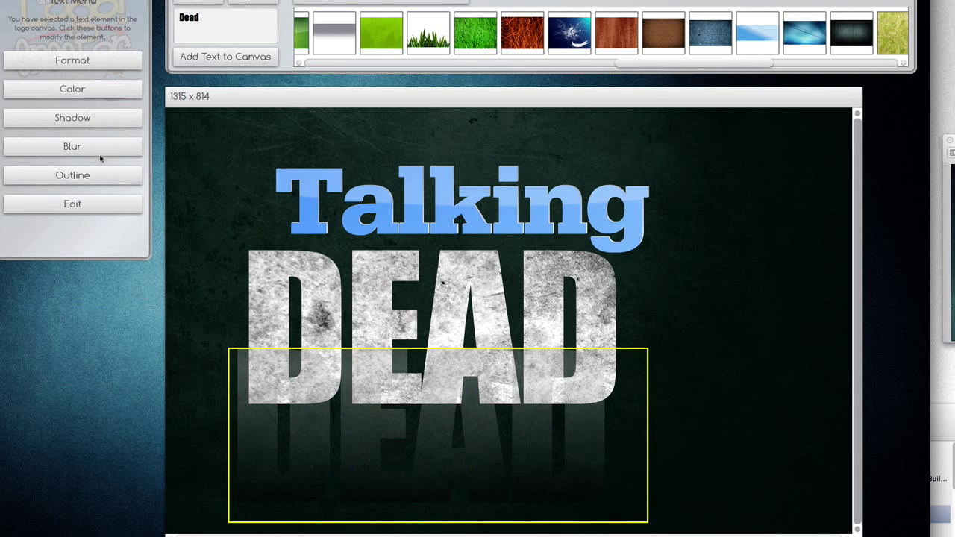
{"action": "left_click", "coordinate": [74, 58]}
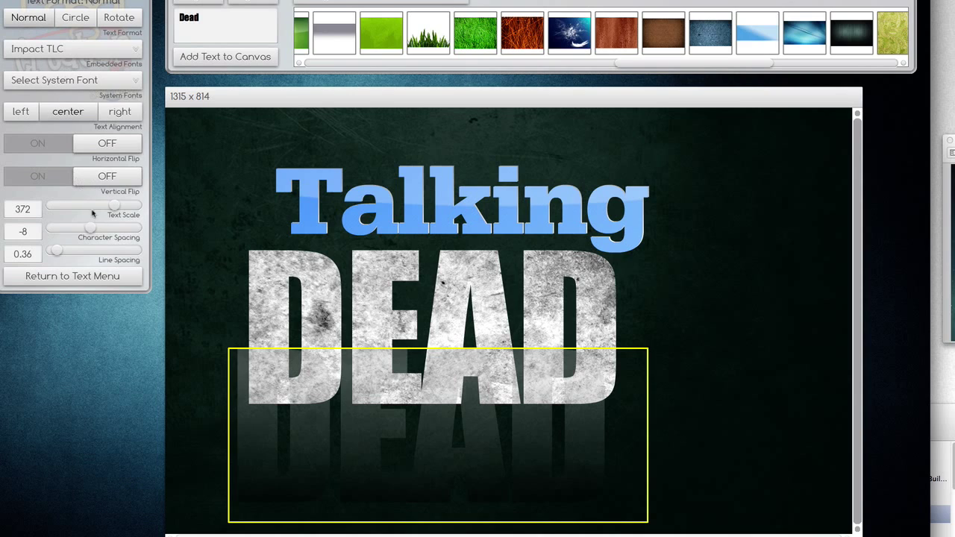
{"action": "left_click", "coordinate": [73, 147]}
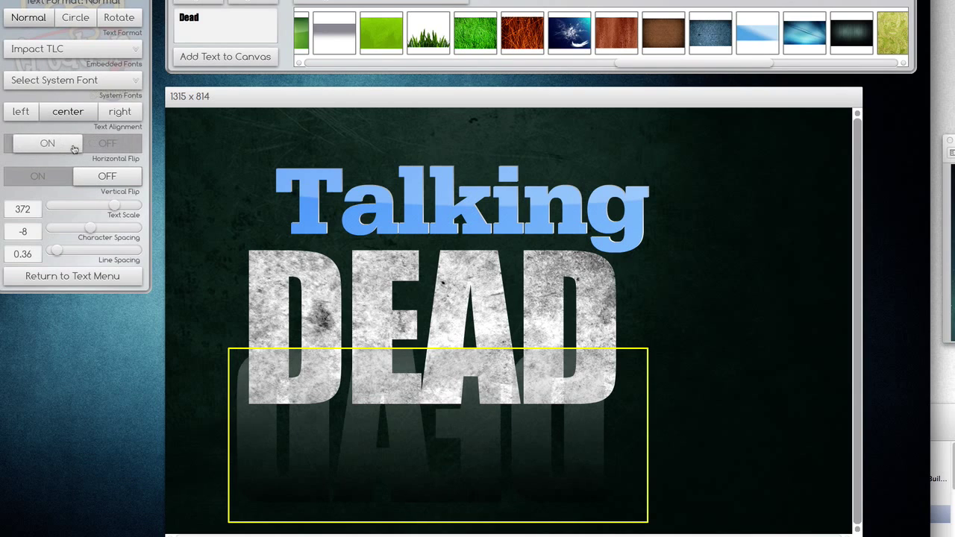
{"action": "left_click", "coordinate": [78, 182]}
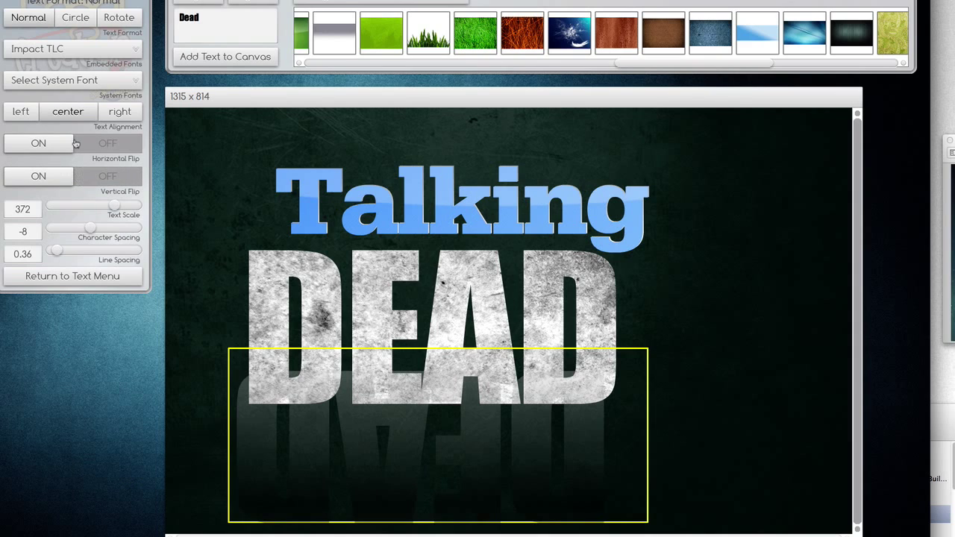
{"action": "left_click", "coordinate": [77, 143]}
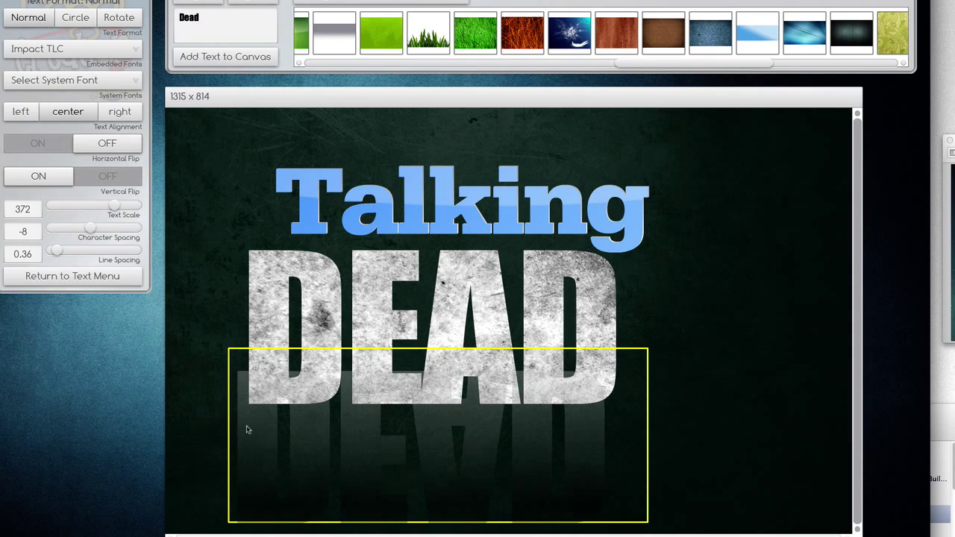
{"action": "left_click_drag", "start_coordinate": [248, 429], "coordinate": [266, 444]}
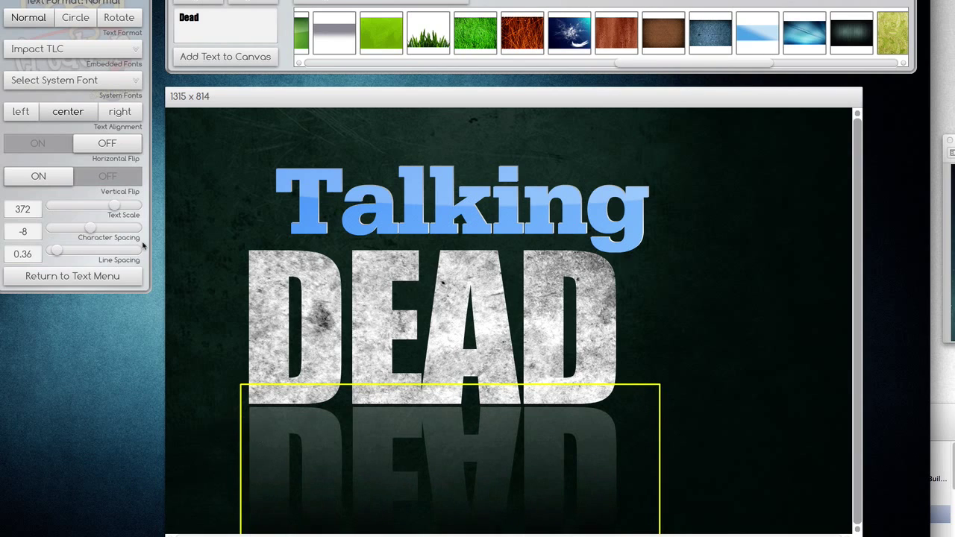
Step: Fade the reflection further to about 0.33 text opacity and deselect it to check
{"action": "left_click", "coordinate": [108, 277]}
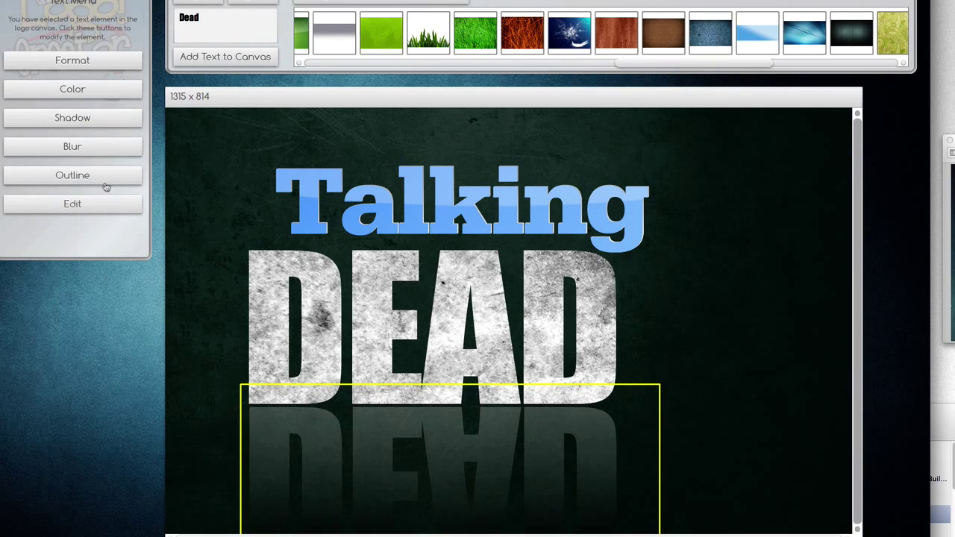
{"action": "left_click", "coordinate": [72, 62]}
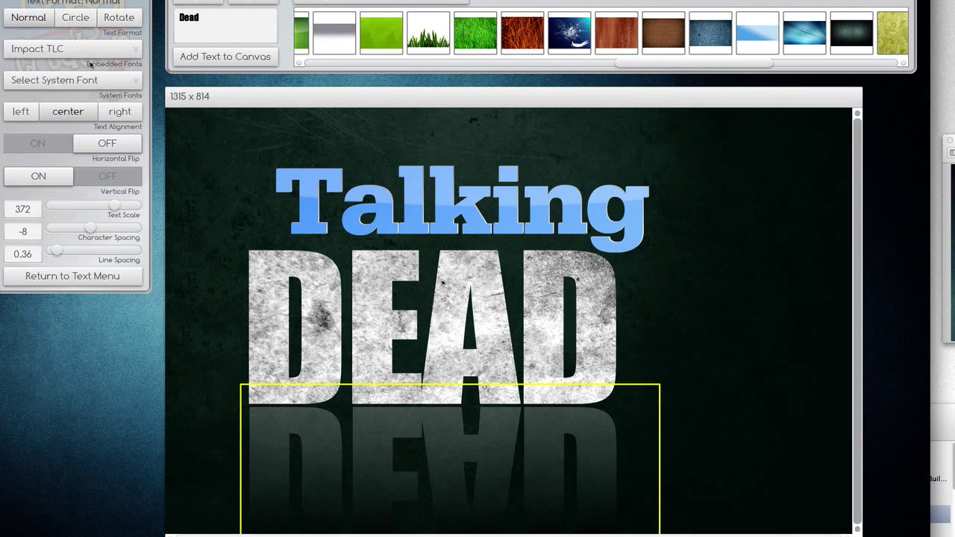
{"action": "left_click", "coordinate": [73, 278]}
{"action": "left_click", "coordinate": [92, 88]}
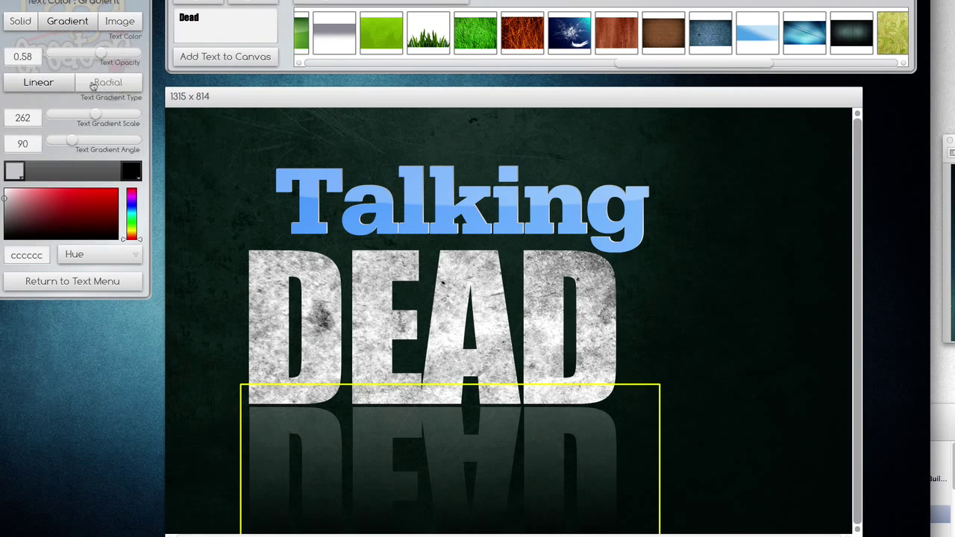
{"action": "left_click_drag", "start_coordinate": [103, 55], "coordinate": [81, 56]}
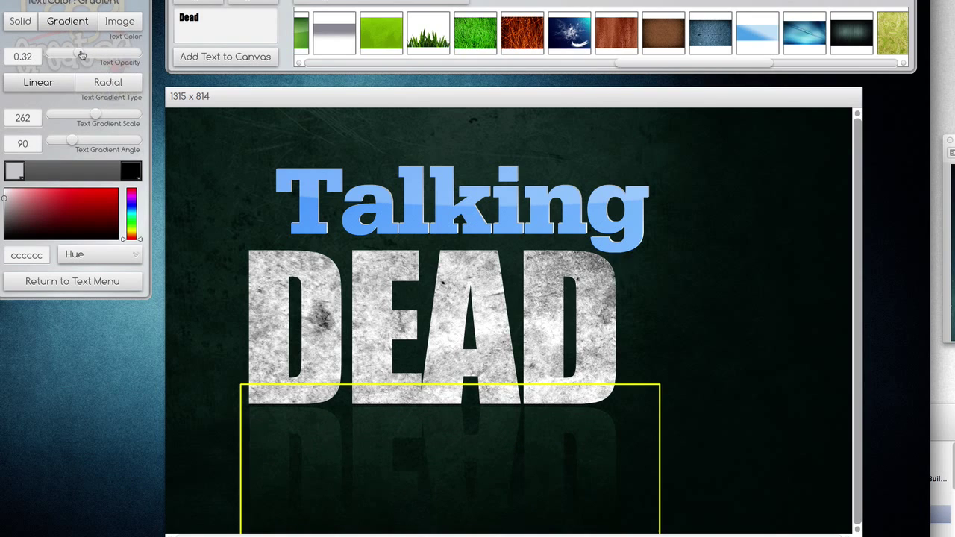
{"action": "left_click", "coordinate": [793, 232]}
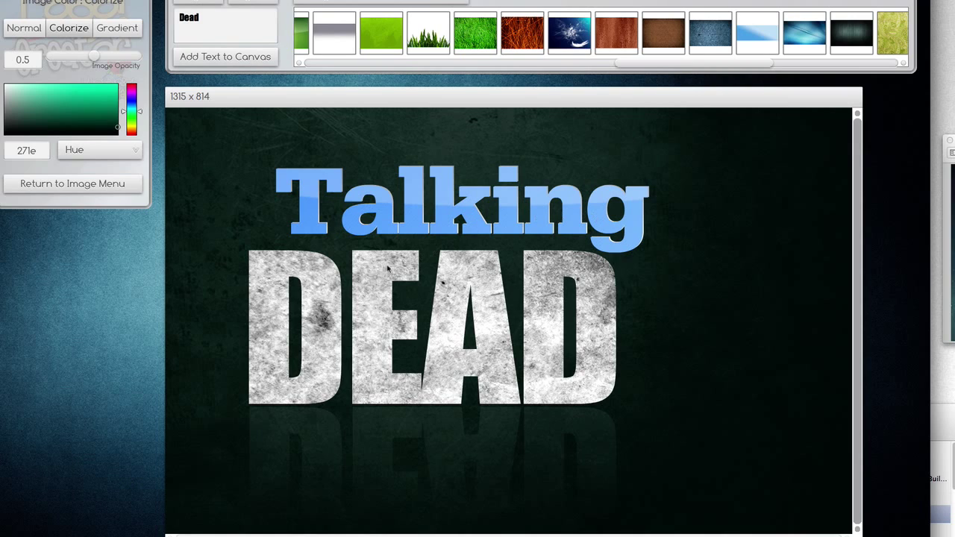
Step: Select DEAD and load the Shadows and Gradients element collection
{"action": "left_click", "coordinate": [594, 282]}
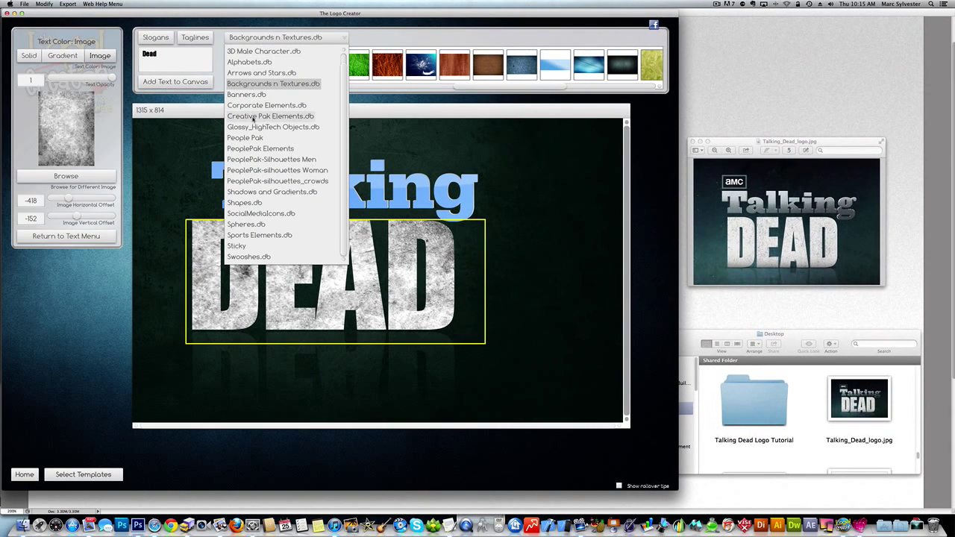
{"action": "left_click", "coordinate": [265, 193]}
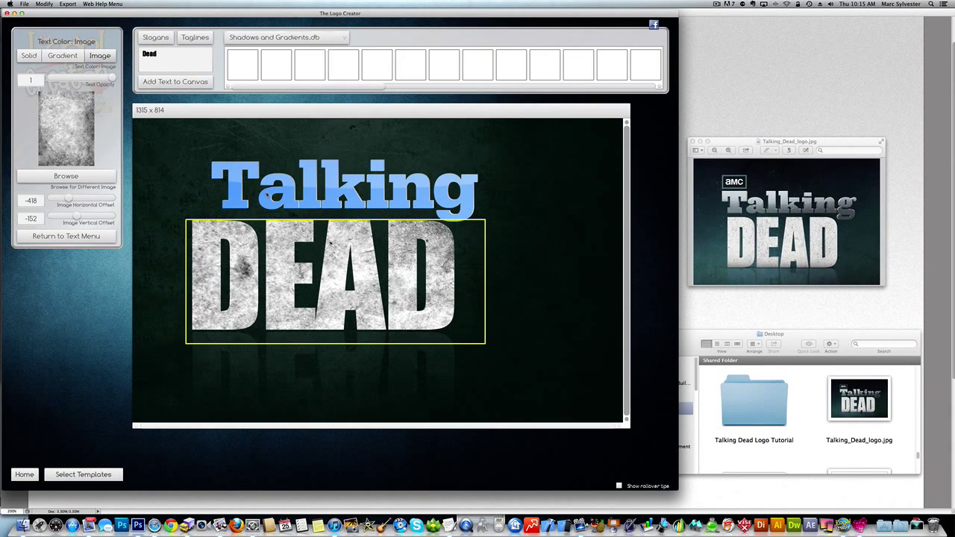
{"action": "left_click_drag", "start_coordinate": [284, 90], "coordinate": [377, 88]}
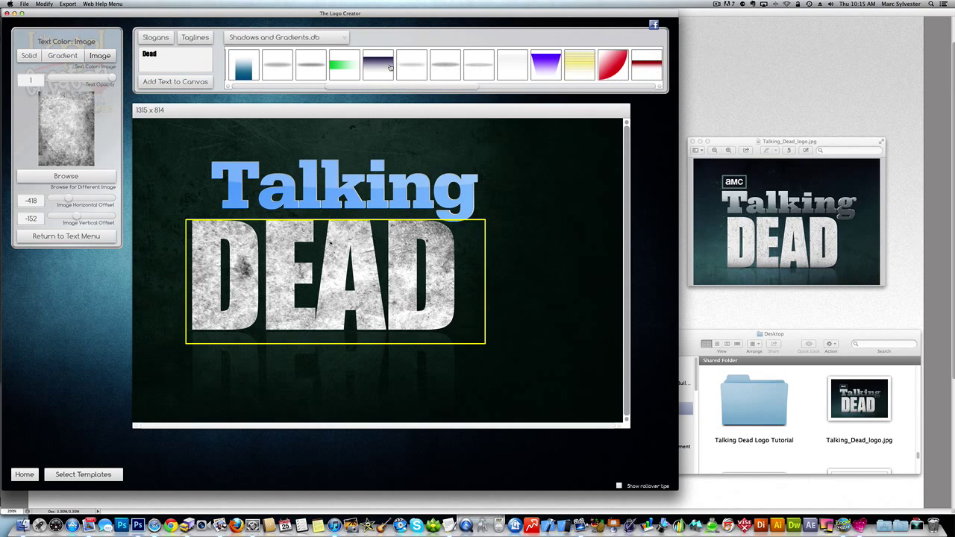
Step: Scale the glow image to 1.5, send it farther back, and position it beneath DEAD
{"action": "left_click", "coordinate": [212, 341]}
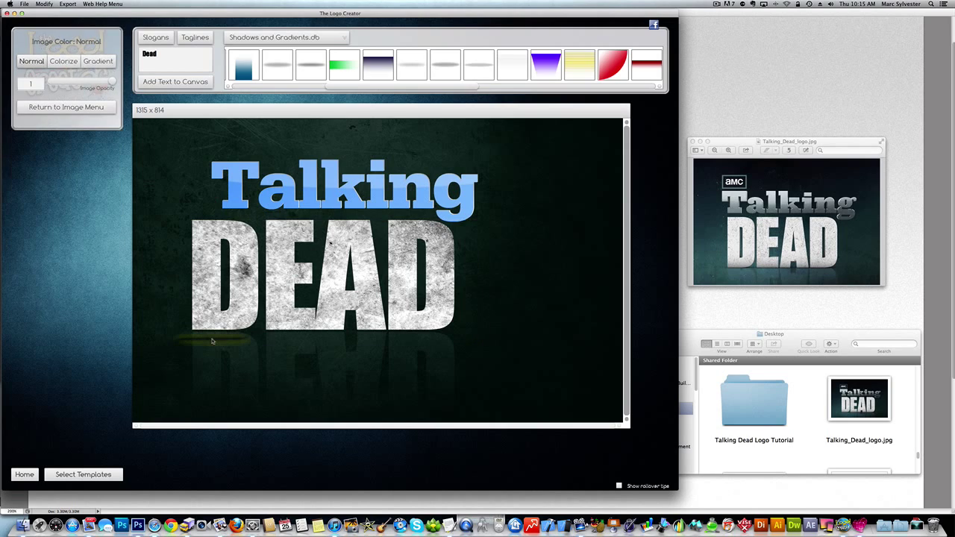
{"action": "left_click", "coordinate": [71, 114]}
{"action": "left_click", "coordinate": [74, 87]}
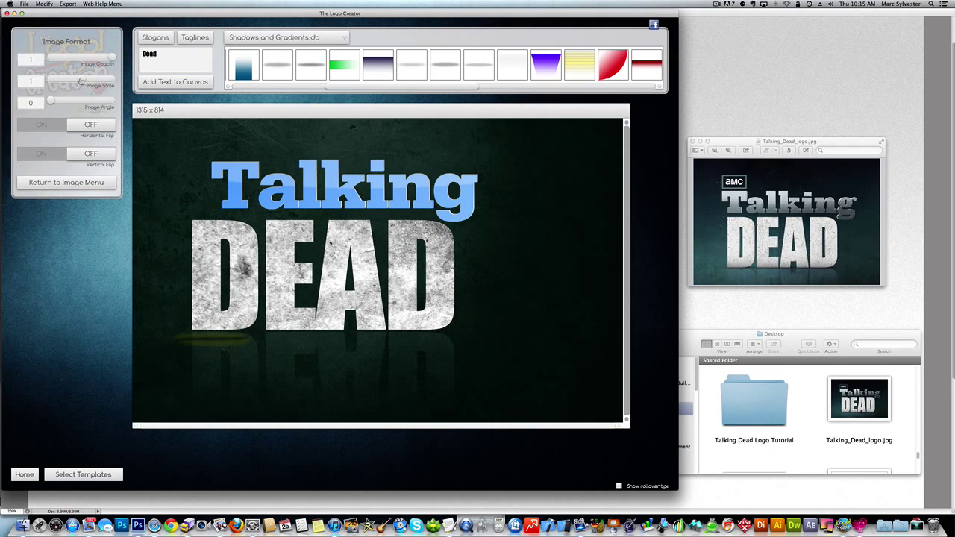
{"action": "left_click_drag", "start_coordinate": [81, 81], "coordinate": [98, 81]}
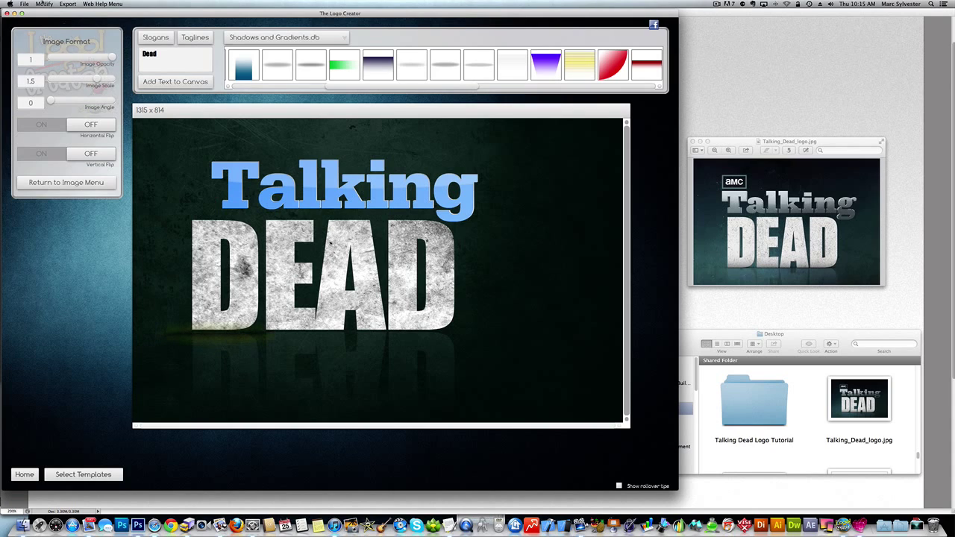
{"action": "left_click", "coordinate": [43, 4]}
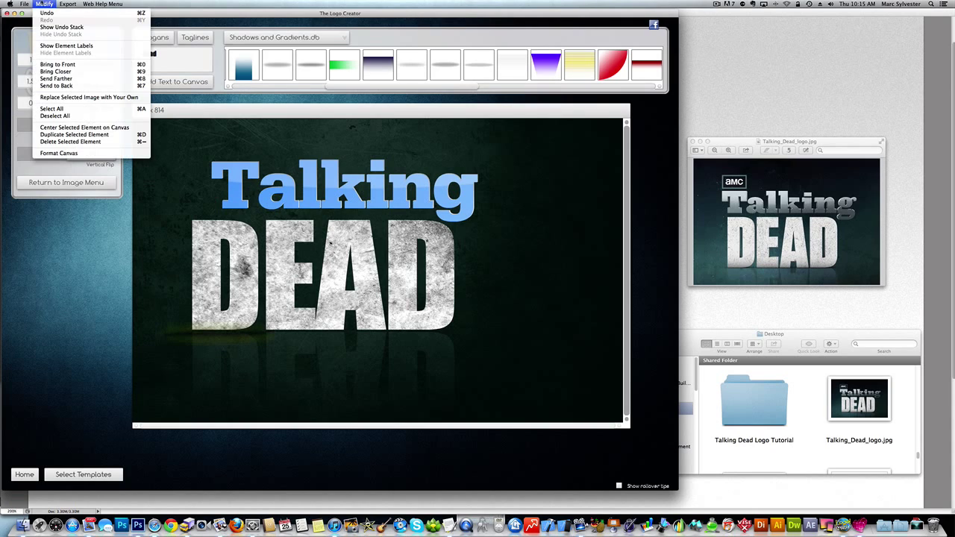
{"action": "left_click", "coordinate": [54, 79]}
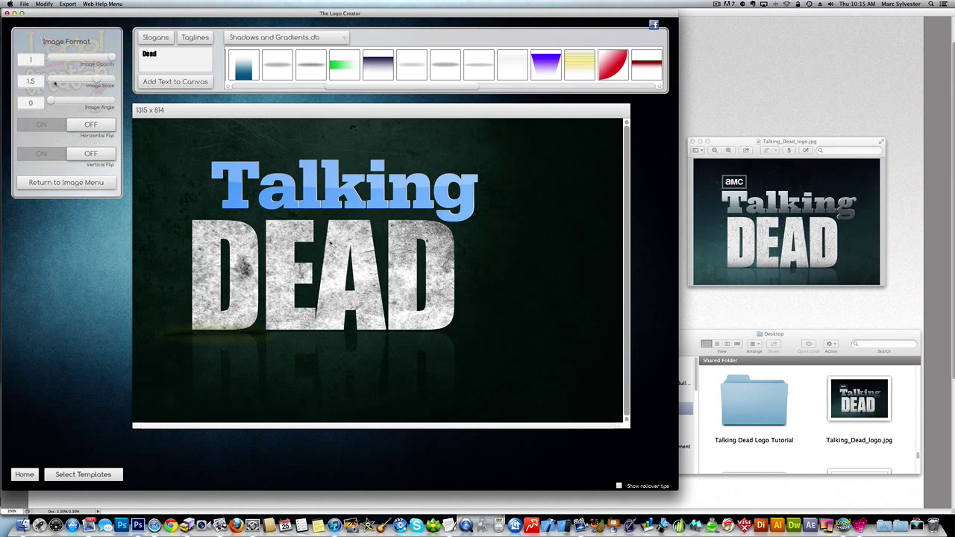
{"action": "key", "text": "super+bracketleft"}
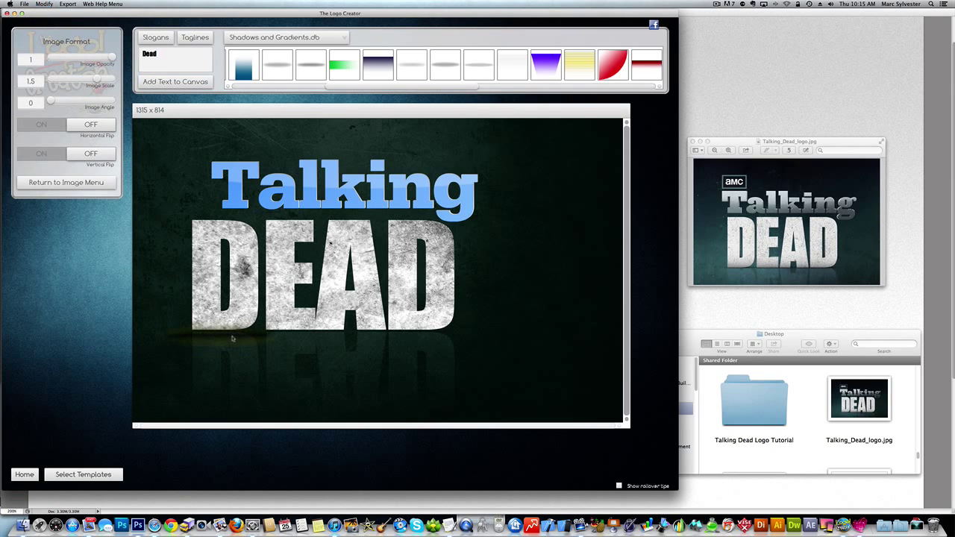
{"action": "left_click_drag", "start_coordinate": [232, 339], "coordinate": [265, 341]}
{"action": "mouse_move", "coordinate": [293, 339]}
{"action": "left_mouse_down"}
{"action": "mouse_move", "coordinate": [371, 335]}
{"action": "mouse_move", "coordinate": [292, 336]}
{"action": "left_mouse_up"}
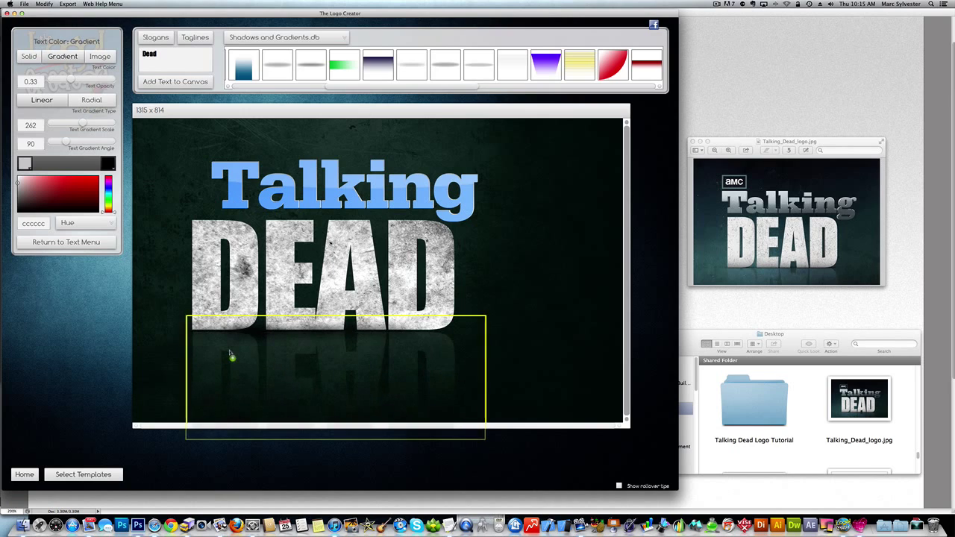
Step: Bring the DEAD text to the front, undoing an accidental background change
{"action": "left_click", "coordinate": [247, 285]}
{"action": "left_click", "coordinate": [45, 4]}
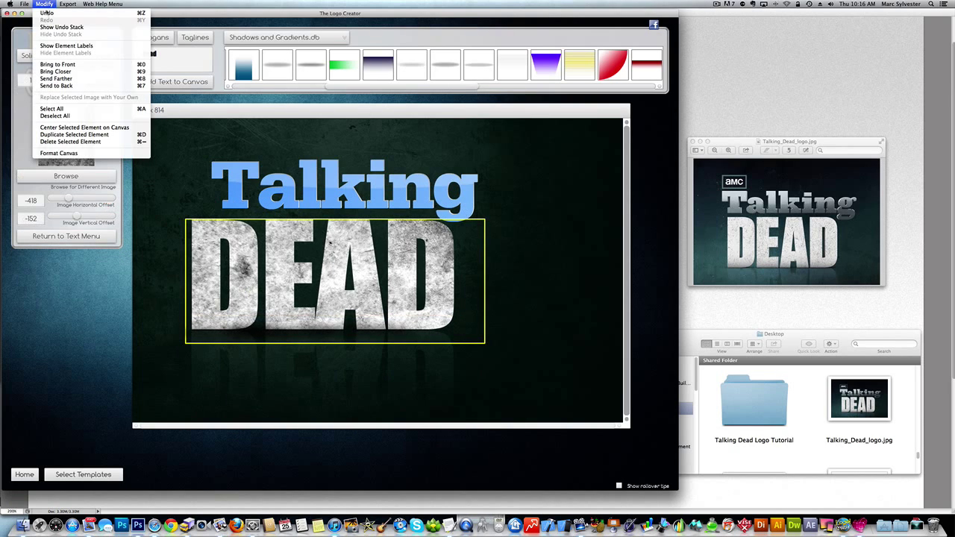
{"action": "left_click", "coordinate": [57, 66]}
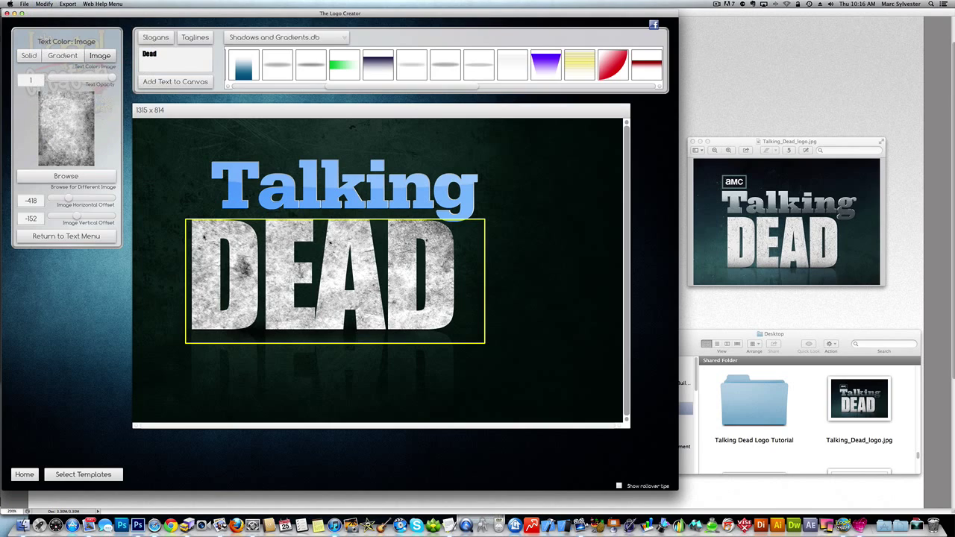
{"action": "left_click", "coordinate": [166, 186]}
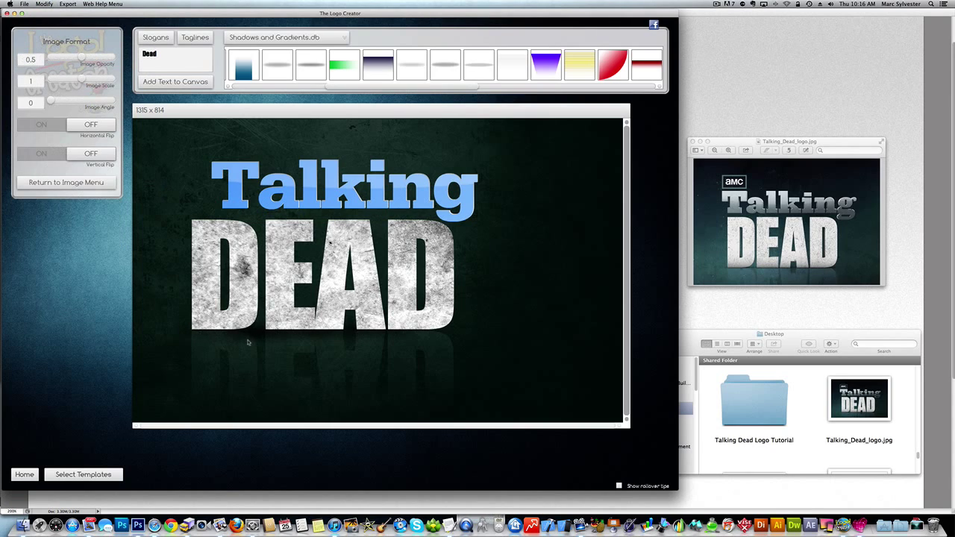
{"action": "left_click_drag", "start_coordinate": [262, 338], "coordinate": [252, 337]}
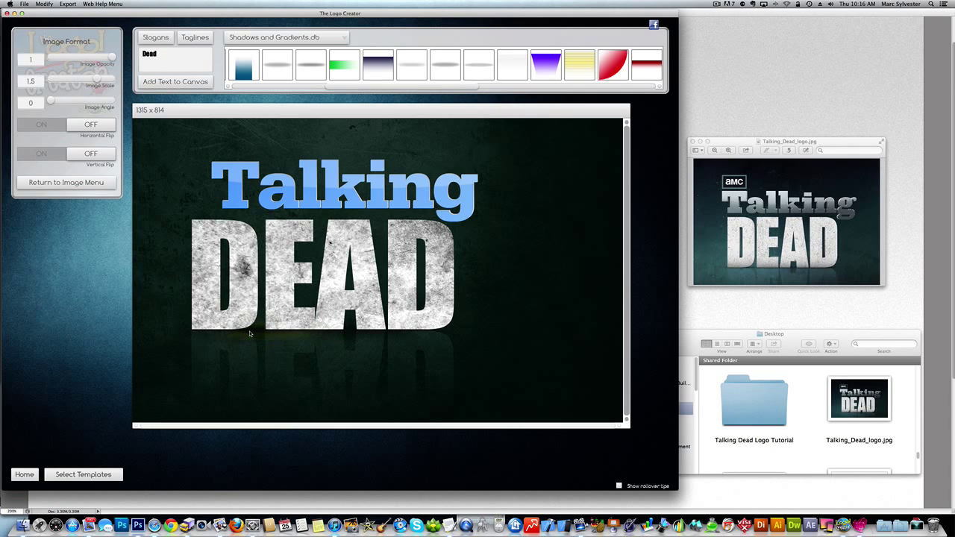
{"action": "key", "text": "super+z"}
{"action": "left_click", "coordinate": [203, 269]}
Step: Apply the grunge texture image to the DEAD text
{"action": "left_click_drag", "start_coordinate": [204, 270], "coordinate": [203, 269]}
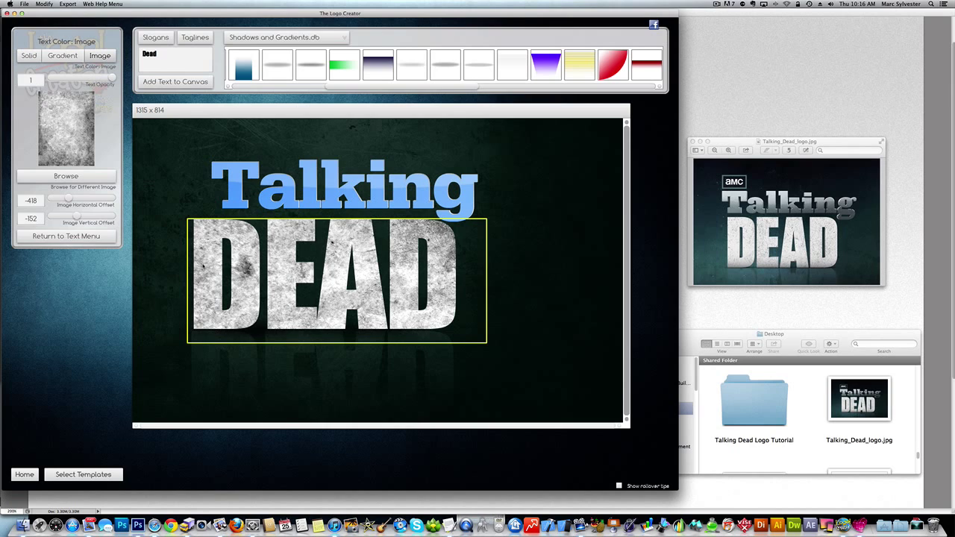
{"action": "key", "text": "super+z"}
{"action": "left_click_drag", "start_coordinate": [206, 271], "coordinate": [211, 277]}
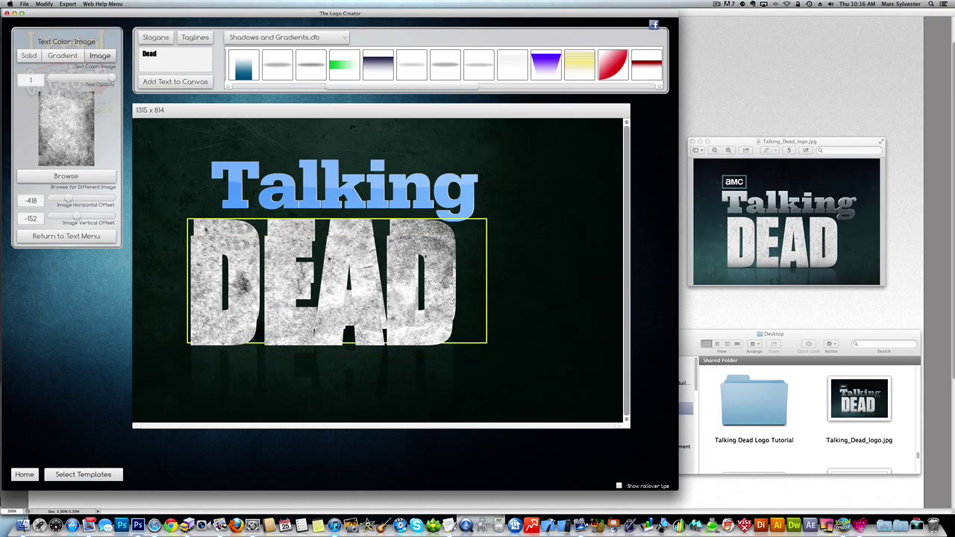
Step: Set DEAD's text opacity to 0.83 and nudge the word slightly left
{"action": "left_click", "coordinate": [60, 237]}
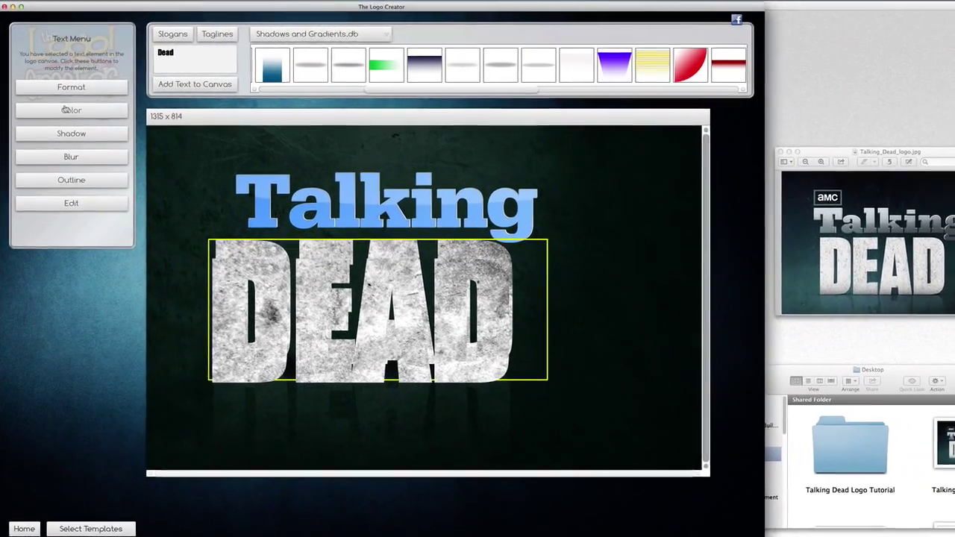
{"action": "left_click", "coordinate": [66, 105]}
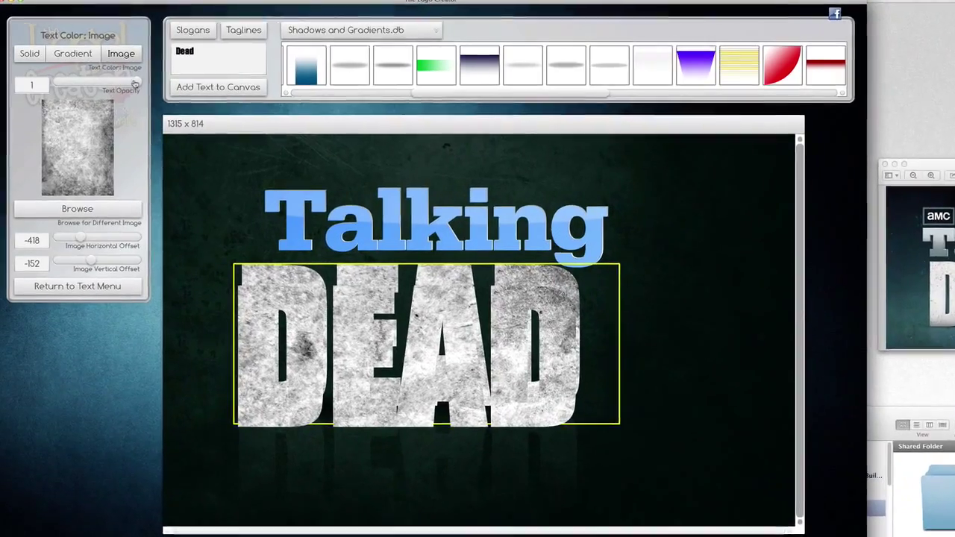
{"action": "left_click_drag", "start_coordinate": [127, 81], "coordinate": [170, 87]}
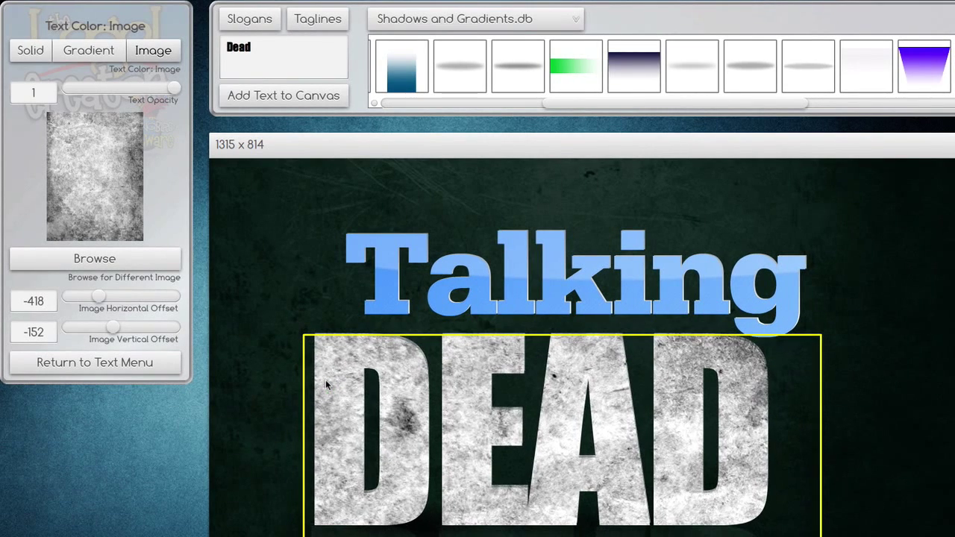
{"action": "left_click_drag", "start_coordinate": [328, 384], "coordinate": [327, 383]}
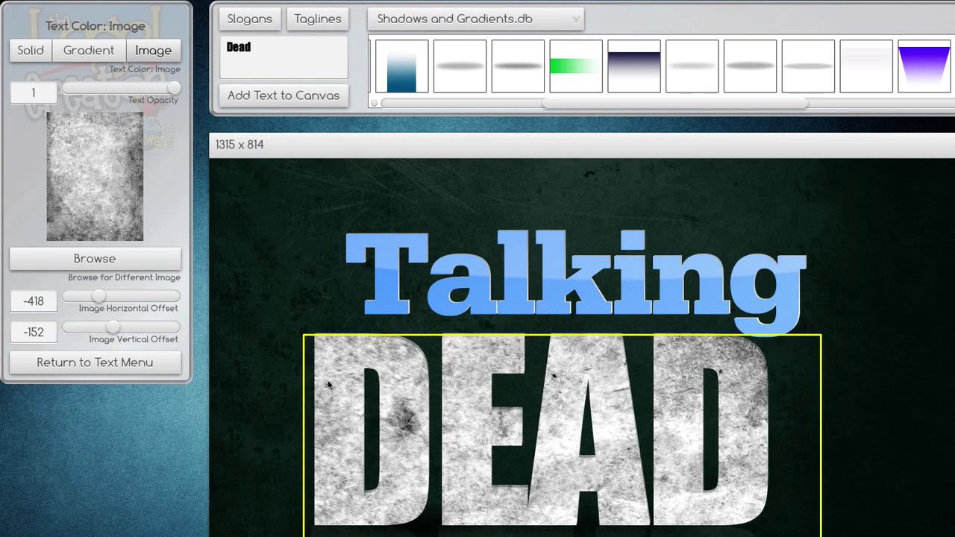
{"action": "left_click", "coordinate": [296, 275]}
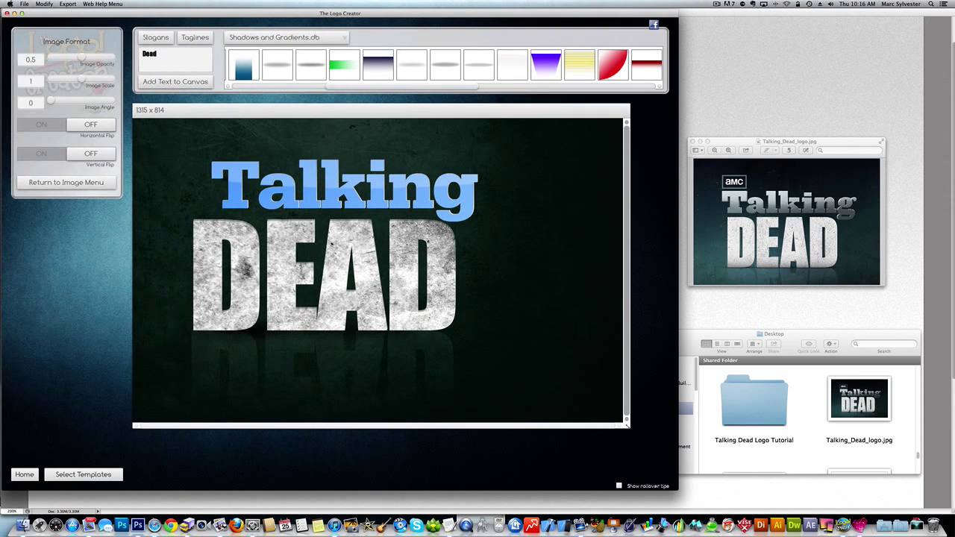
Step: Shrink the canvas to 1018 x 807 and nudge DEAD slightly left
{"action": "left_click_drag", "start_coordinate": [608, 428], "coordinate": [518, 429]}
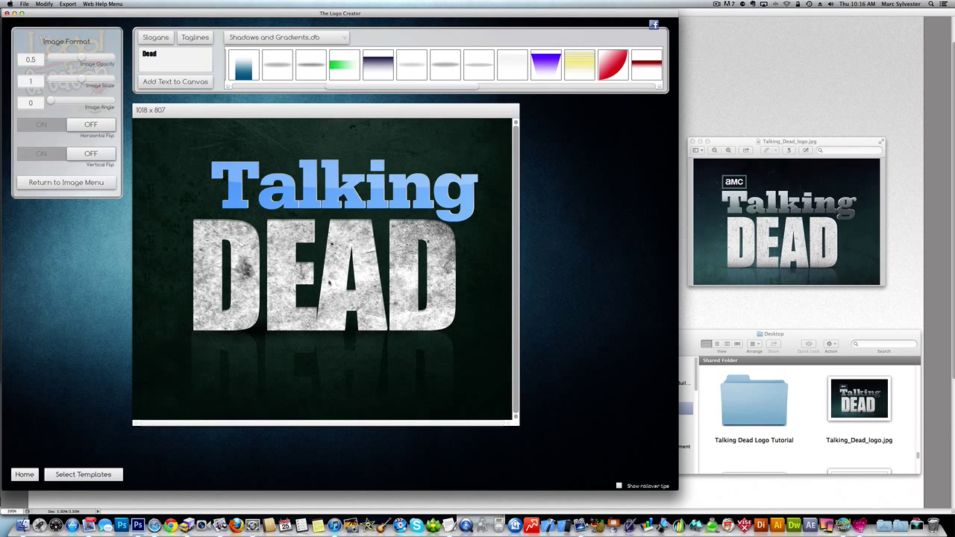
{"action": "left_click", "coordinate": [287, 262]}
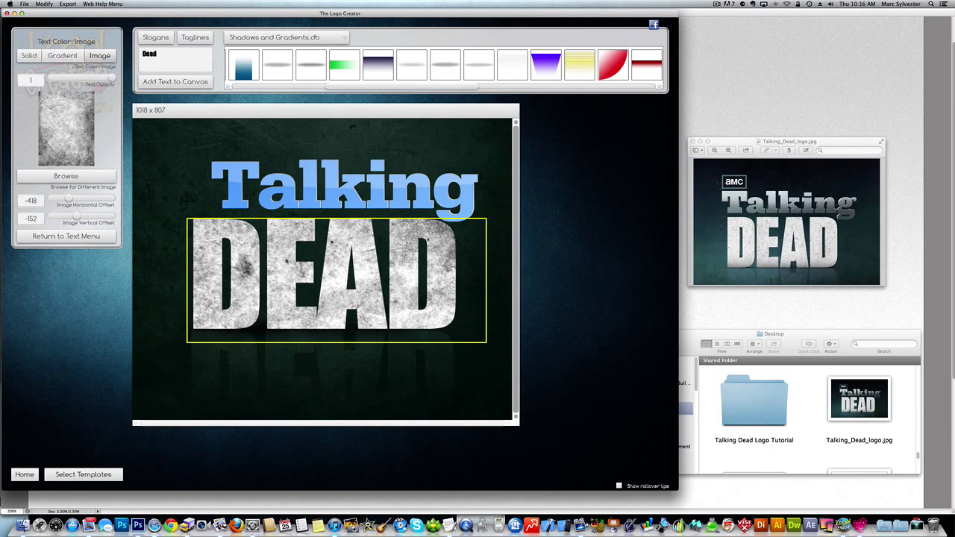
{"action": "left_click_drag", "start_coordinate": [285, 262], "coordinate": [284, 263]}
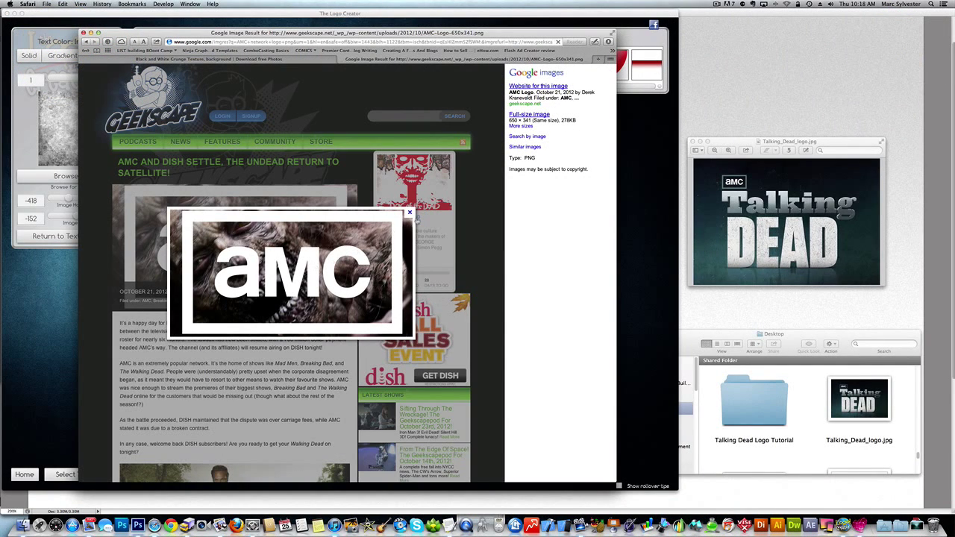
Step: Drag the AMC logo from Google Images into the Talking Dead Logo Tutorial folder
{"action": "left_click_drag", "start_coordinate": [298, 269], "coordinate": [753, 420]}
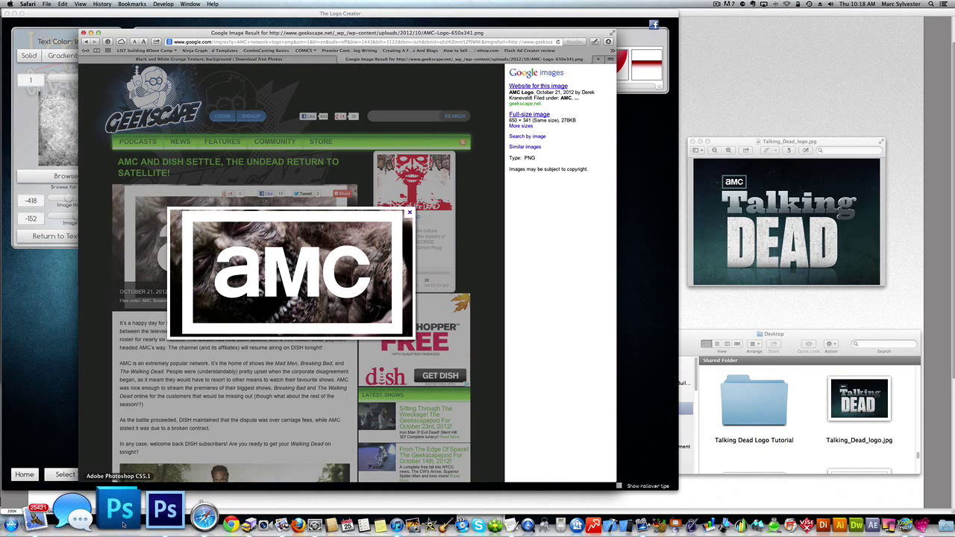
Step: Import AMC-Logo-650x341.png, place it above Talking's top-left, and shrink it to badge size
{"action": "left_click", "coordinate": [125, 486]}
{"action": "left_click", "coordinate": [44, 4]}
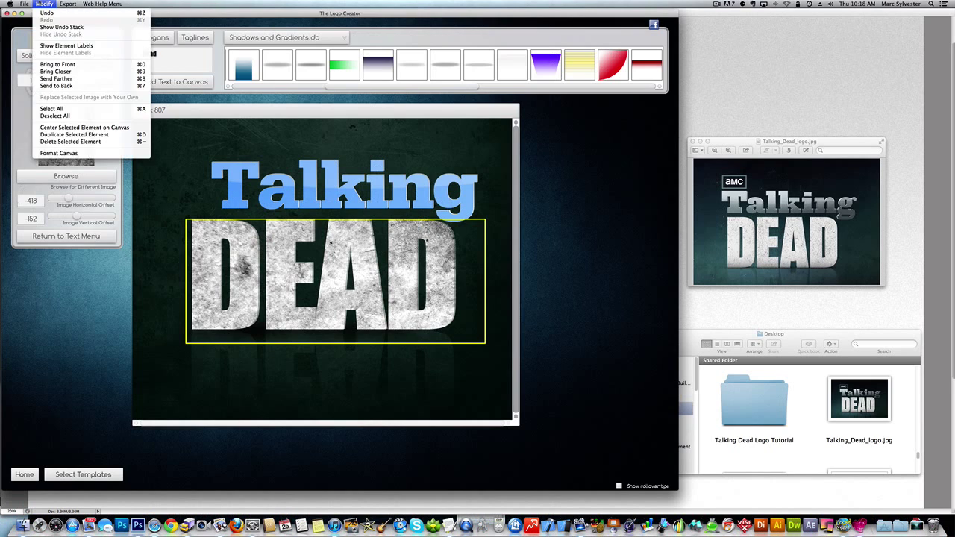
{"action": "mouse_move", "coordinate": [25, 3]}
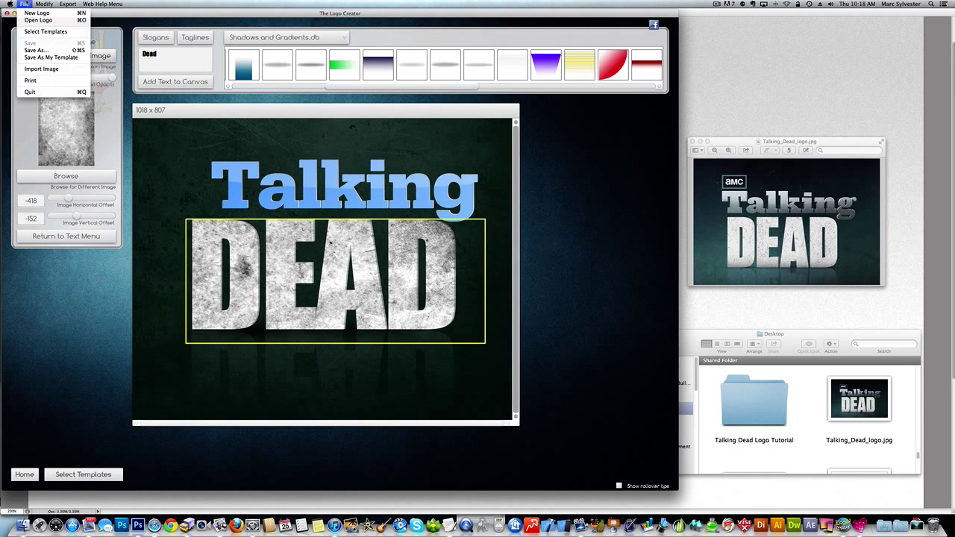
{"action": "left_click", "coordinate": [41, 69]}
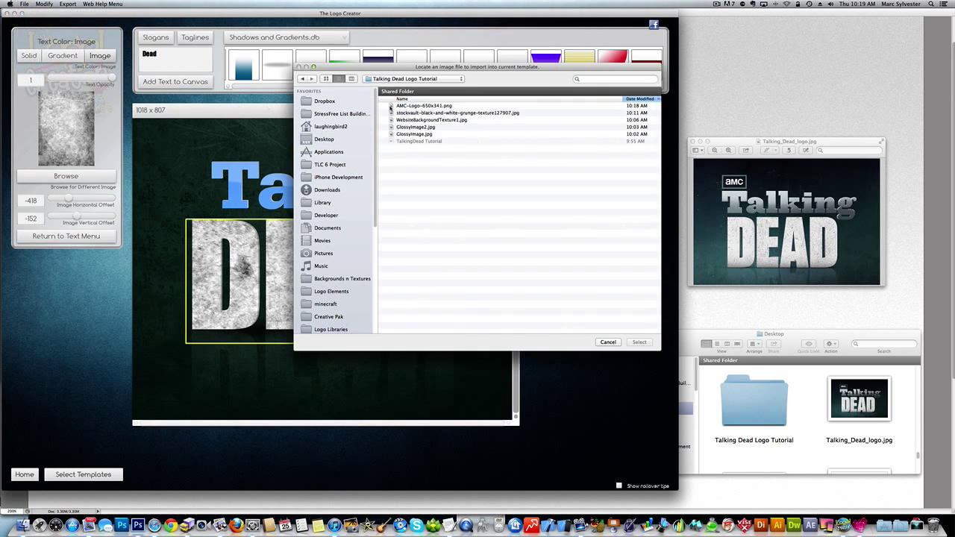
{"action": "double_click", "coordinate": [391, 107]}
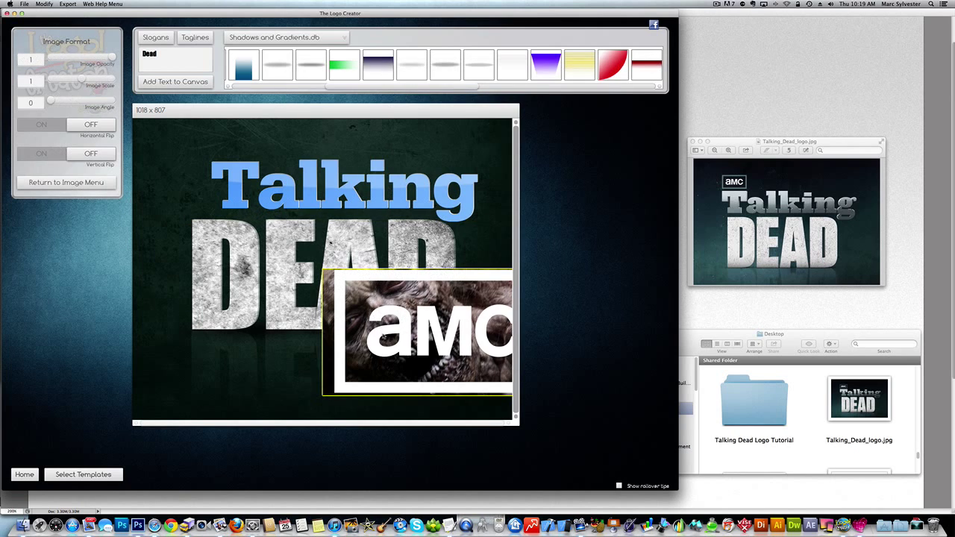
{"action": "left_click_drag", "start_coordinate": [374, 329], "coordinate": [202, 210]}
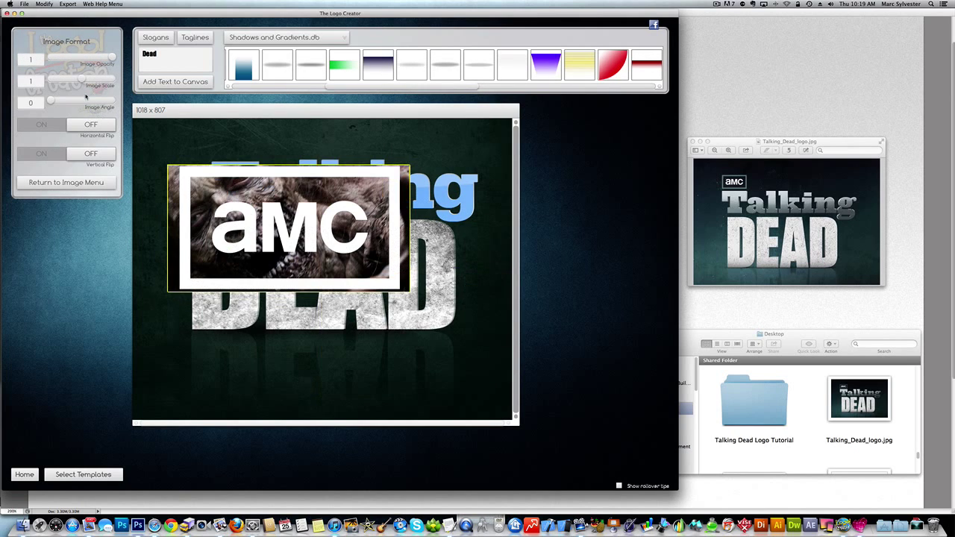
{"action": "left_click_drag", "start_coordinate": [83, 80], "coordinate": [59, 78]}
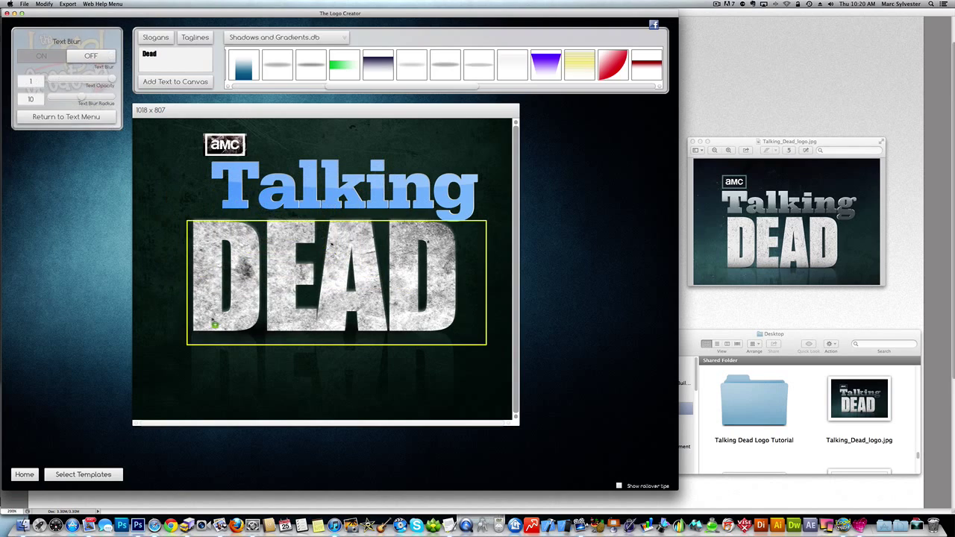
{"action": "left_click", "coordinate": [157, 206]}
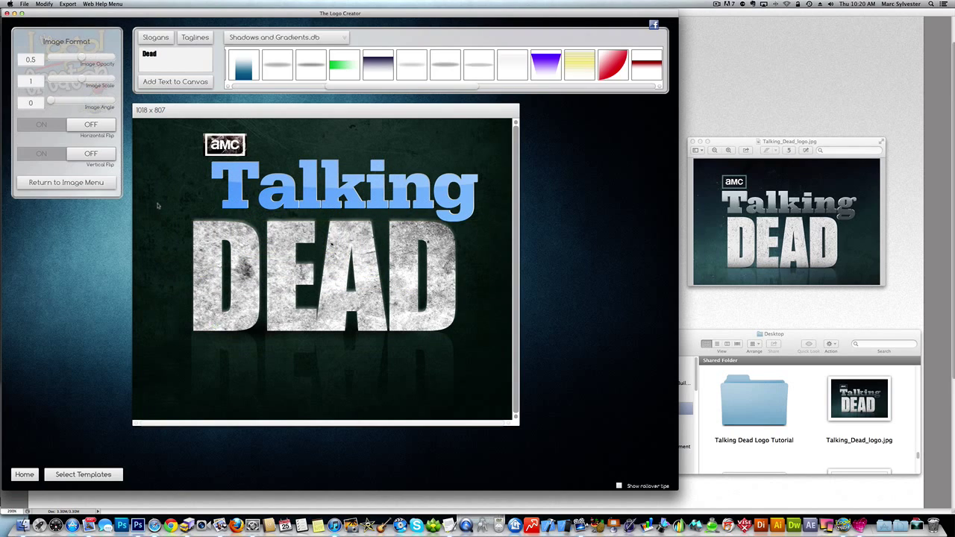